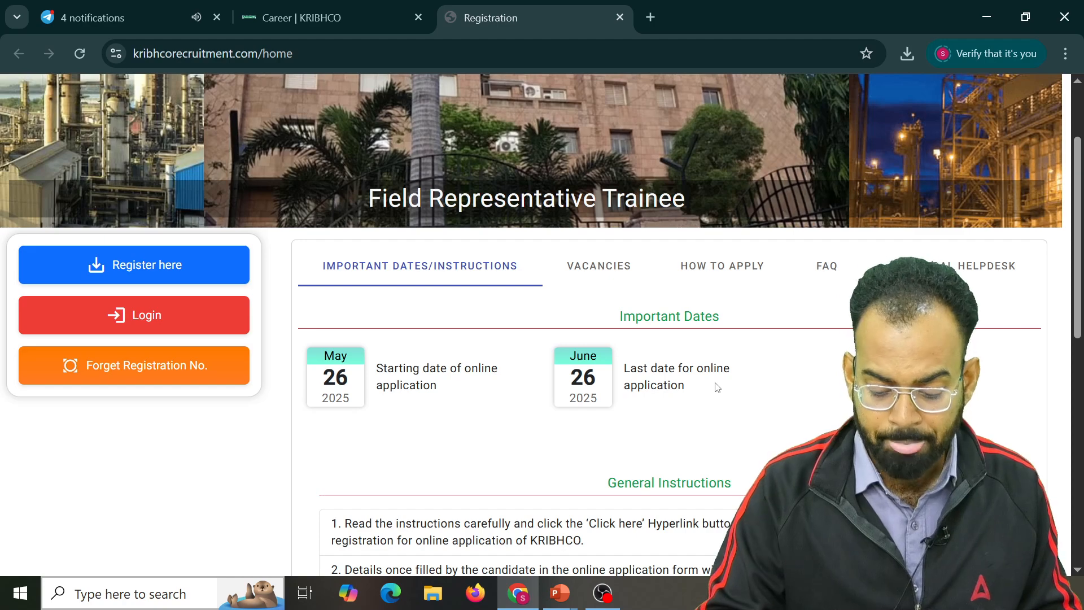
Show the How to Apply flow chart and scroll to the numbered instructions on email, details and process
{"action": "left_click", "coordinate": [732, 267]}
{"action": "scroll", "coordinate": [531, 325], "scroll_direction": "down", "scroll_amount": 2}
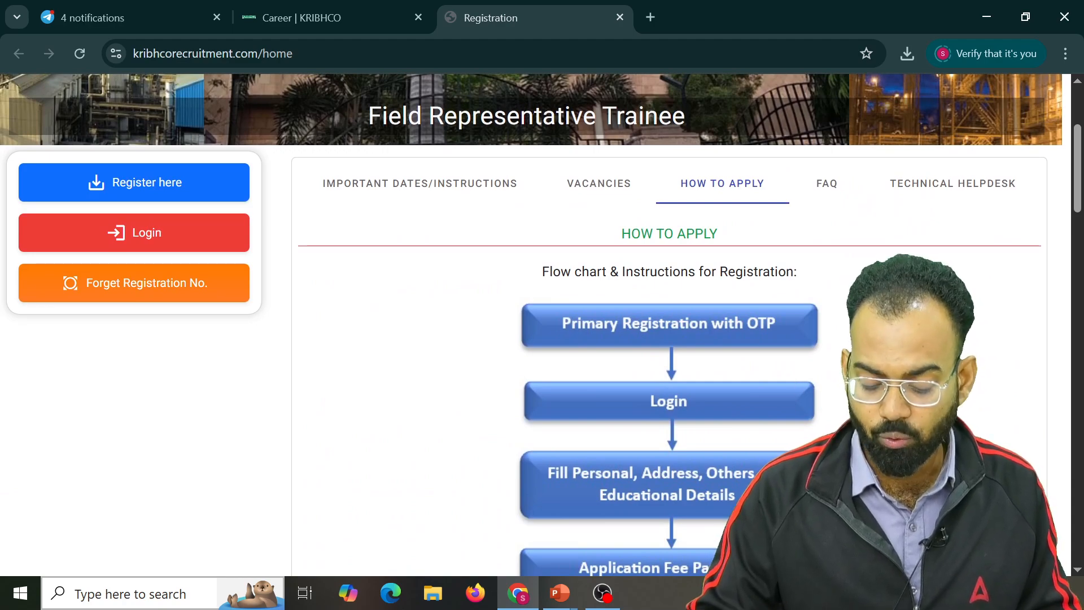
{"action": "scroll", "coordinate": [840, 339], "scroll_direction": "down", "scroll_amount": 3}
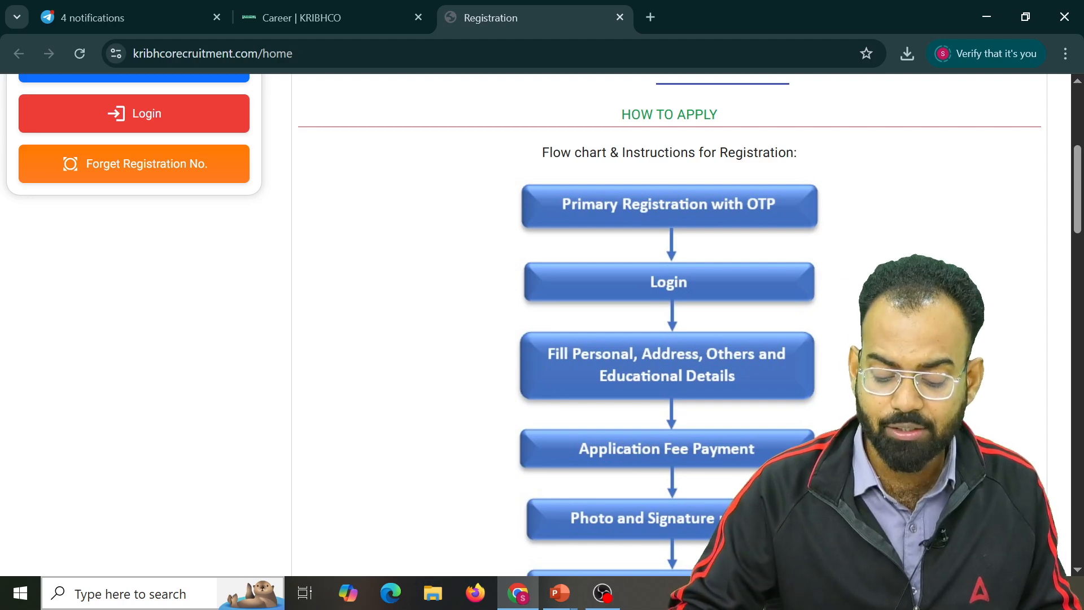
{"action": "scroll", "coordinate": [841, 339], "scroll_direction": "down", "scroll_amount": 1}
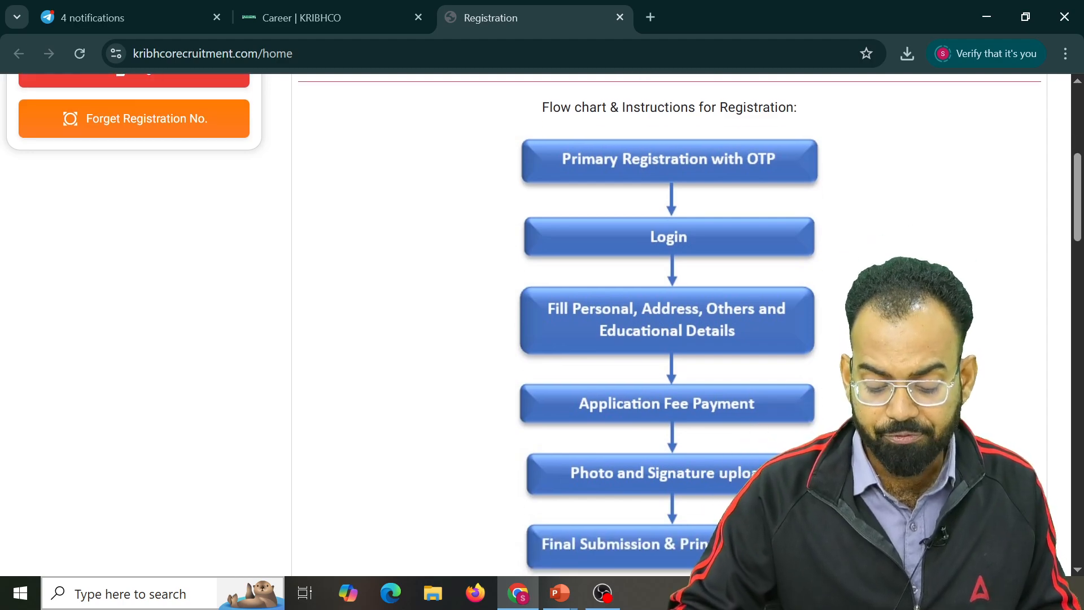
{"action": "scroll", "coordinate": [781, 412], "scroll_direction": "down", "scroll_amount": 4}
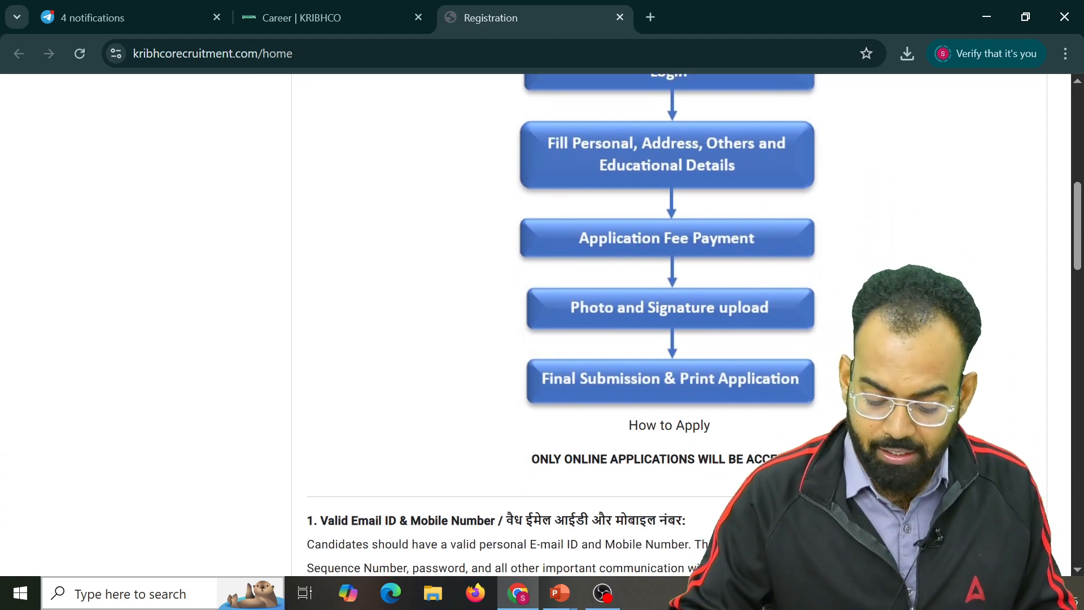
{"action": "scroll", "coordinate": [765, 244], "scroll_direction": "down", "scroll_amount": 5}
{"action": "scroll", "coordinate": [790, 391], "scroll_direction": "down", "scroll_amount": 1}
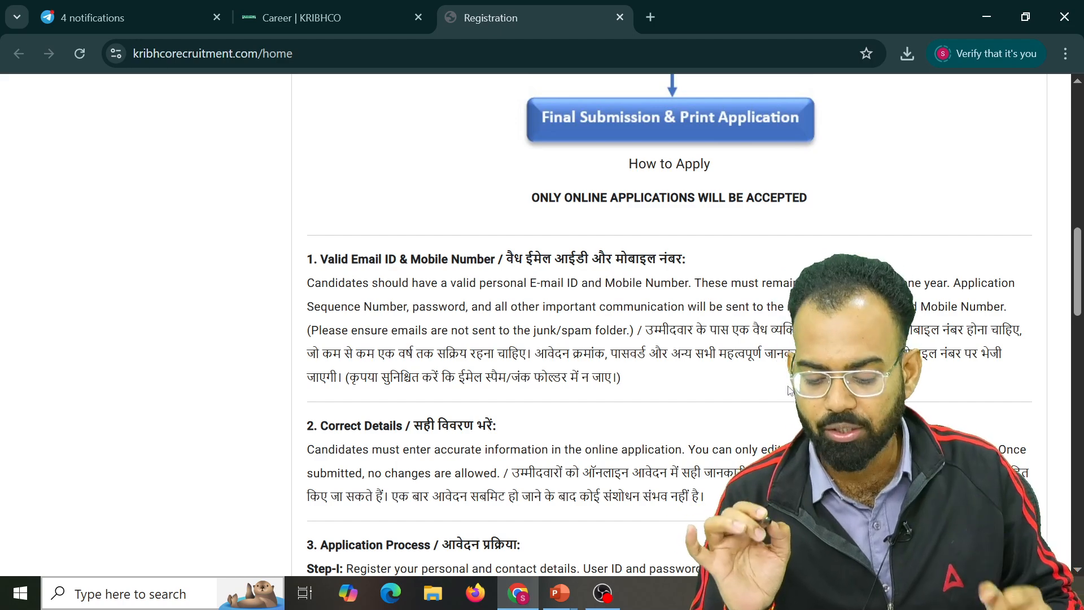
{"action": "scroll", "coordinate": [790, 391], "scroll_direction": "down", "scroll_amount": 2}
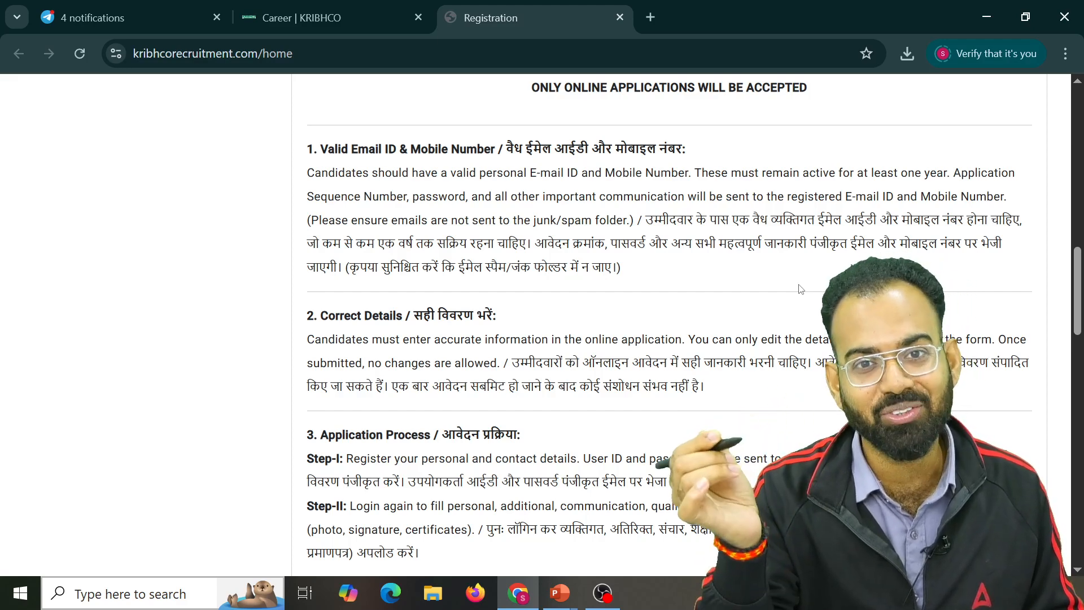
{"action": "scroll", "coordinate": [800, 289], "scroll_direction": "up", "scroll_amount": 1}
{"action": "scroll", "coordinate": [797, 279], "scroll_direction": "down", "scroll_amount": 3}
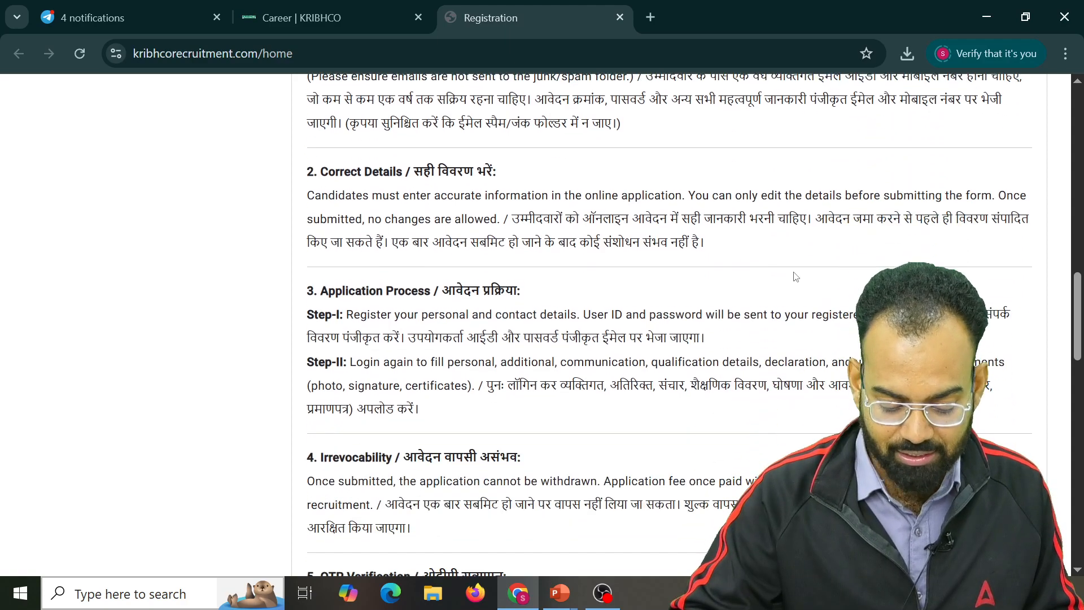
{"action": "scroll", "coordinate": [666, 295], "scroll_direction": "down", "scroll_amount": 3}
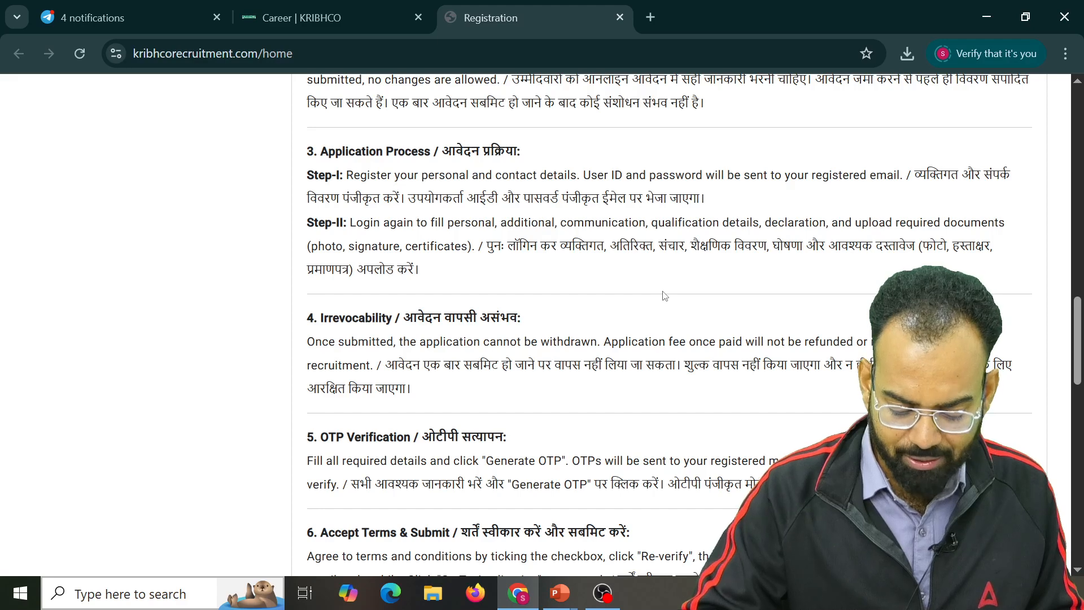
{"action": "scroll", "coordinate": [665, 295], "scroll_direction": "down", "scroll_amount": 1}
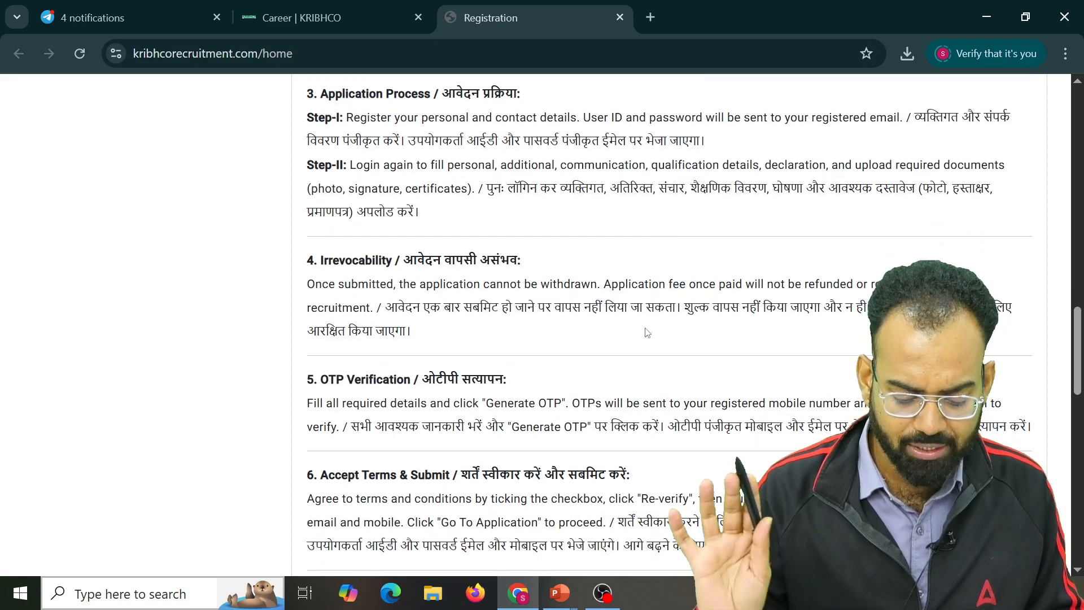
{"action": "scroll", "coordinate": [655, 255], "scroll_direction": "down", "scroll_amount": 2}
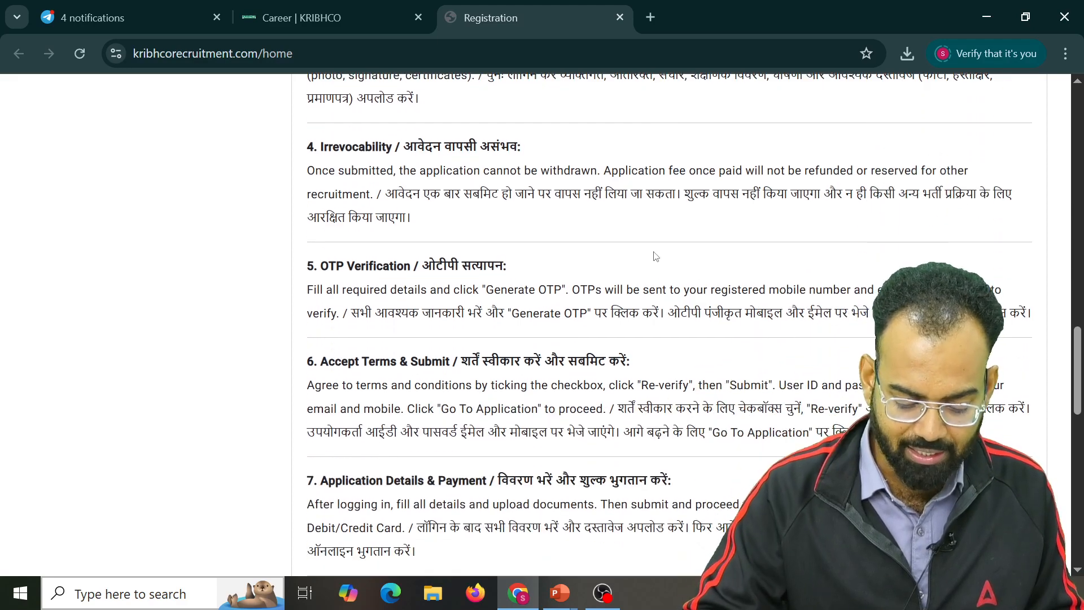
{"action": "scroll", "coordinate": [655, 256], "scroll_direction": "down", "scroll_amount": 2}
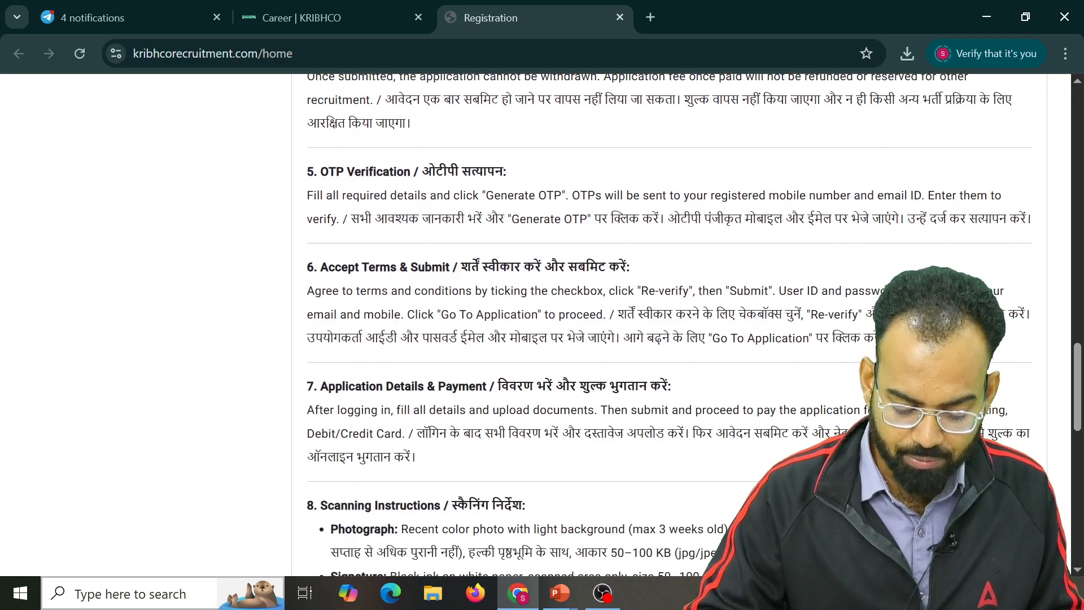
{"action": "scroll", "coordinate": [661, 403], "scroll_direction": "down", "scroll_amount": 4}
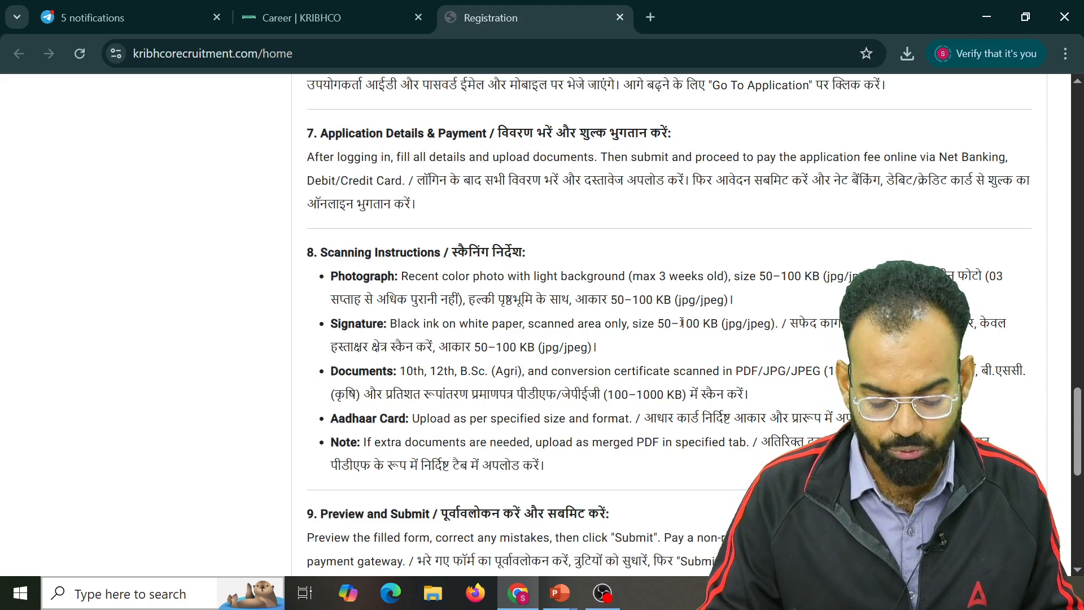
{"action": "scroll", "coordinate": [705, 433], "scroll_direction": "down", "scroll_amount": 1}
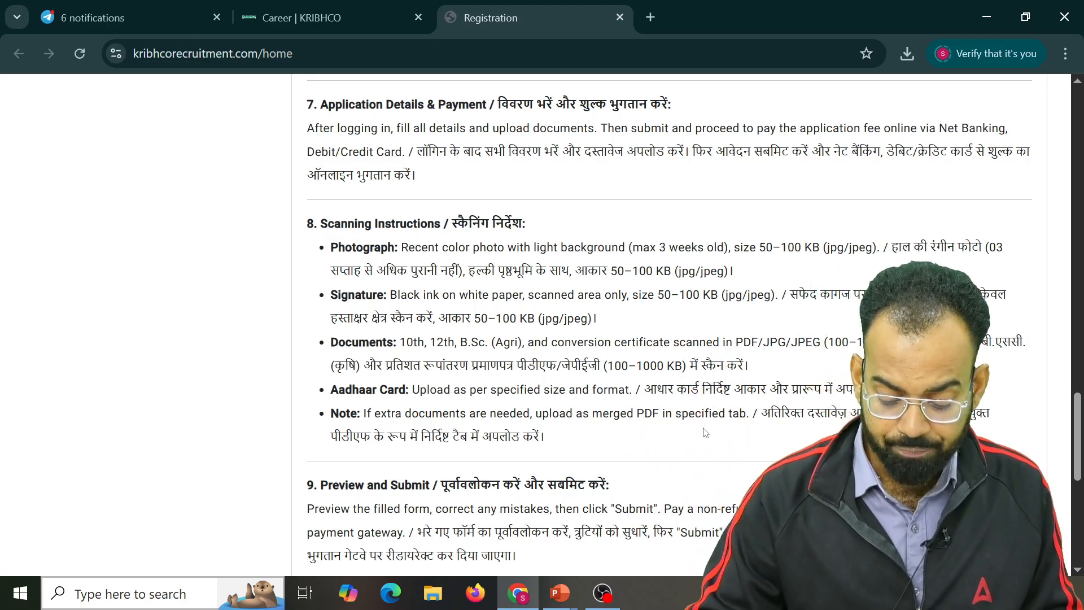
{"action": "scroll", "coordinate": [705, 433], "scroll_direction": "down", "scroll_amount": 1}
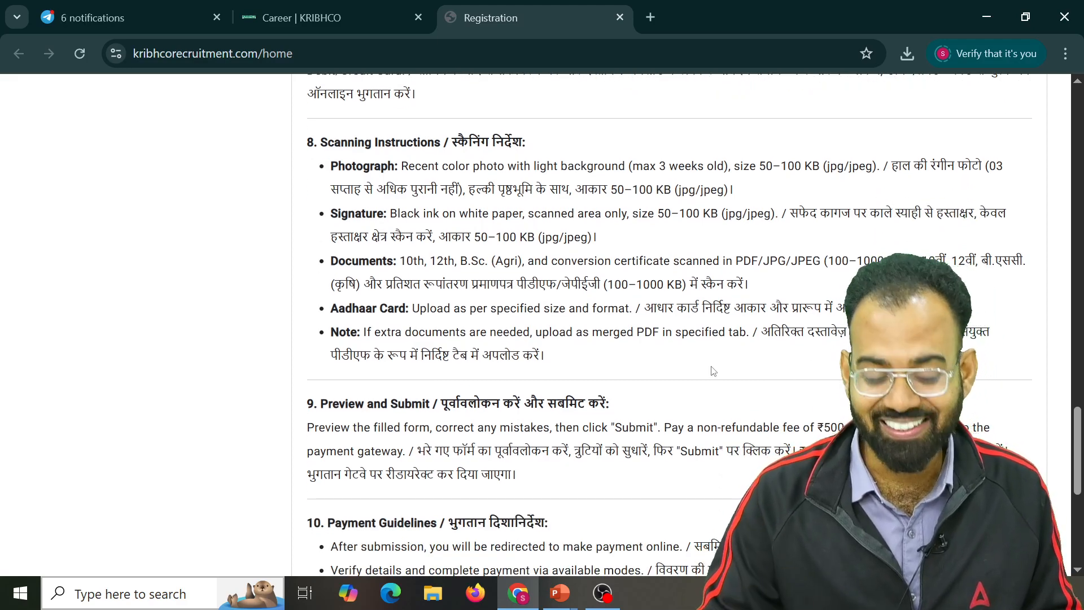
{"action": "scroll", "coordinate": [714, 355], "scroll_direction": "down", "scroll_amount": 3}
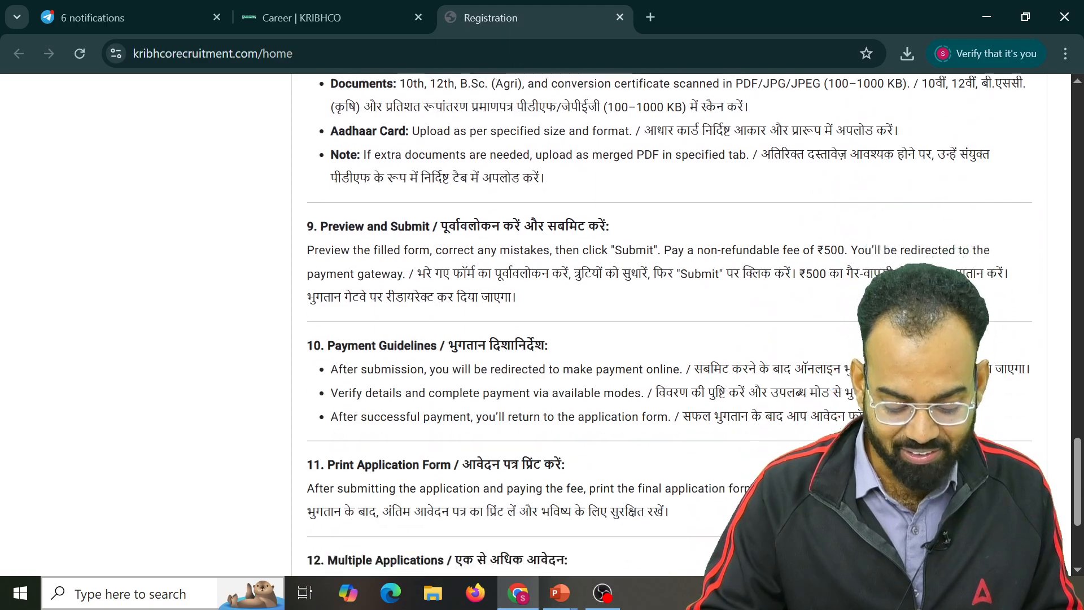
{"action": "scroll", "coordinate": [736, 266], "scroll_direction": "down", "scroll_amount": 3}
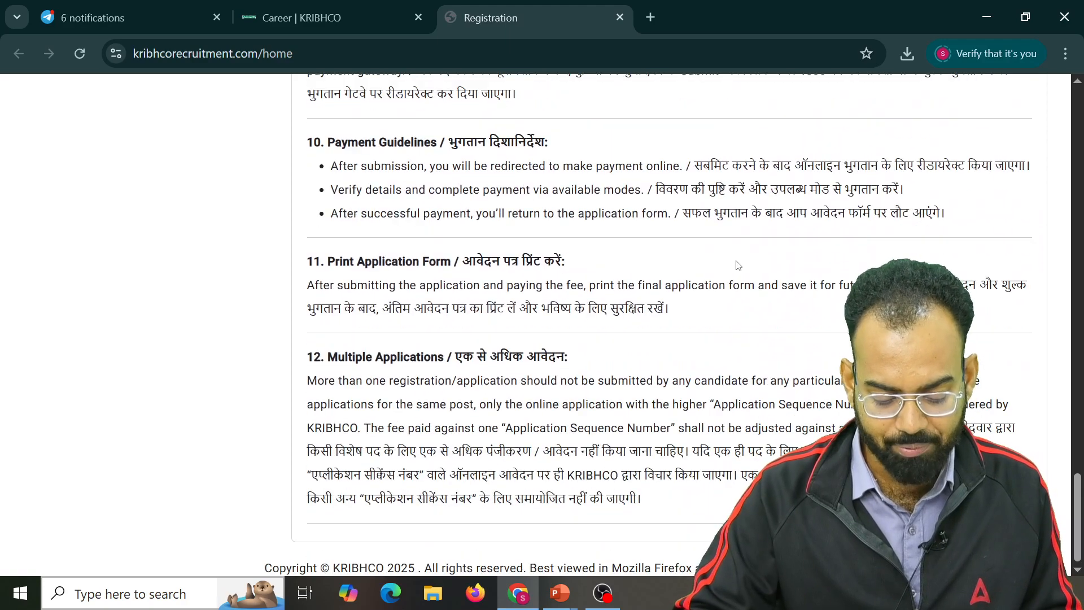
{"action": "scroll", "coordinate": [738, 266], "scroll_direction": "up", "scroll_amount": 20}
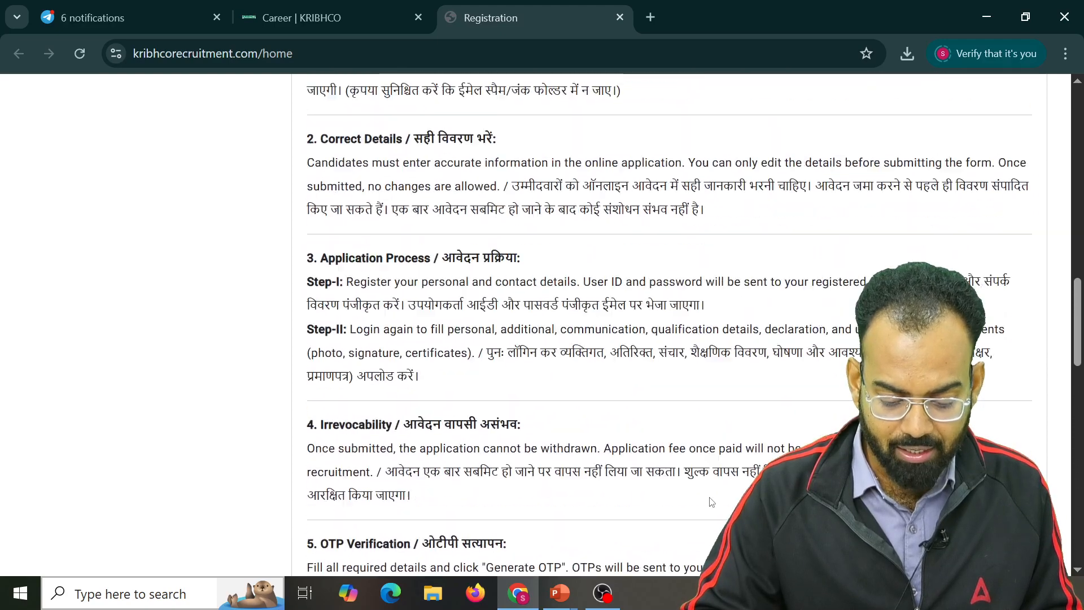
{"action": "scroll", "coordinate": [714, 513], "scroll_direction": "up", "scroll_amount": 2}
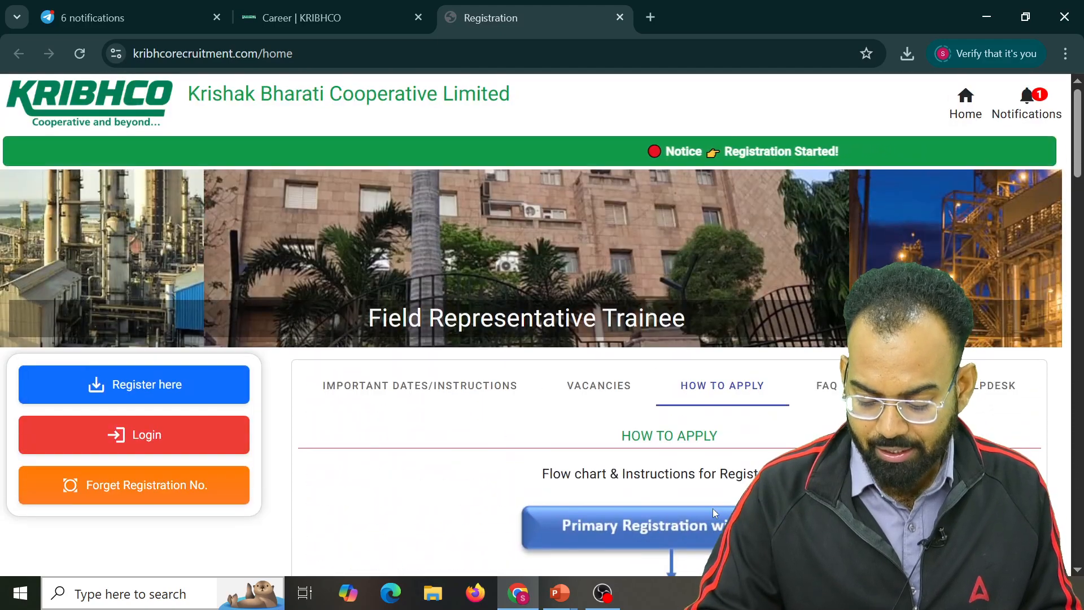
Display the Field Representative Trainee vacancy details: B.Sc. (Agriculture) 65%, age limit 23
{"action": "left_click", "coordinate": [603, 386]}
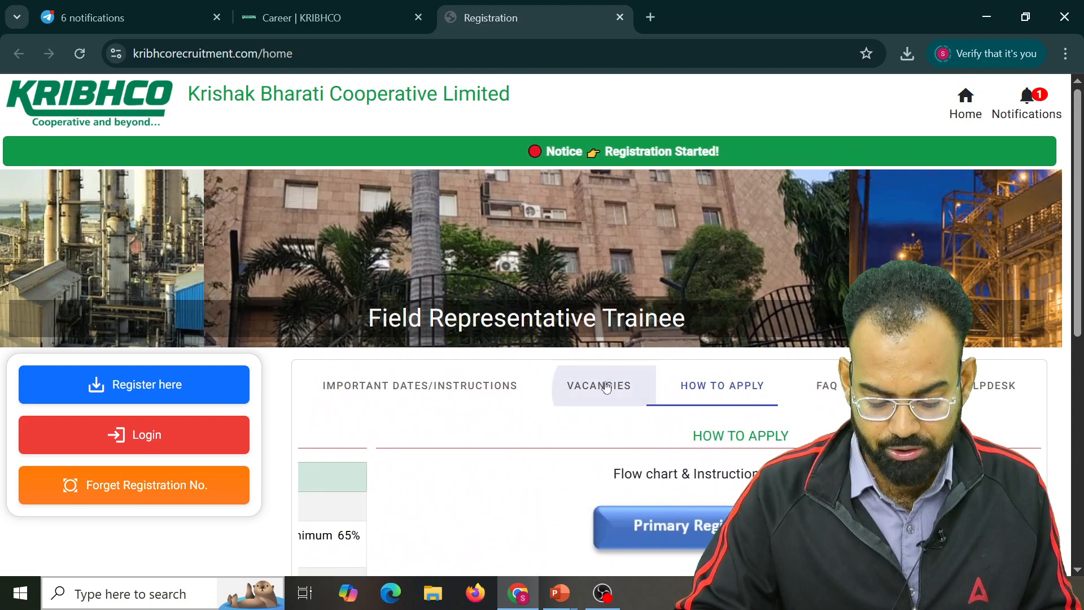
{"action": "scroll", "coordinate": [606, 388], "scroll_direction": "down", "scroll_amount": 4}
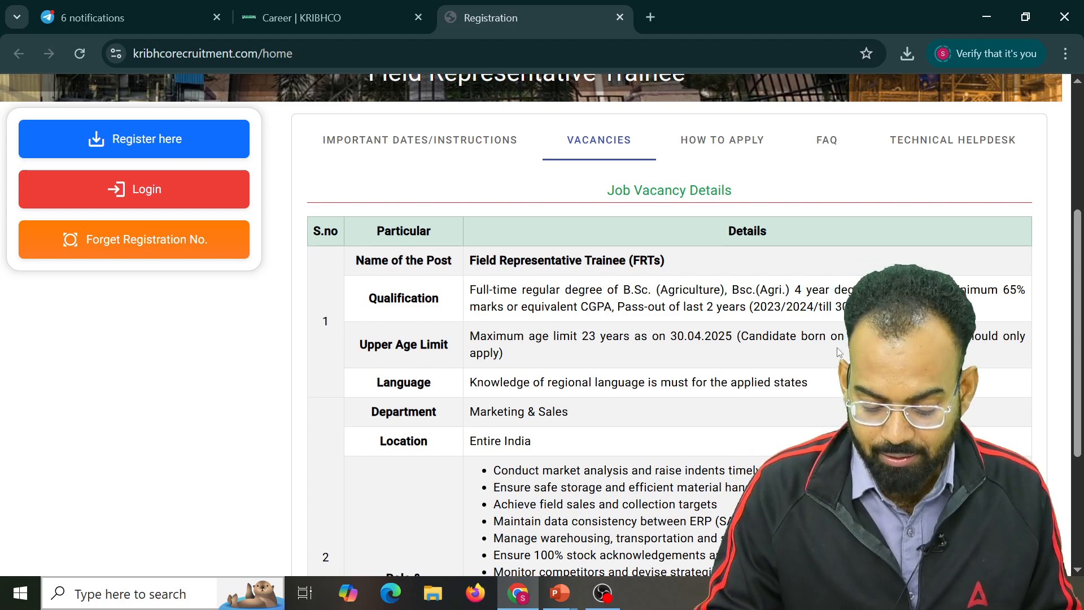
{"action": "scroll", "coordinate": [838, 352], "scroll_direction": "up", "scroll_amount": 1}
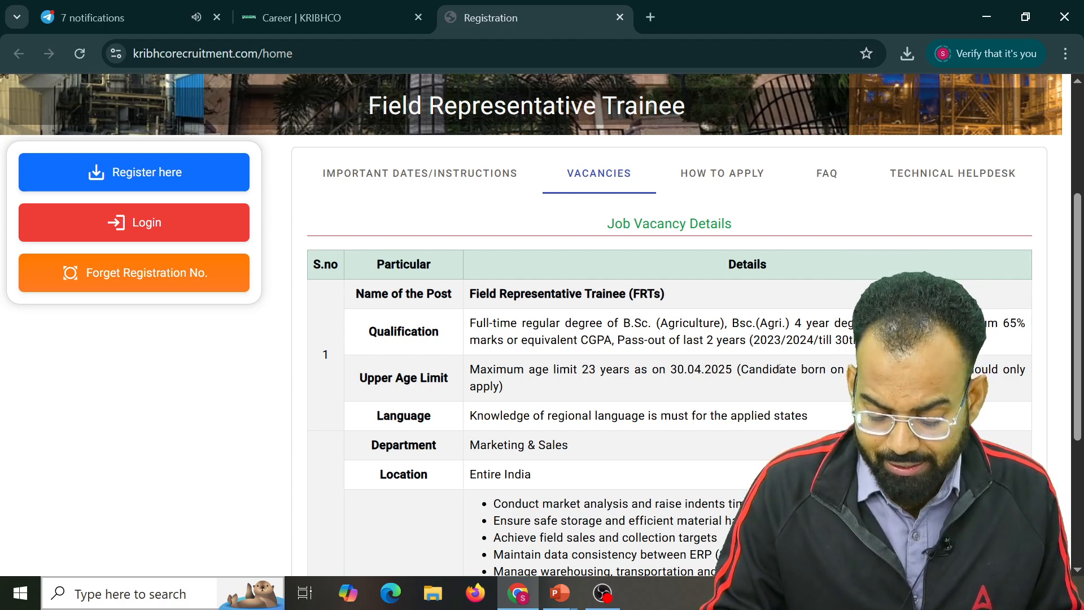
{"action": "scroll", "coordinate": [779, 369], "scroll_direction": "down", "scroll_amount": 2}
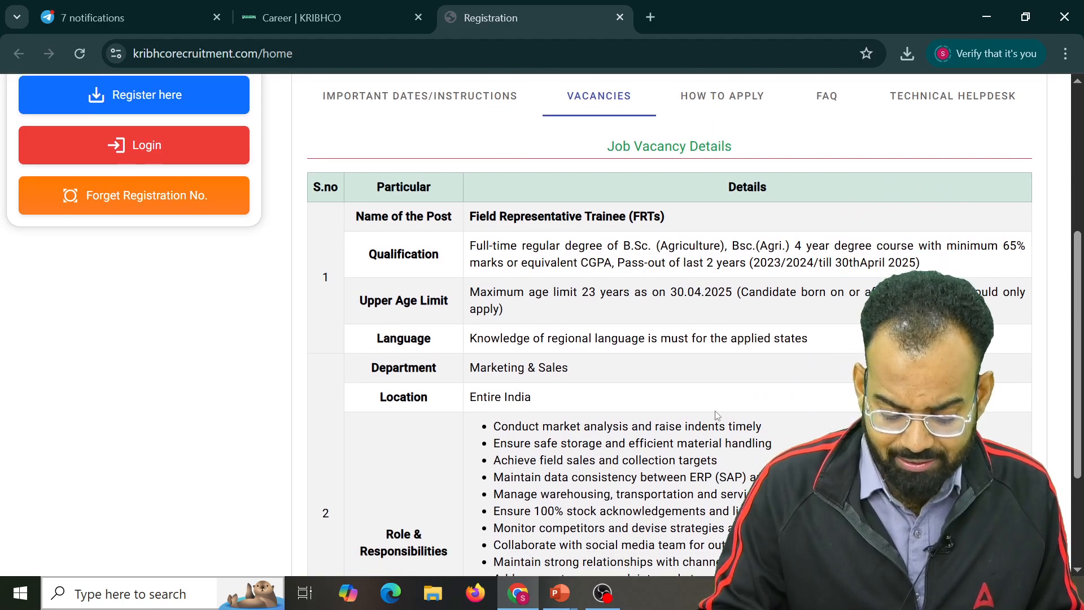
{"action": "scroll", "coordinate": [716, 415], "scroll_direction": "down", "scroll_amount": 4}
{"action": "scroll", "coordinate": [395, 406], "scroll_direction": "up", "scroll_amount": 10}
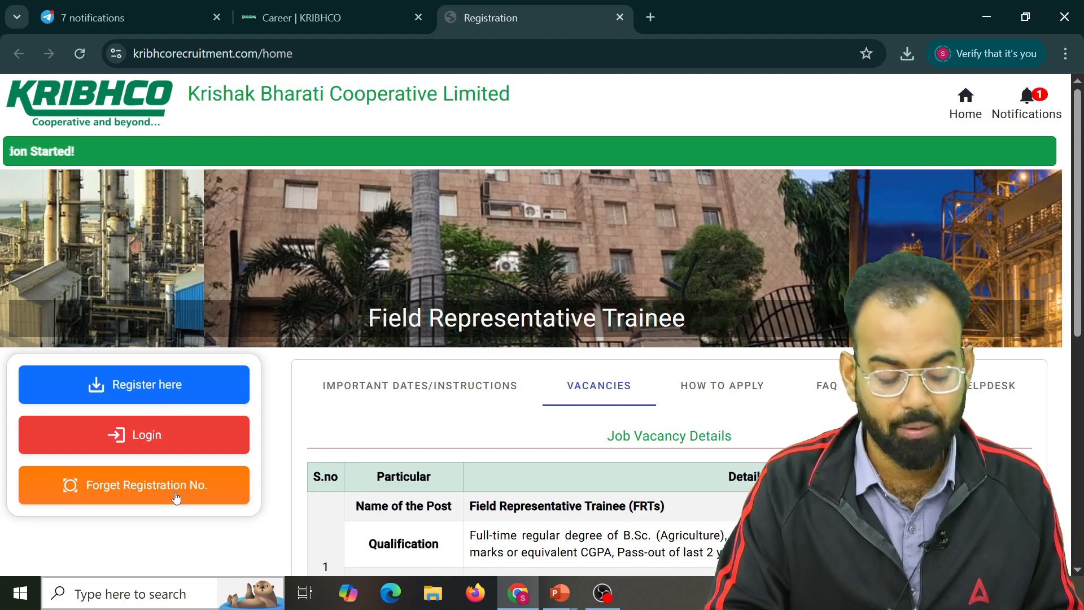
{"action": "left_click", "coordinate": [197, 393]}
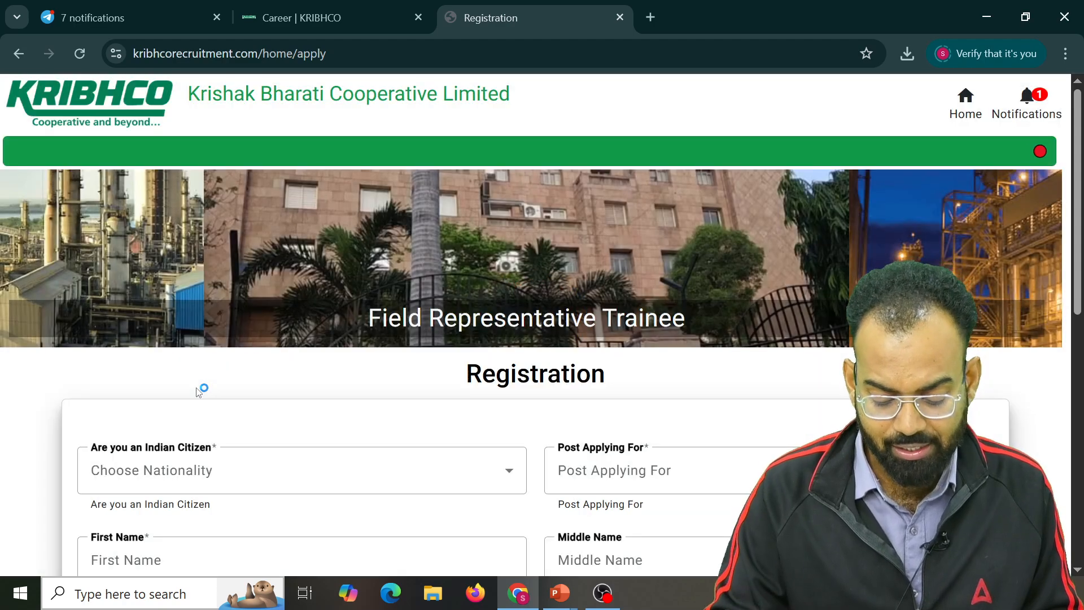
{"action": "scroll", "coordinate": [197, 391], "scroll_direction": "down", "scroll_amount": 3}
{"action": "left_click", "coordinate": [492, 295]}
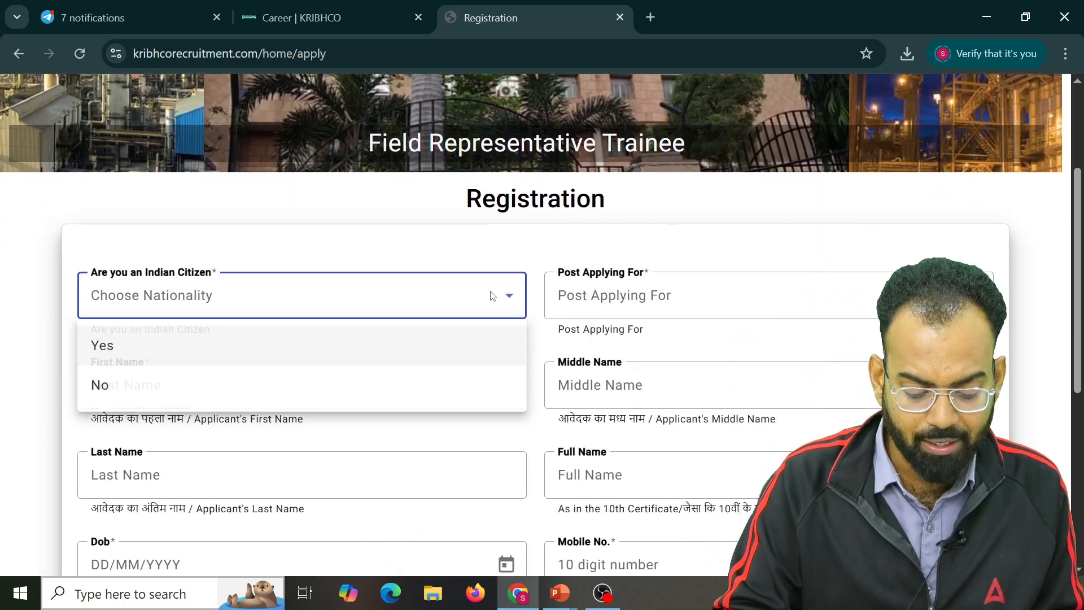
{"action": "left_click", "coordinate": [270, 350]}
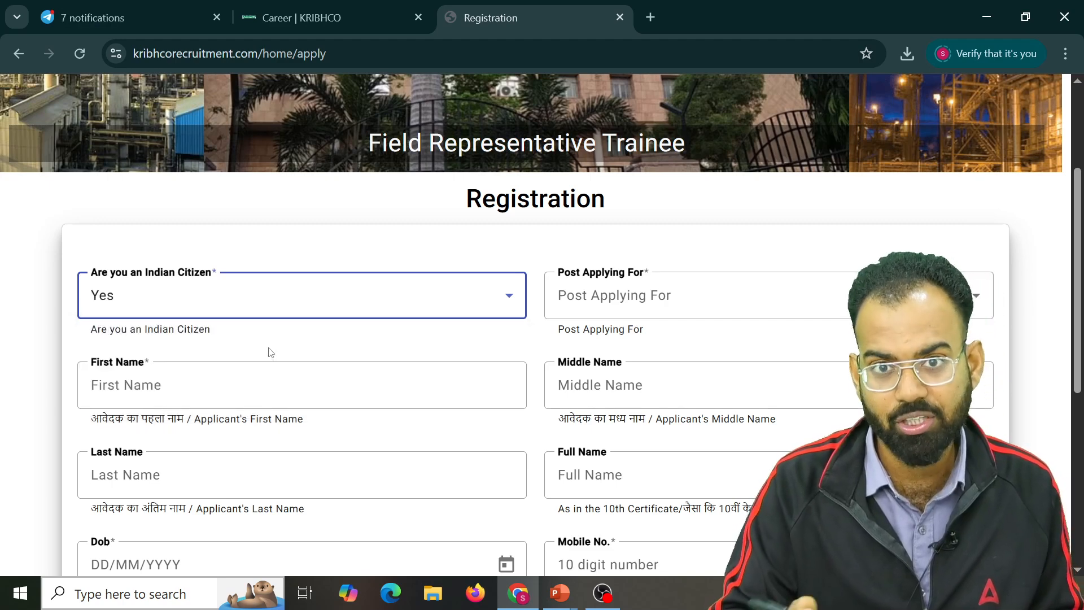
{"action": "left_click", "coordinate": [847, 288]}
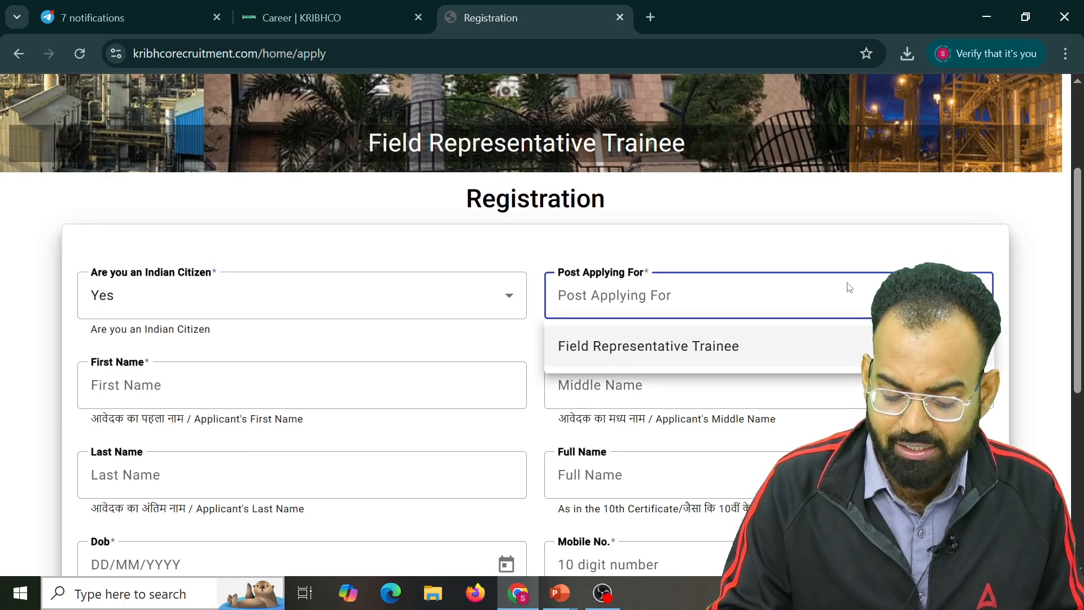
{"action": "left_click", "coordinate": [684, 345]}
{"action": "scroll", "coordinate": [551, 349], "scroll_direction": "down", "scroll_amount": 2}
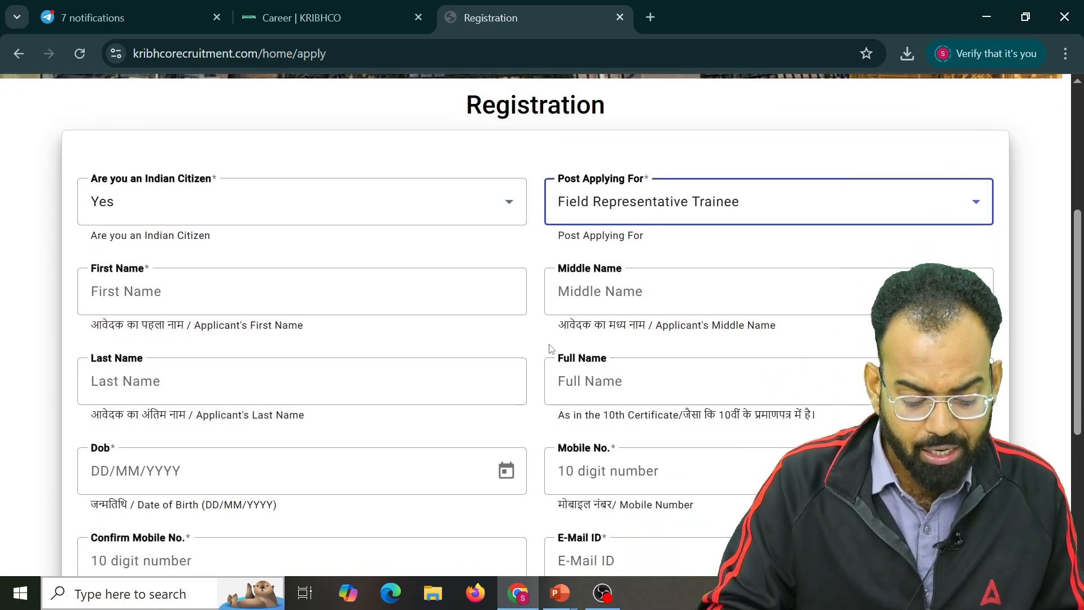
{"action": "left_click", "coordinate": [206, 280]}
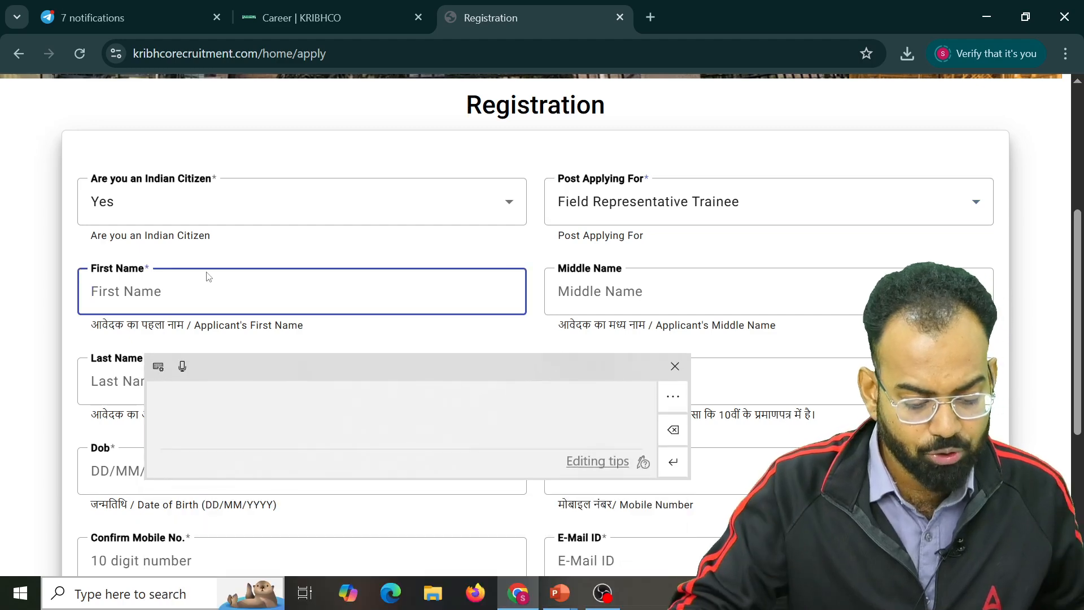
{"action": "type", "text": "SUDHA"}
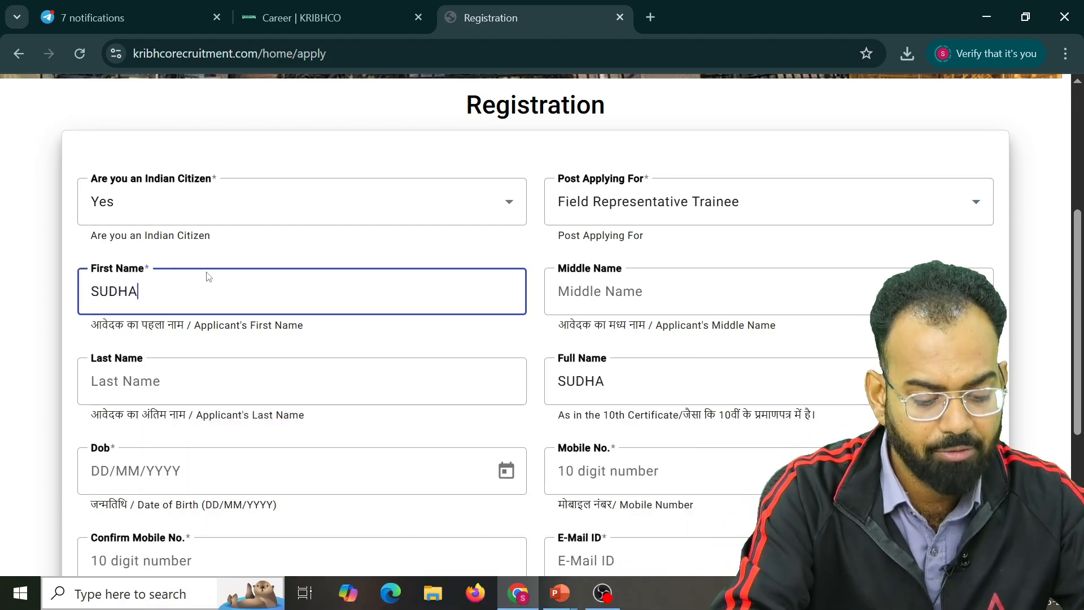
{"action": "type", "text": "NSHU"}
{"action": "left_click", "coordinate": [666, 293]}
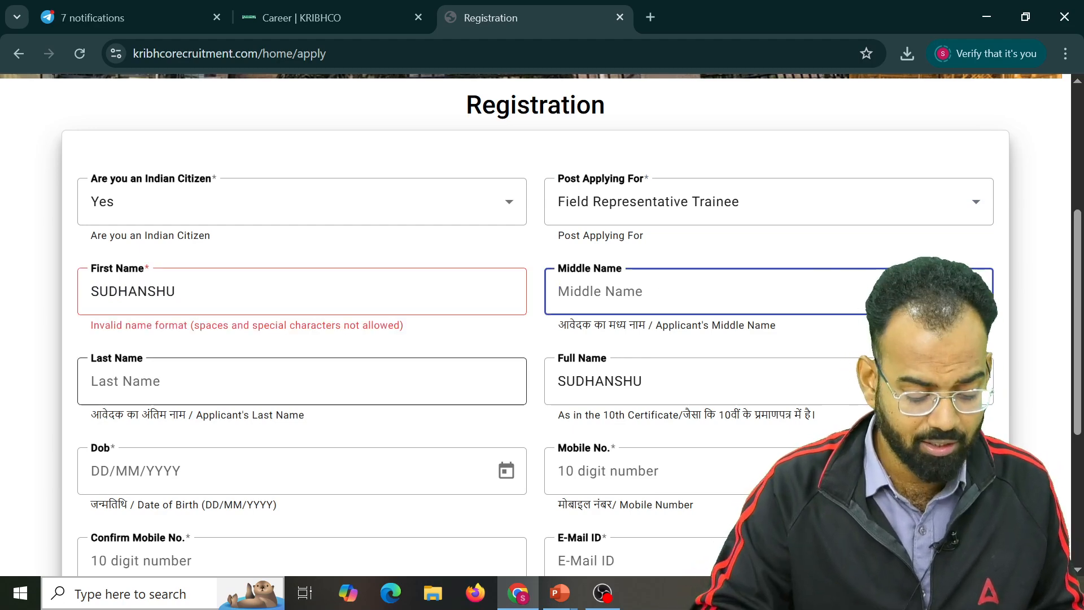
{"action": "left_click", "coordinate": [292, 384]}
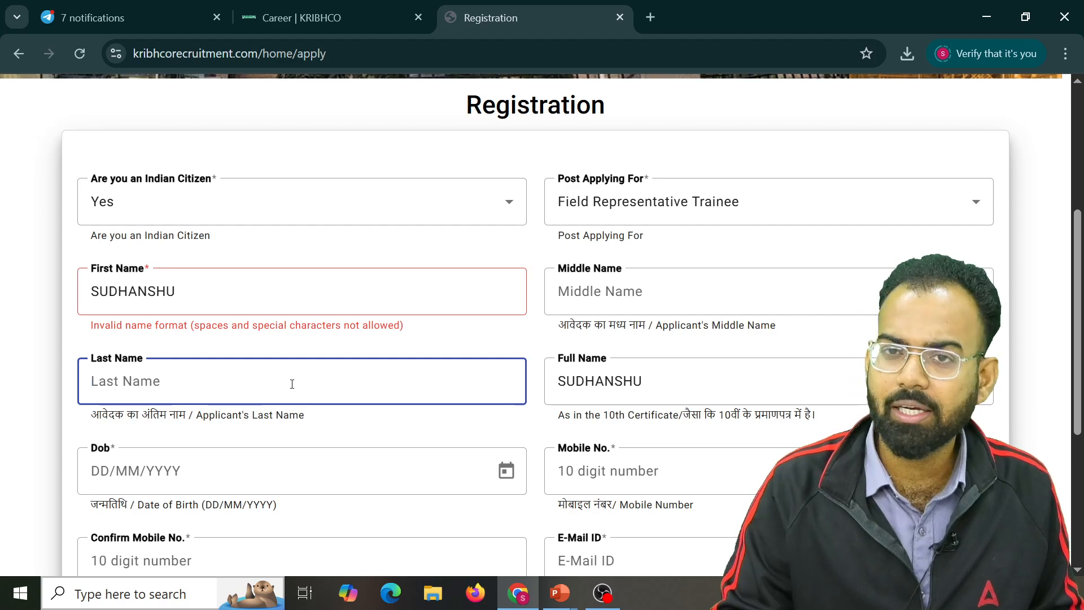
{"action": "scroll", "coordinate": [508, 396], "scroll_direction": "down", "scroll_amount": 1}
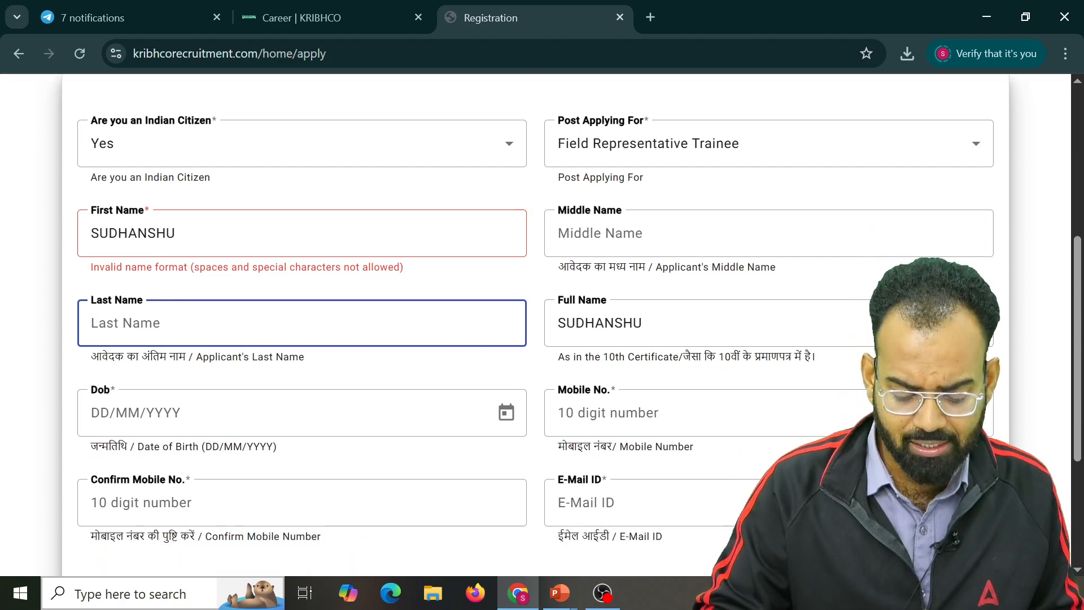
{"action": "left_click", "coordinate": [688, 321]}
{"action": "scroll", "coordinate": [693, 313], "scroll_direction": "down", "scroll_amount": 2}
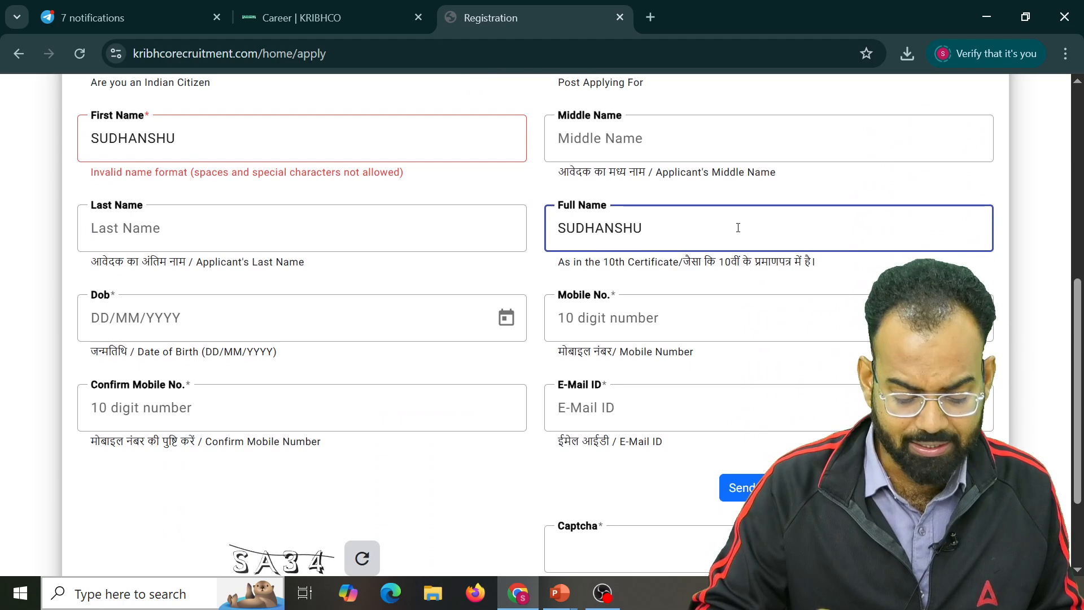
Pick 22 April 2005 as the date of birth in the Dob calendar
{"action": "left_click", "coordinate": [330, 309]}
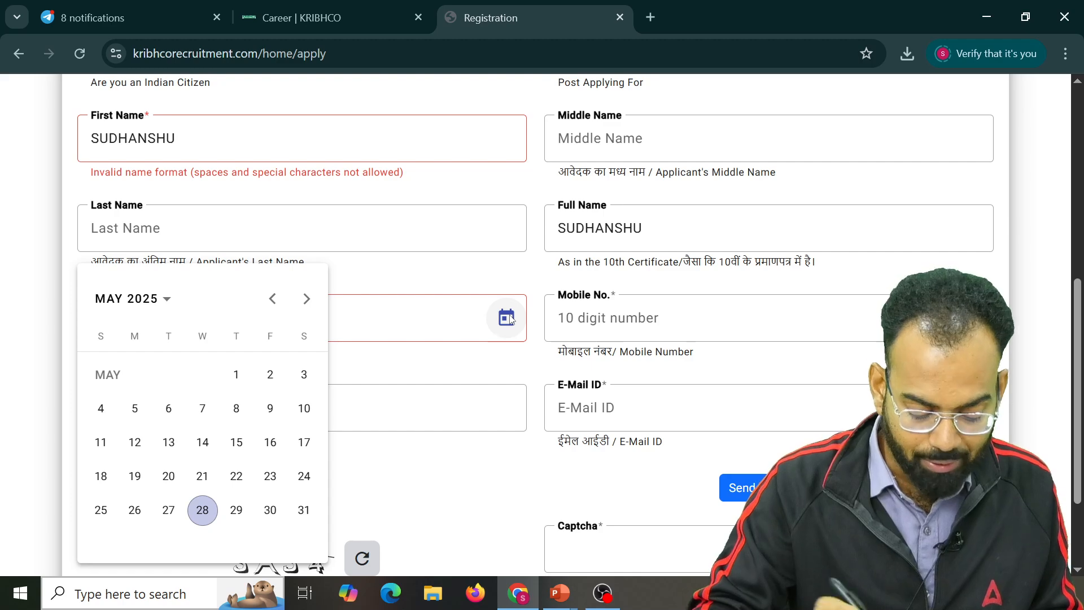
{"action": "left_click", "coordinate": [150, 298]}
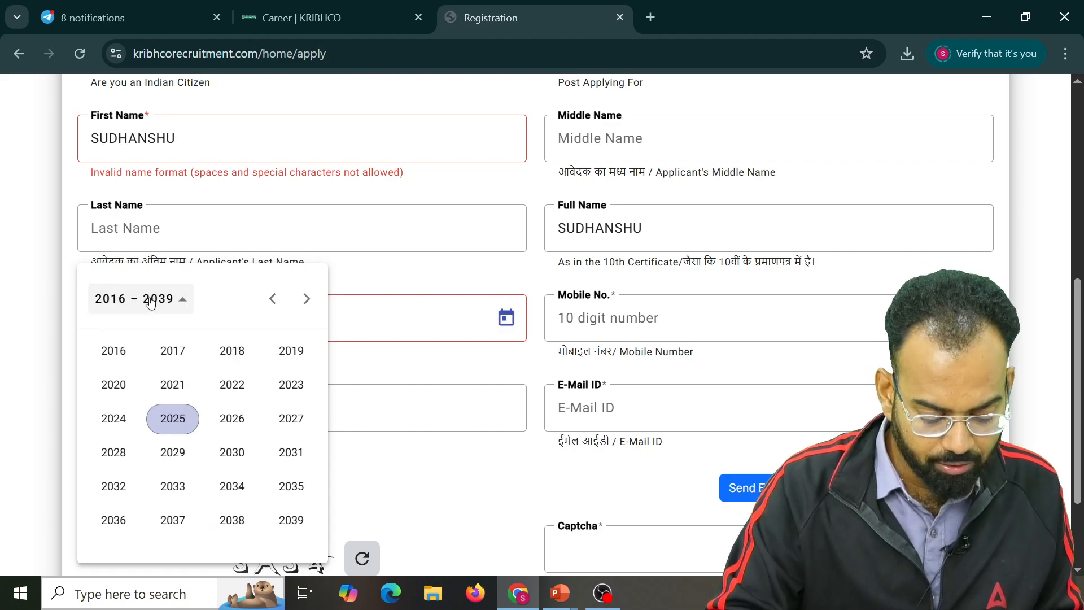
{"action": "scroll", "coordinate": [266, 361], "scroll_direction": "up", "scroll_amount": 1}
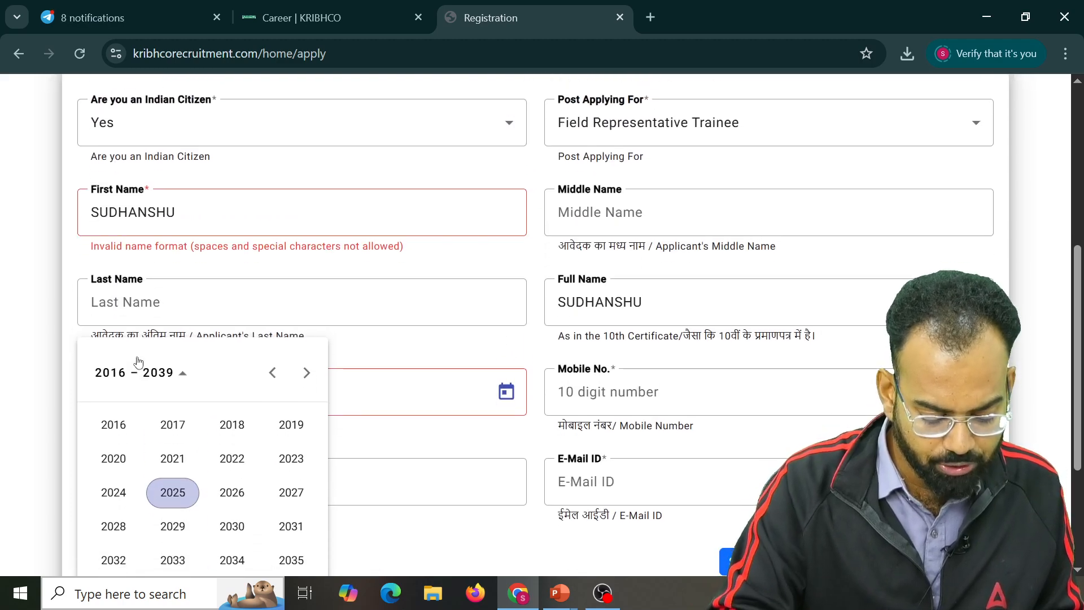
{"action": "left_click", "coordinate": [265, 375]}
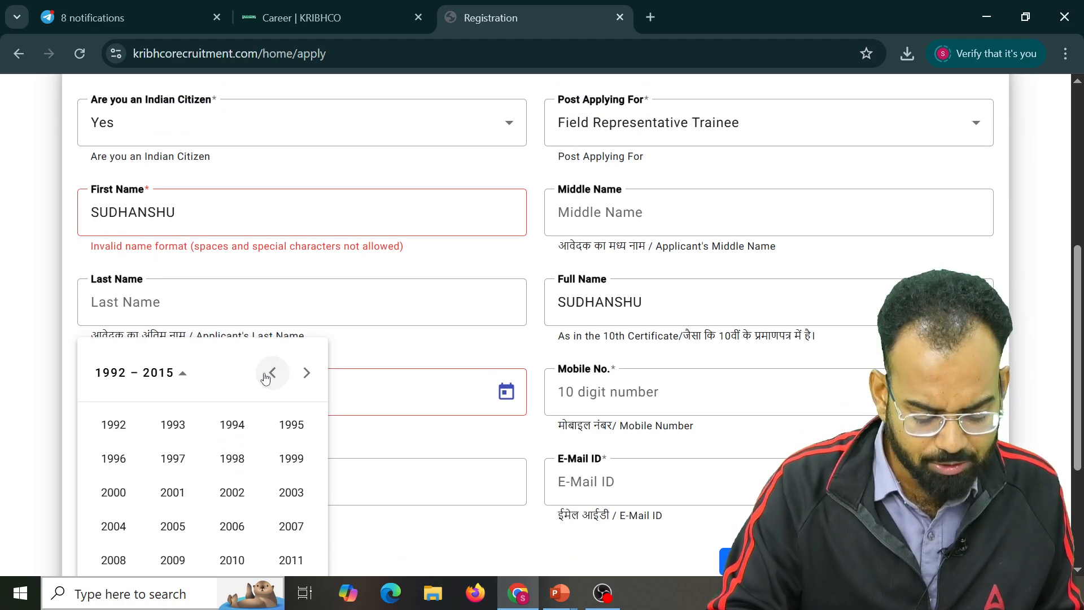
{"action": "left_click", "coordinate": [172, 526]}
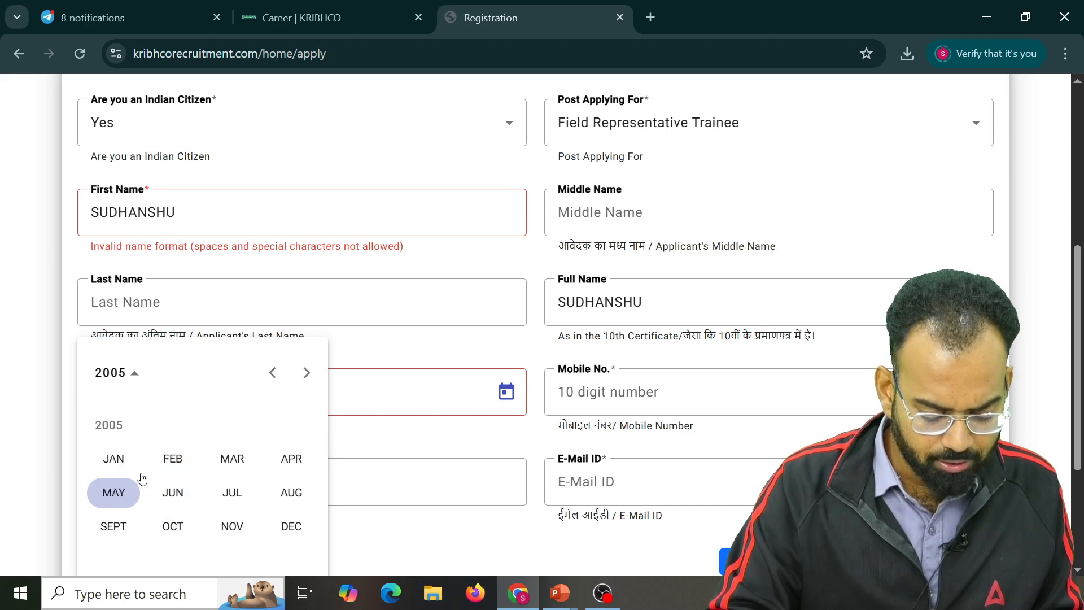
{"action": "left_click", "coordinate": [286, 455]}
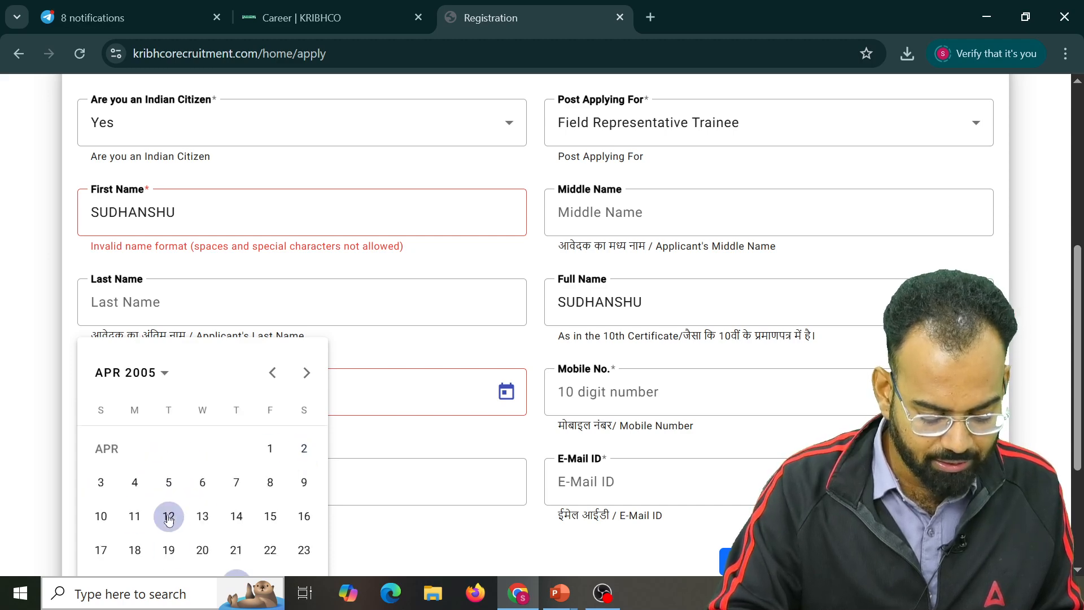
{"action": "left_click", "coordinate": [270, 549]}
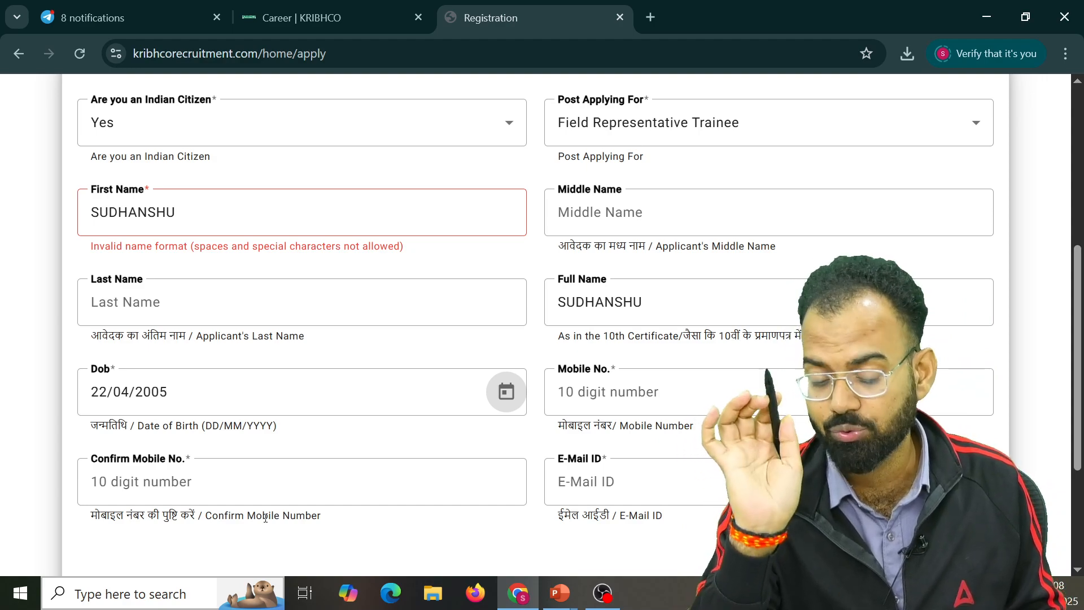
{"action": "left_click", "coordinate": [684, 389]}
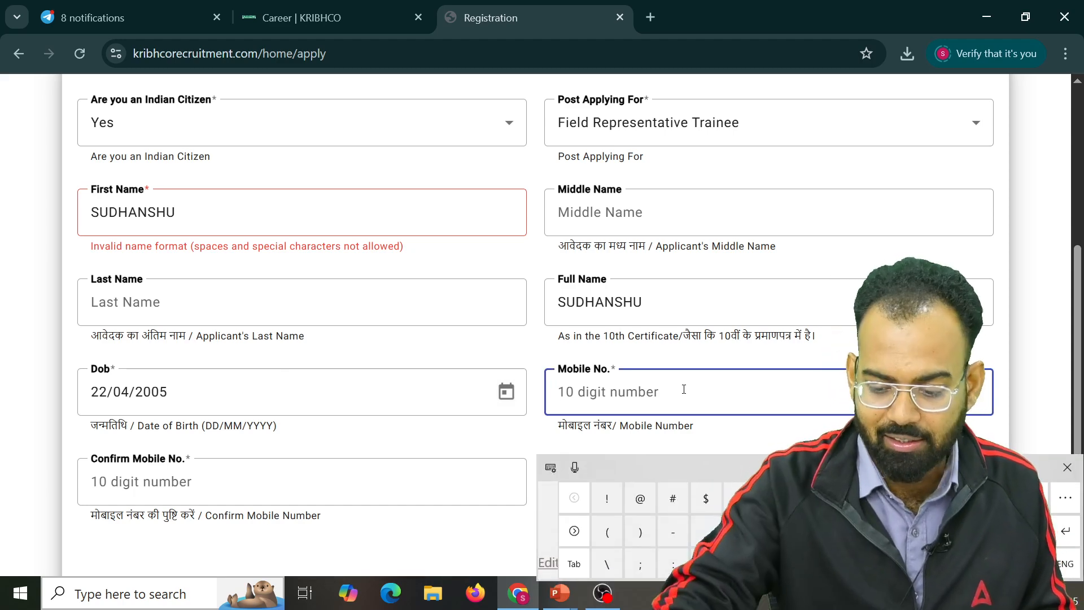
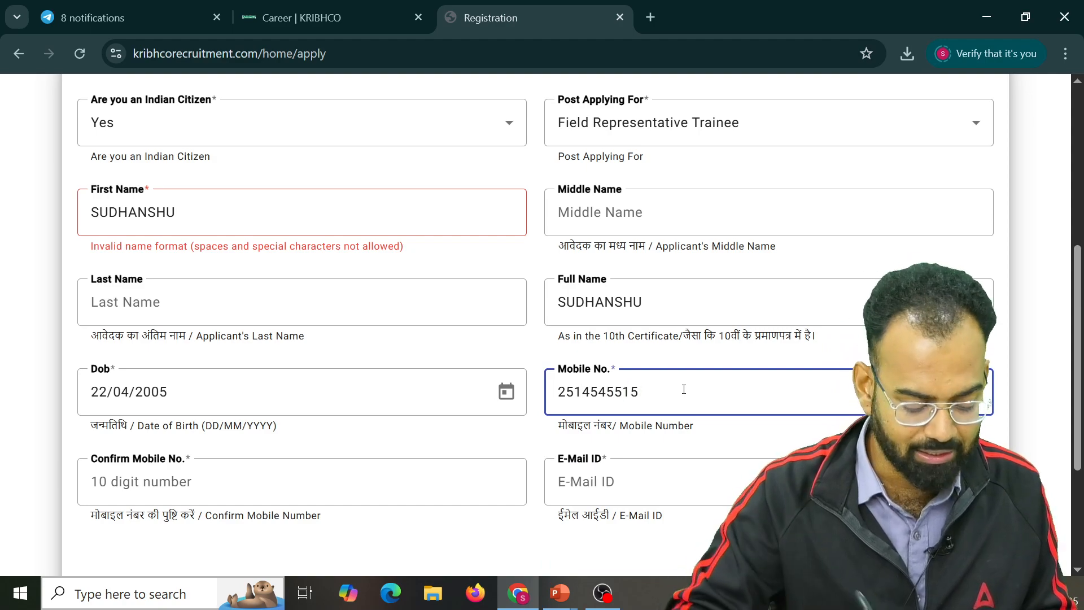
Enter the mobile number, then fix the confirmation field so it matches exactly
{"action": "left_click", "coordinate": [314, 477]}
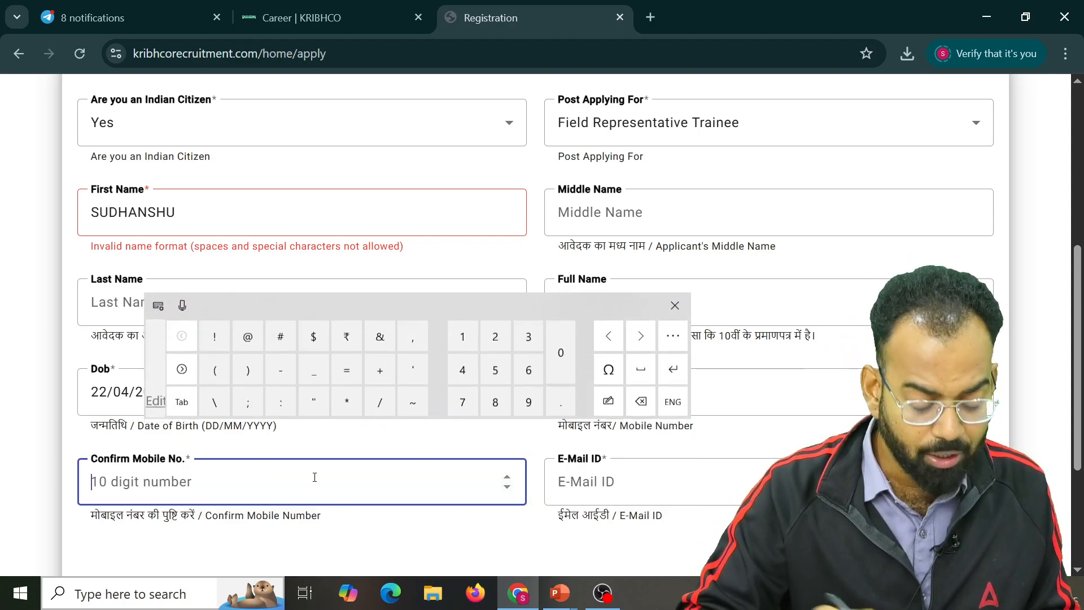
{"action": "type", "text": "545225"}
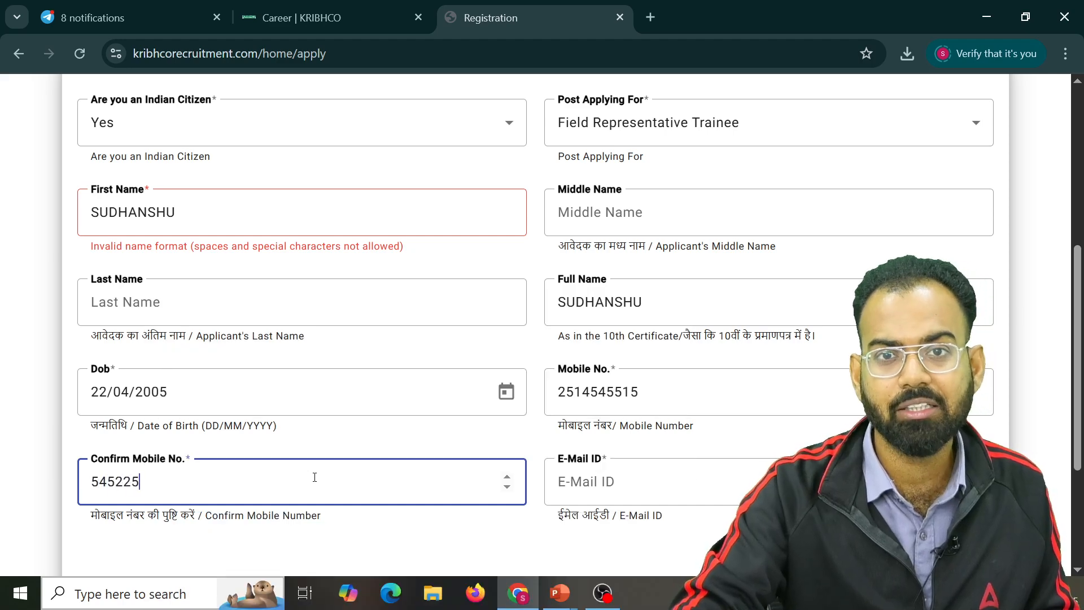
{"action": "left_click", "coordinate": [690, 482]}
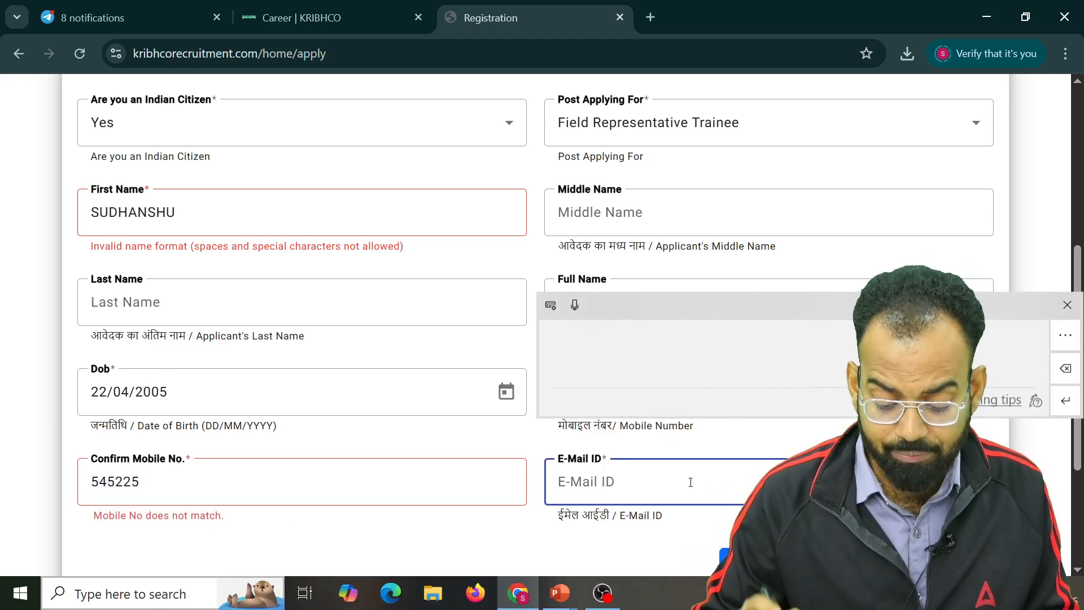
{"action": "scroll", "coordinate": [799, 258], "scroll_direction": "down", "scroll_amount": 3}
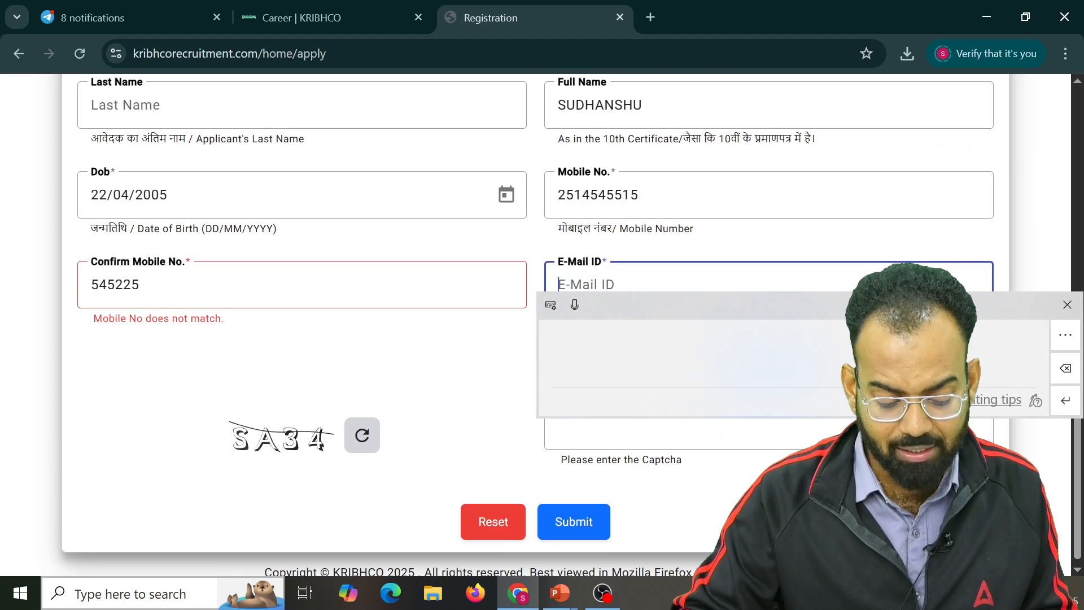
{"action": "left_click", "coordinate": [182, 283]}
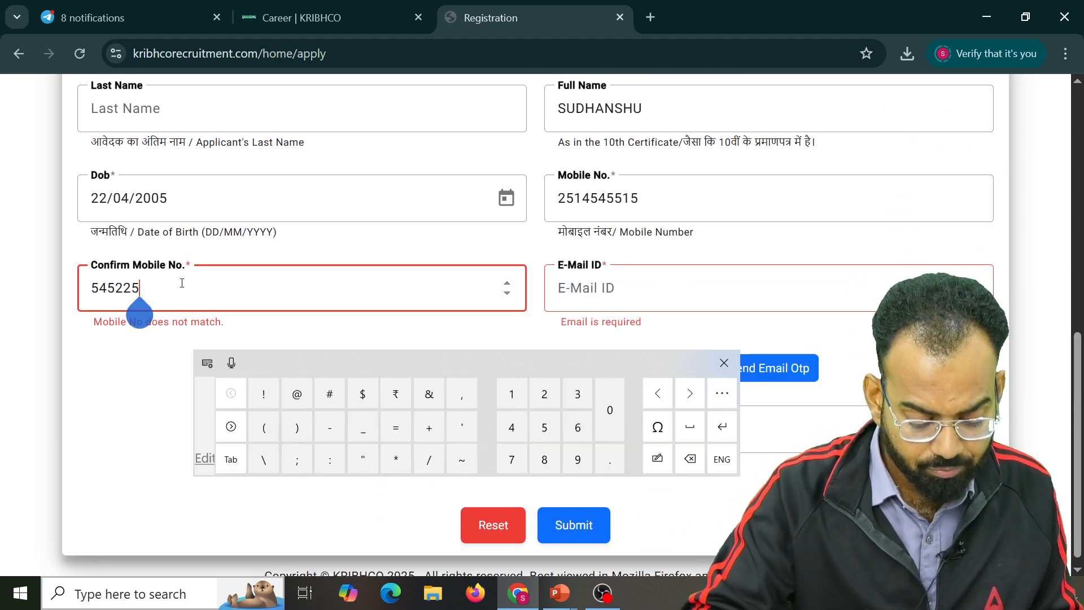
{"action": "key", "text": "BackSpace"}
{"action": "key", "text": "BackSpace"}
{"action": "key", "text": "BackSpace"}
{"action": "key", "text": "BackSpace"}
{"action": "key", "text": "BackSpace"}
{"action": "key", "text": "BackSpace"}
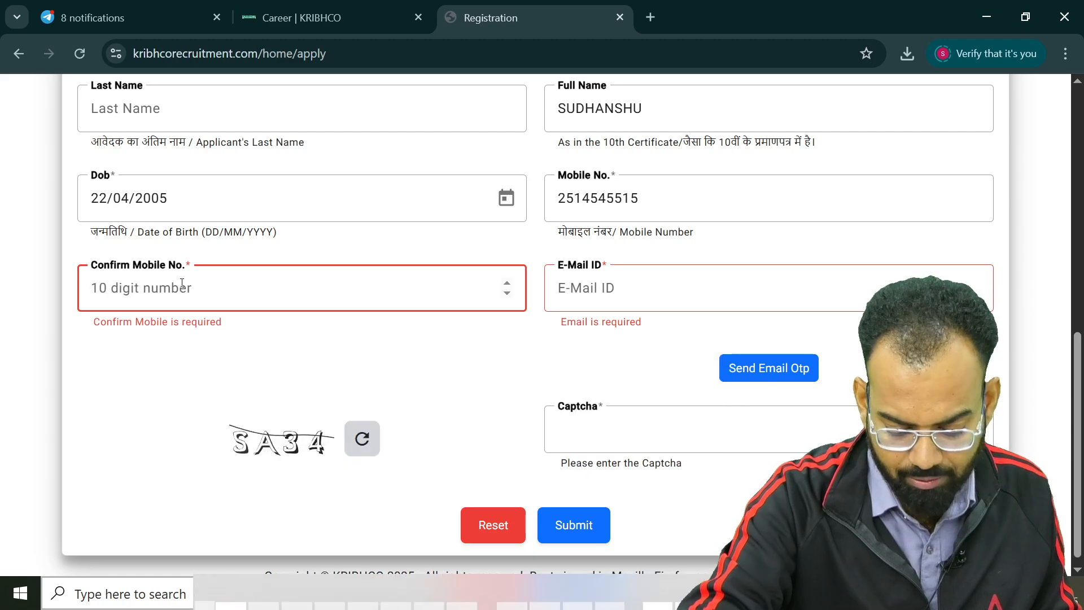
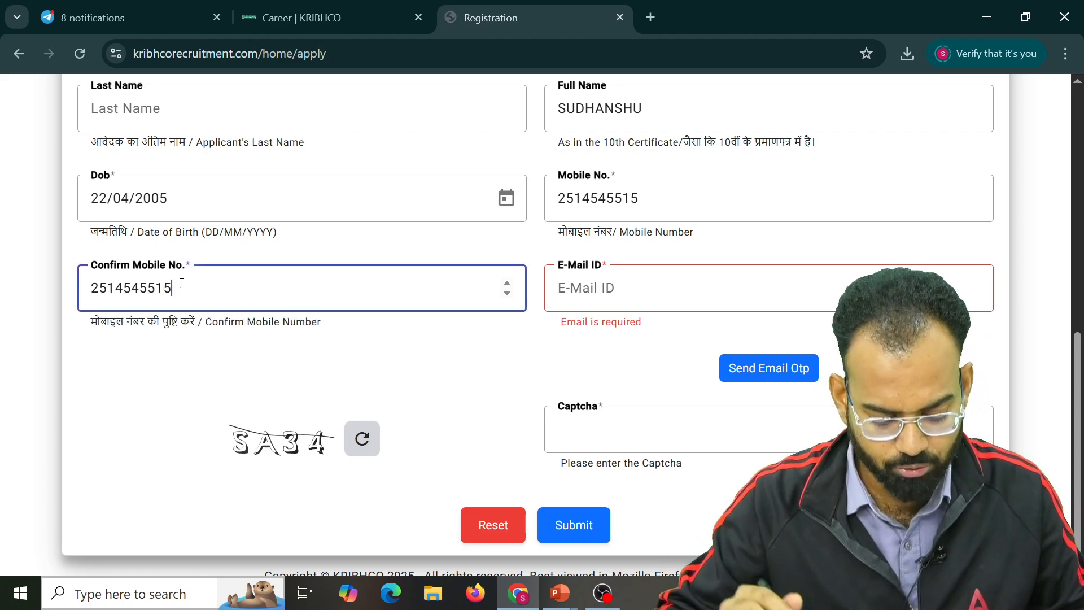
Begin typing the applicant's e-mail address in E-Mail ID, correcting a mistyped letter
{"action": "left_click", "coordinate": [686, 284]}
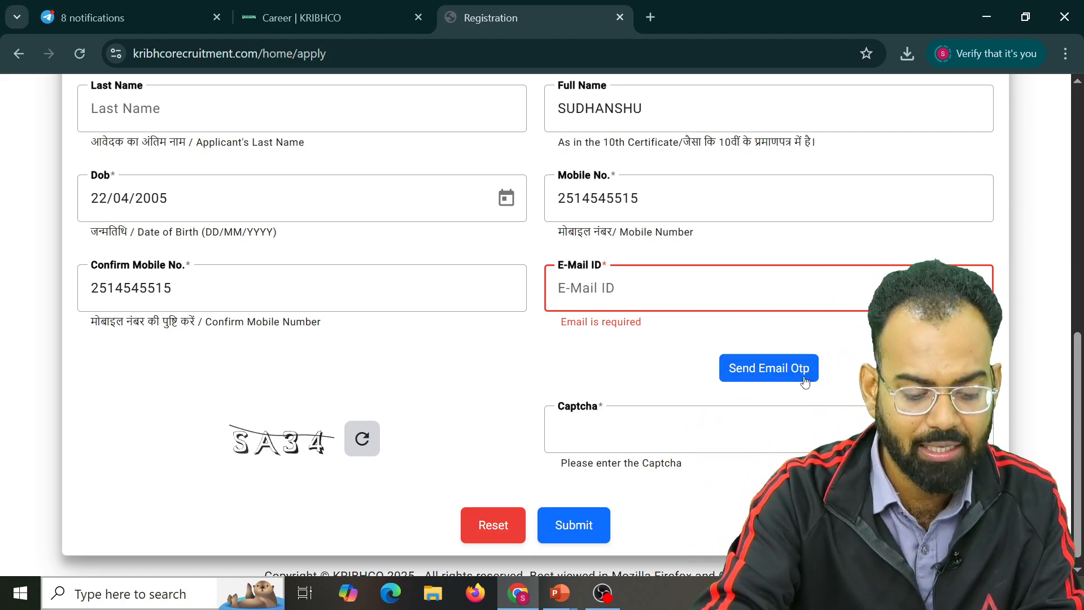
{"action": "type", "text": "gopa"}
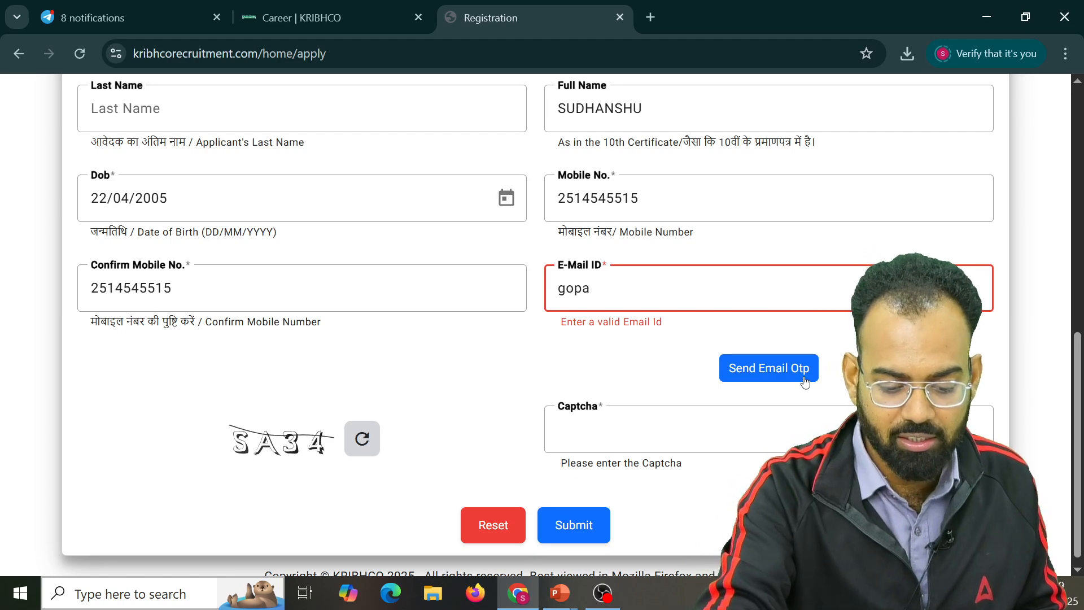
{"action": "type", "text": "k"}
{"action": "key", "text": "BackSpace"}
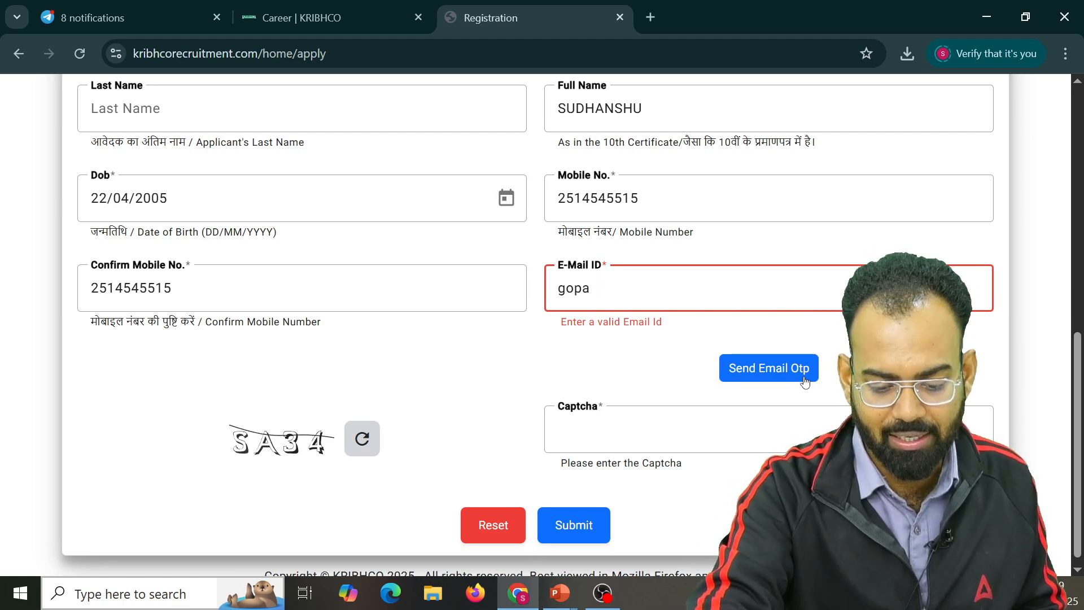
{"action": "type", "text": "l"}
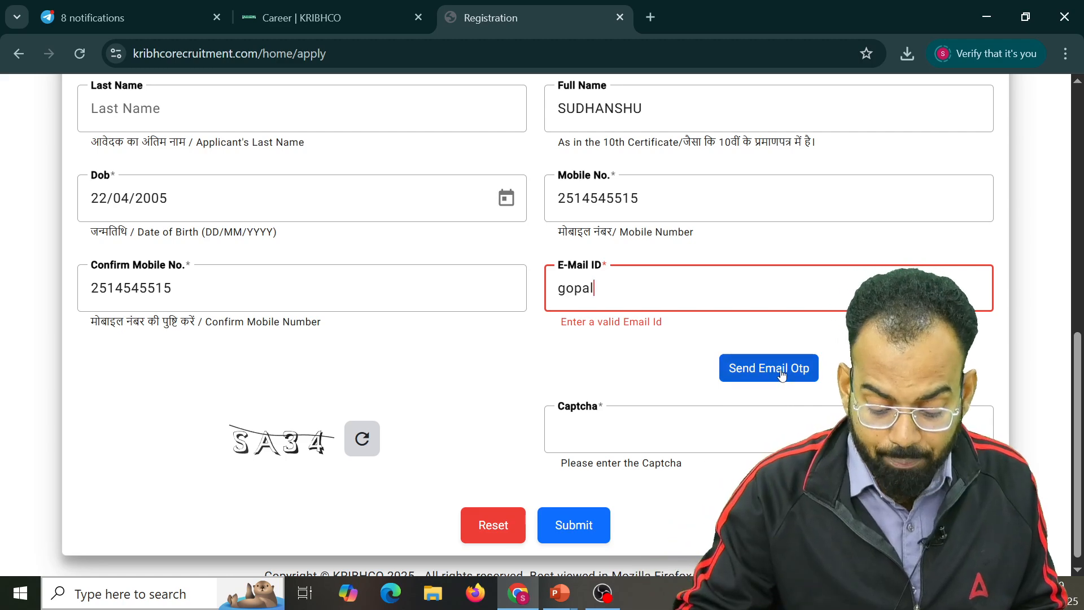
Request an e-mail OTP and dismiss the Invalid Email ID alert
{"action": "left_click", "coordinate": [781, 375]}
{"action": "left_click", "coordinate": [684, 367]}
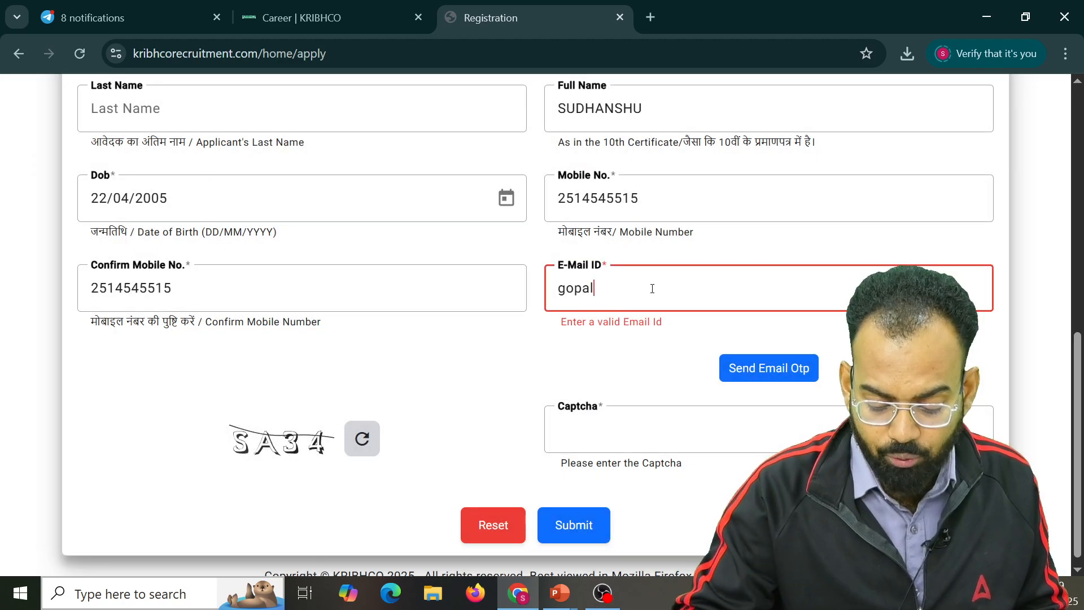
{"action": "left_click", "coordinate": [655, 285]}
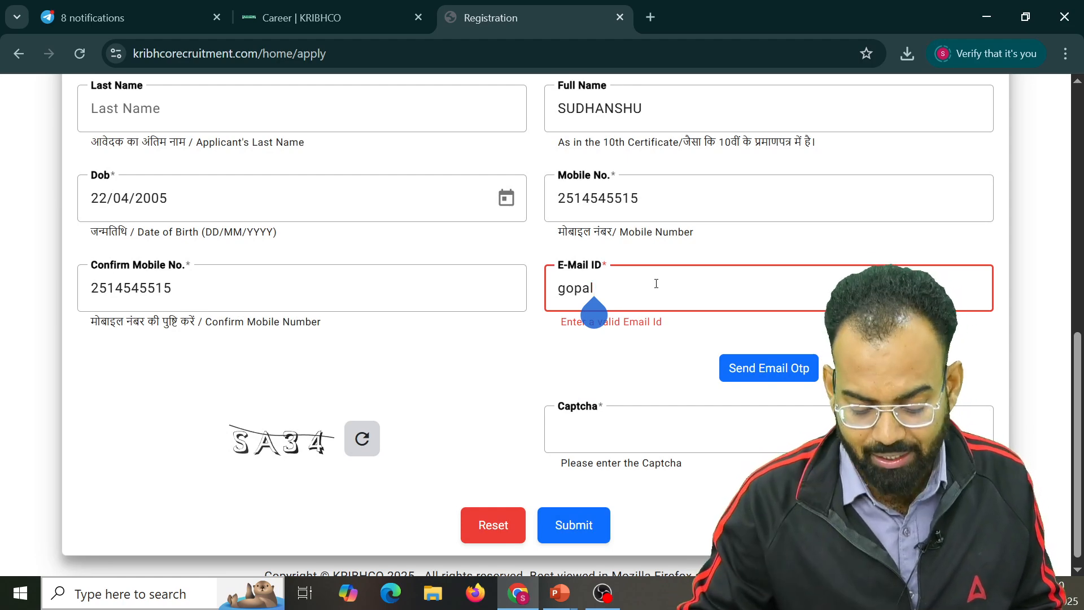
{"action": "left_click", "coordinate": [649, 430]}
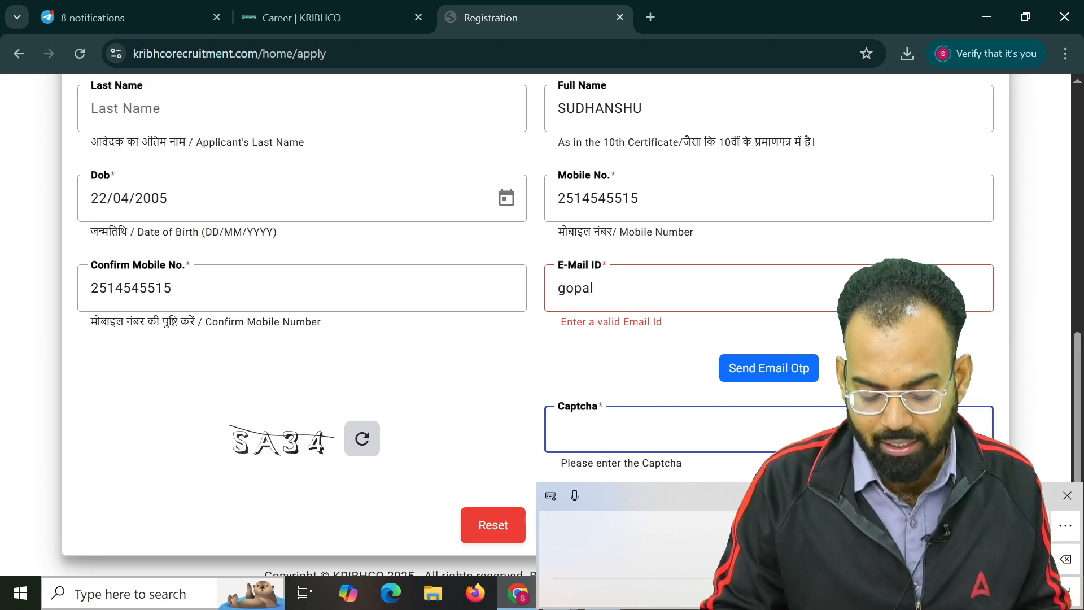
Return to the top of the registration form and show the KRIBHCO slide show full screen
{"action": "scroll", "coordinate": [668, 252], "scroll_direction": "down", "scroll_amount": 1}
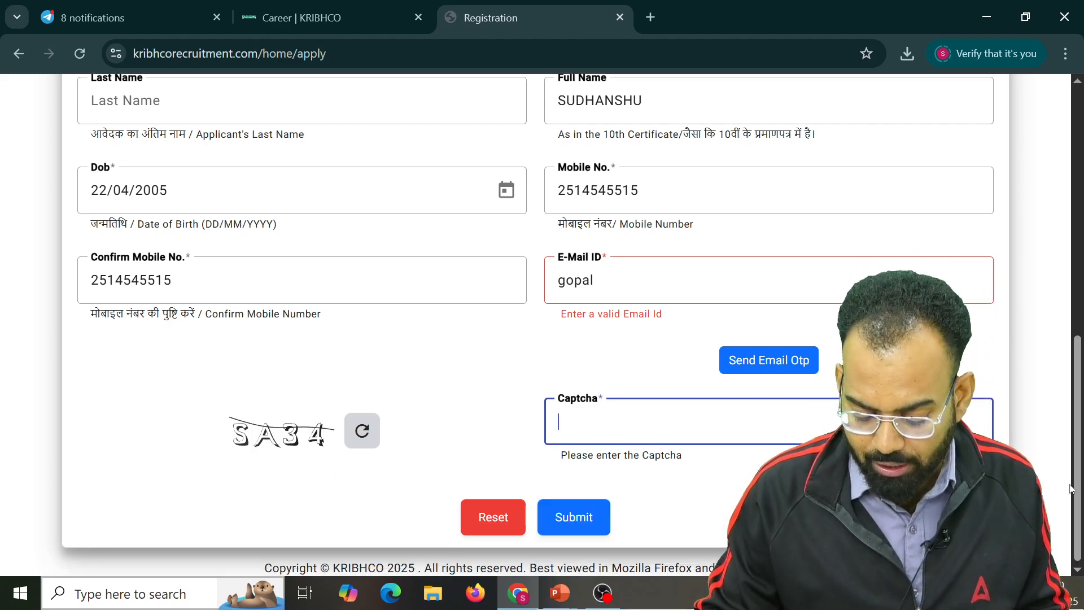
{"action": "left_click", "coordinate": [582, 520]}
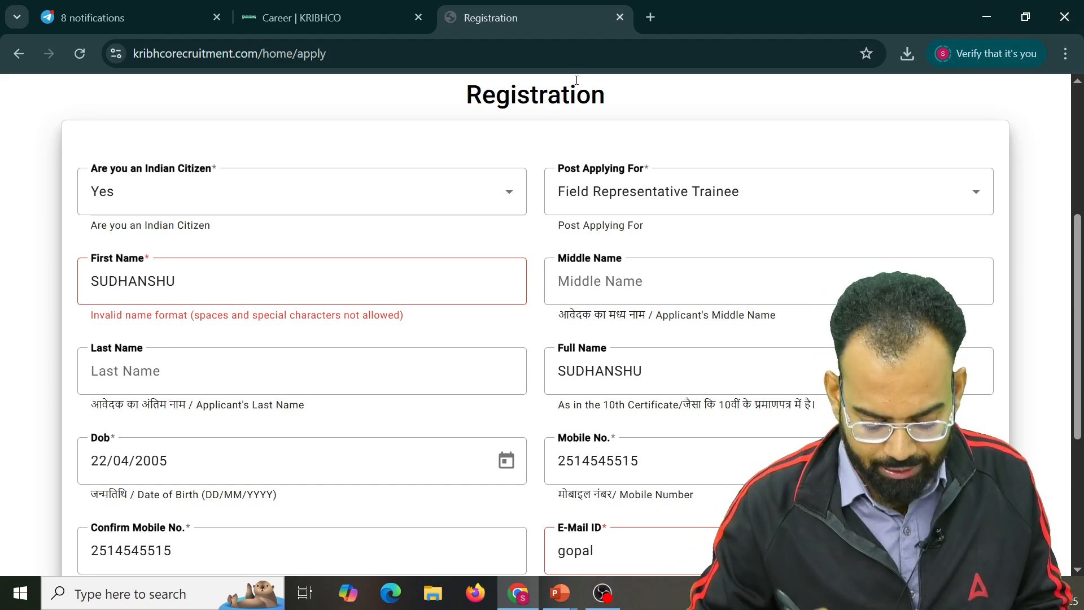
{"action": "mouse_move", "coordinate": [559, 593]}
{"action": "left_click", "coordinate": [591, 529]}
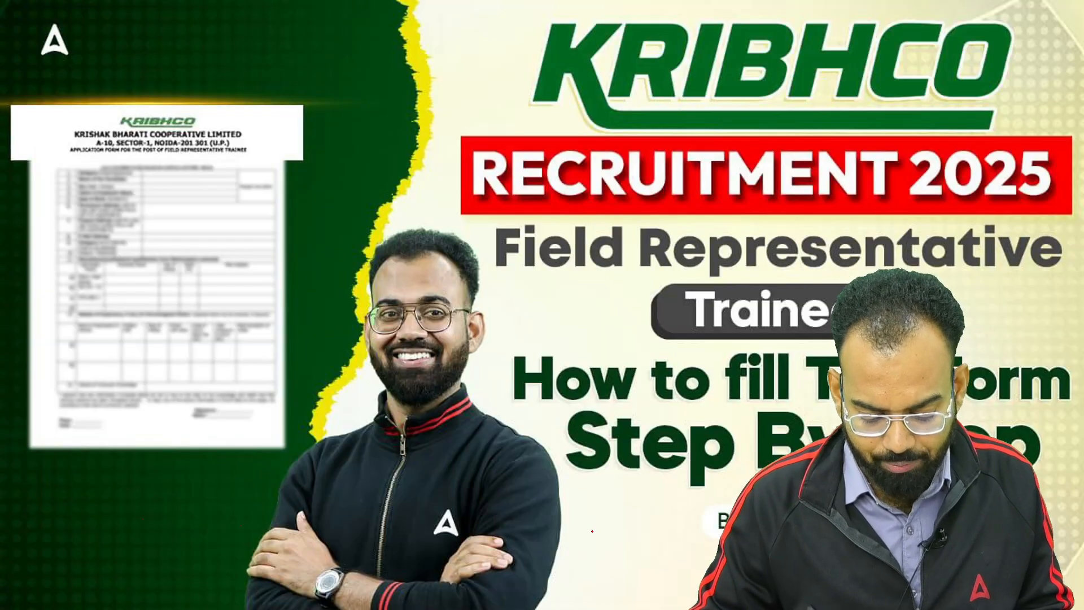
Advance to the Personal Details slide and switch the pointer to red ink
{"action": "left_click", "coordinate": [48, 593]}
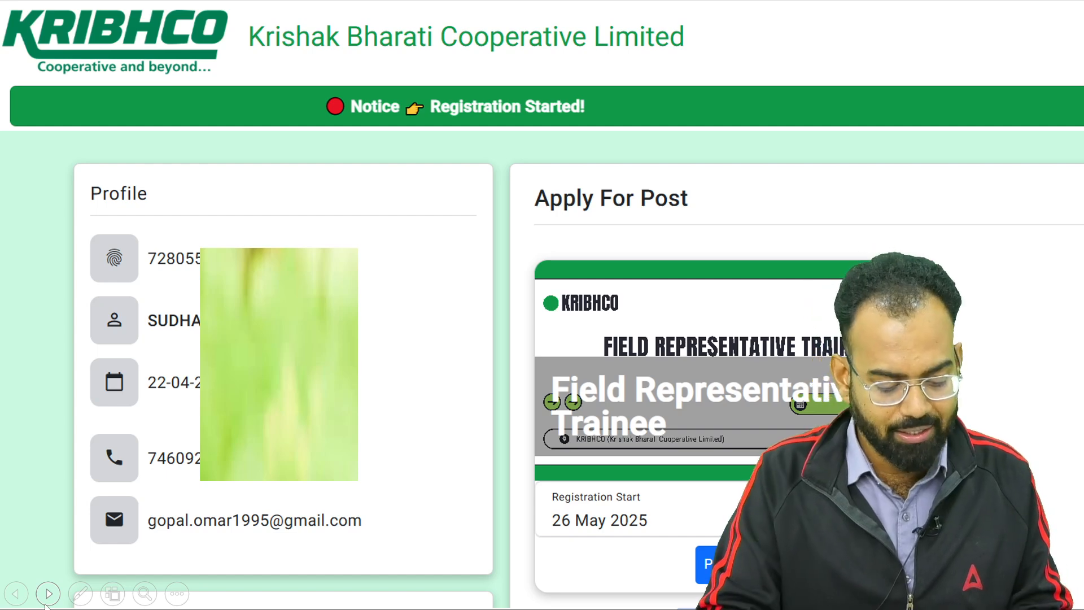
{"action": "key", "text": "ctrl+l"}
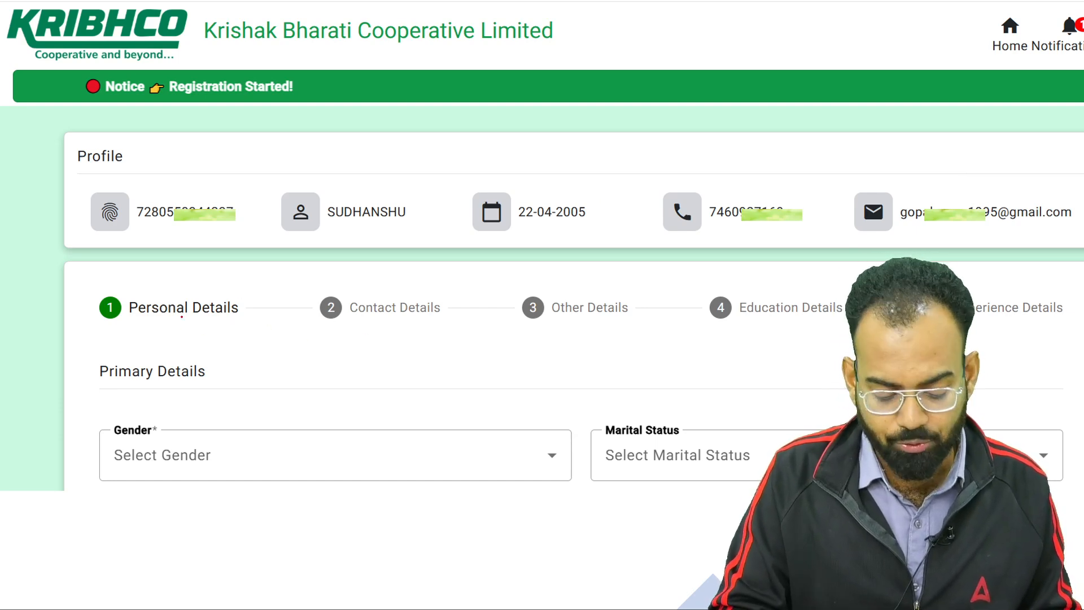
Circle and number the five form steps 1 to 5, Personal through Experience Details
{"action": "mouse_move", "coordinate": [227, 322]}
{"action": "left_mouse_down"}
{"action": "mouse_move", "coordinate": [232, 309]}
{"action": "mouse_move", "coordinate": [218, 292]}
{"action": "mouse_move", "coordinate": [248, 282]}
{"action": "left_mouse_up"}
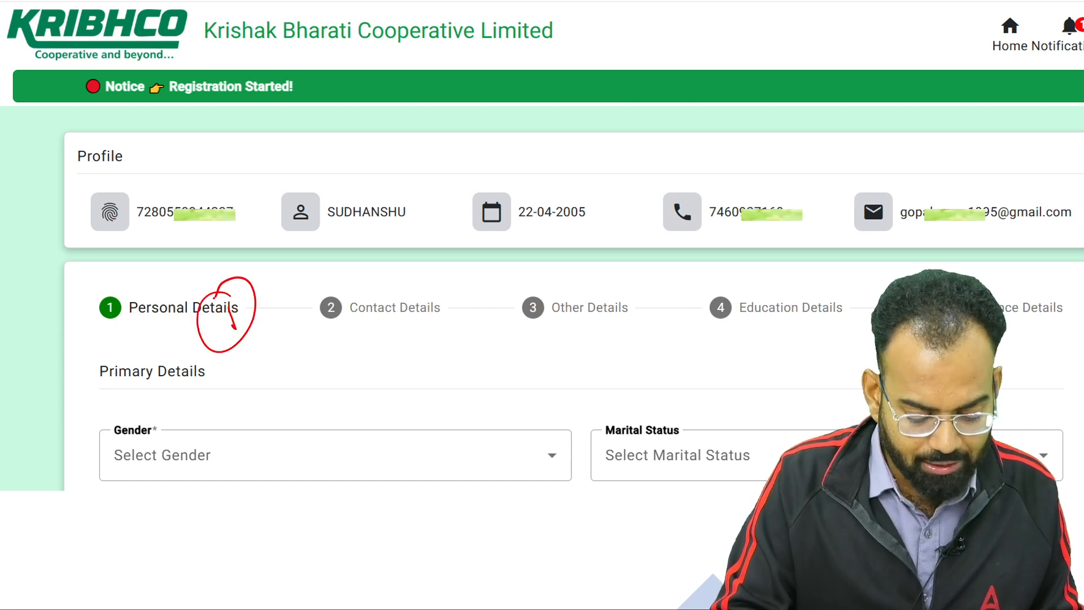
{"action": "mouse_move", "coordinate": [402, 325]}
{"action": "left_mouse_down"}
{"action": "mouse_move", "coordinate": [432, 321]}
{"action": "mouse_move", "coordinate": [387, 318]}
{"action": "left_mouse_up"}
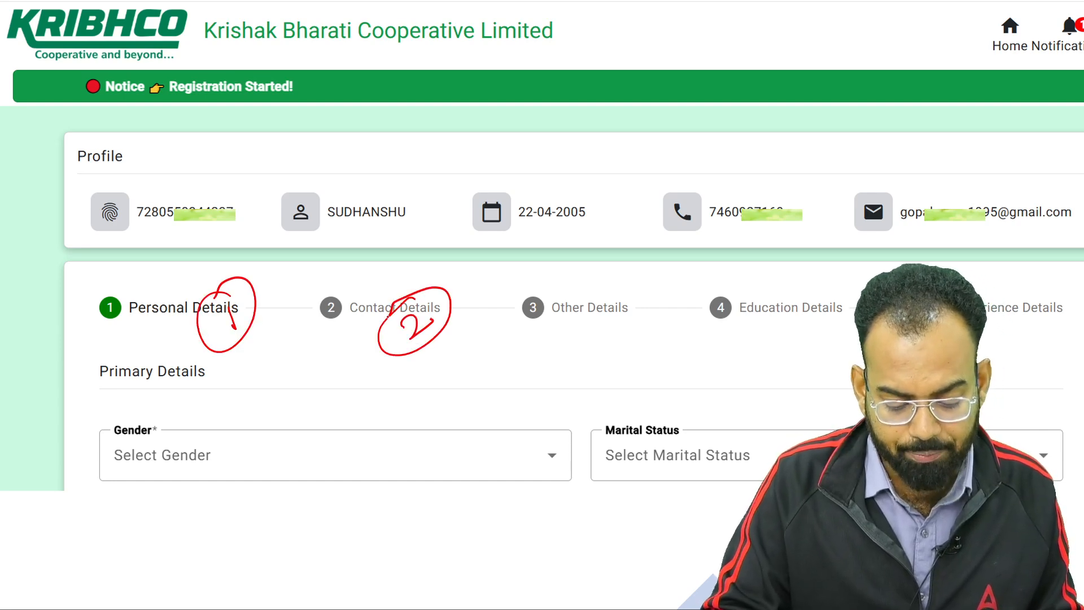
{"action": "mouse_move", "coordinate": [588, 316]}
{"action": "left_mouse_down"}
{"action": "mouse_move", "coordinate": [593, 333]}
{"action": "mouse_move", "coordinate": [636, 311]}
{"action": "left_mouse_up"}
{"action": "mouse_move", "coordinate": [785, 281]}
{"action": "left_mouse_down"}
{"action": "mouse_move", "coordinate": [728, 325]}
{"action": "mouse_move", "coordinate": [783, 278]}
{"action": "left_mouse_up"}
{"action": "left_click_drag", "start_coordinate": [764, 341], "coordinate": [823, 312]}
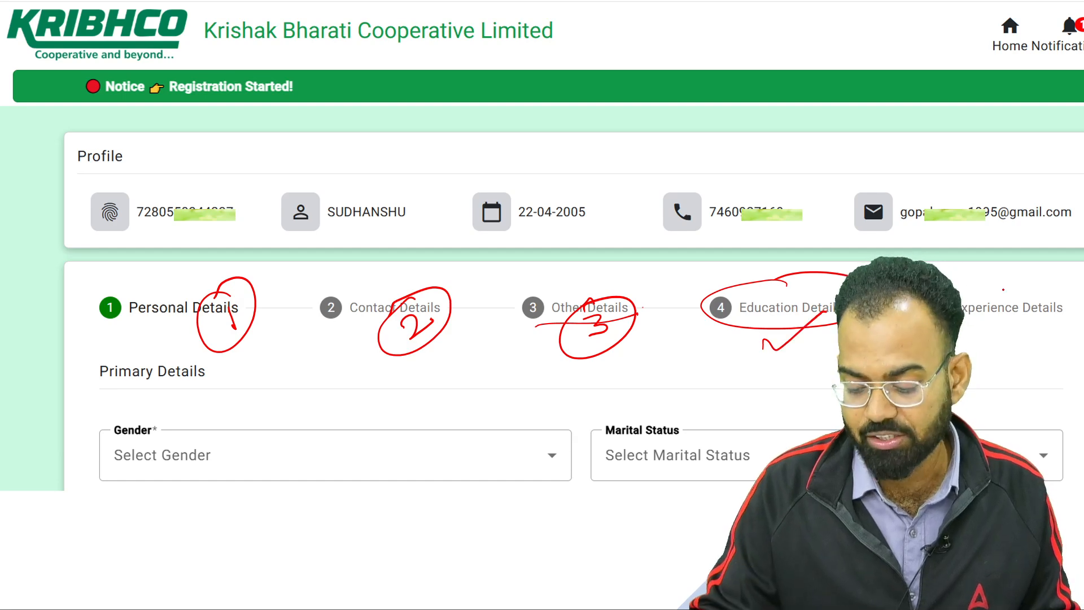
{"action": "mouse_move", "coordinate": [1003, 282]}
{"action": "left_mouse_down"}
{"action": "mouse_move", "coordinate": [960, 305]}
{"action": "mouse_move", "coordinate": [1057, 319]}
{"action": "mouse_move", "coordinate": [1011, 280]}
{"action": "left_mouse_up"}
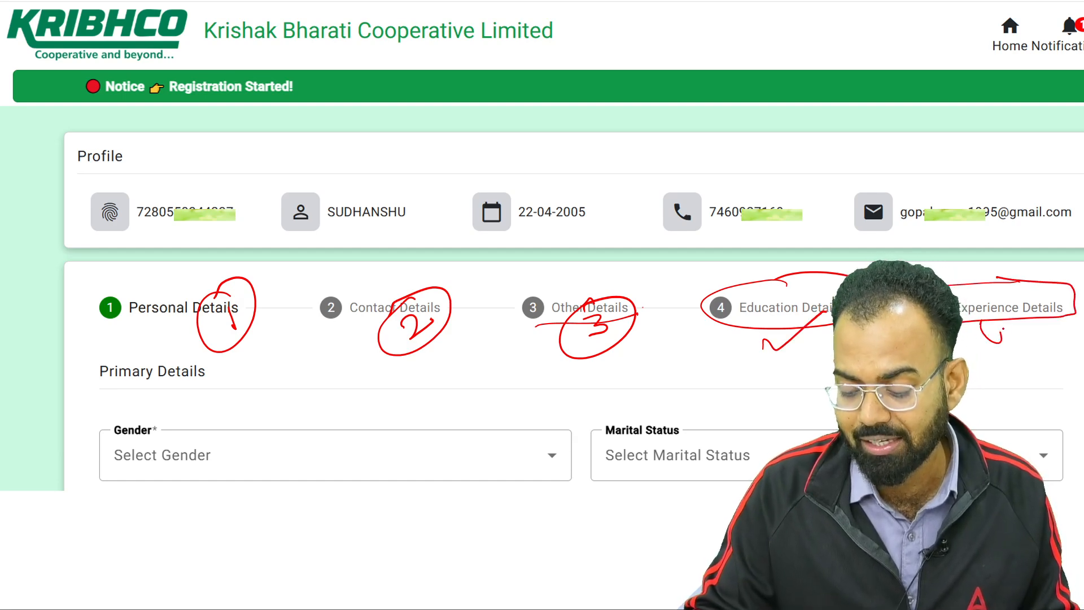
{"action": "mouse_move", "coordinate": [1004, 330]}
{"action": "left_mouse_down"}
{"action": "mouse_move", "coordinate": [995, 345]}
{"action": "mouse_move", "coordinate": [1042, 384]}
{"action": "mouse_move", "coordinate": [1067, 368]}
{"action": "left_mouse_up"}
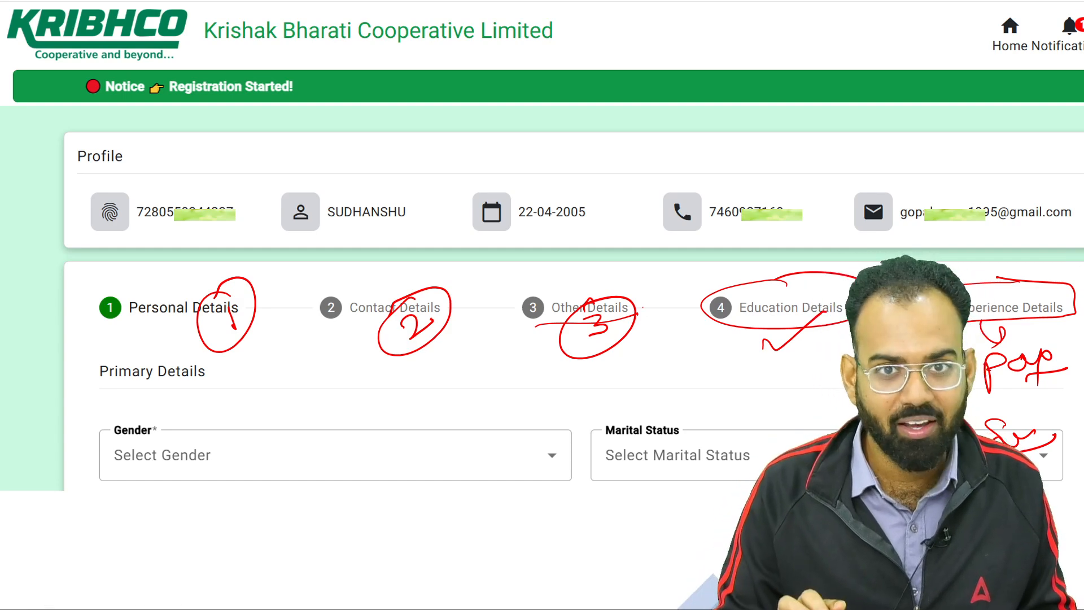
Write 'male' beside Gender and 'unmarried' beside Marital Status in red ink
{"action": "left_click_drag", "start_coordinate": [126, 424], "coordinate": [186, 394]}
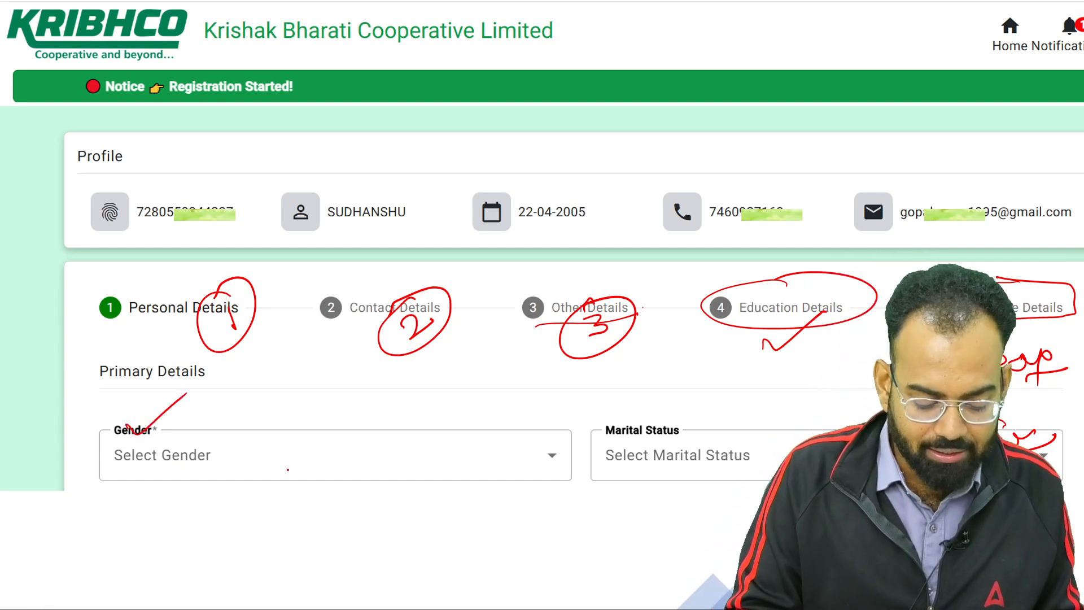
{"action": "mouse_move", "coordinate": [288, 460]}
{"action": "left_mouse_down"}
{"action": "mouse_move", "coordinate": [317, 480]}
{"action": "mouse_move", "coordinate": [346, 475]}
{"action": "mouse_move", "coordinate": [390, 452]}
{"action": "mouse_move", "coordinate": [389, 435]}
{"action": "mouse_move", "coordinate": [282, 511]}
{"action": "left_mouse_up"}
{"action": "left_click", "coordinate": [343, 442]}
{"action": "left_click_drag", "start_coordinate": [305, 515], "coordinate": [403, 461]}
{"action": "mouse_move", "coordinate": [681, 402]}
{"action": "left_mouse_down"}
{"action": "mouse_move", "coordinate": [723, 432]}
{"action": "mouse_move", "coordinate": [682, 405]}
{"action": "left_mouse_up"}
{"action": "mouse_move", "coordinate": [625, 476]}
{"action": "left_mouse_down"}
{"action": "mouse_move", "coordinate": [628, 487]}
{"action": "mouse_move", "coordinate": [686, 453]}
{"action": "left_mouse_up"}
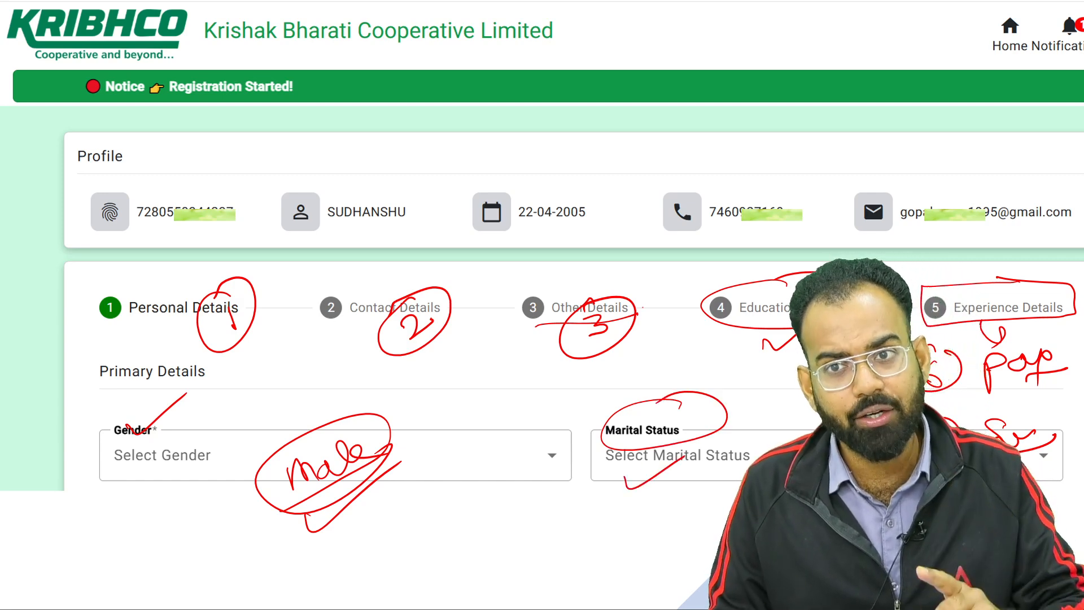
{"action": "left_click_drag", "start_coordinate": [690, 490], "coordinate": [723, 477]}
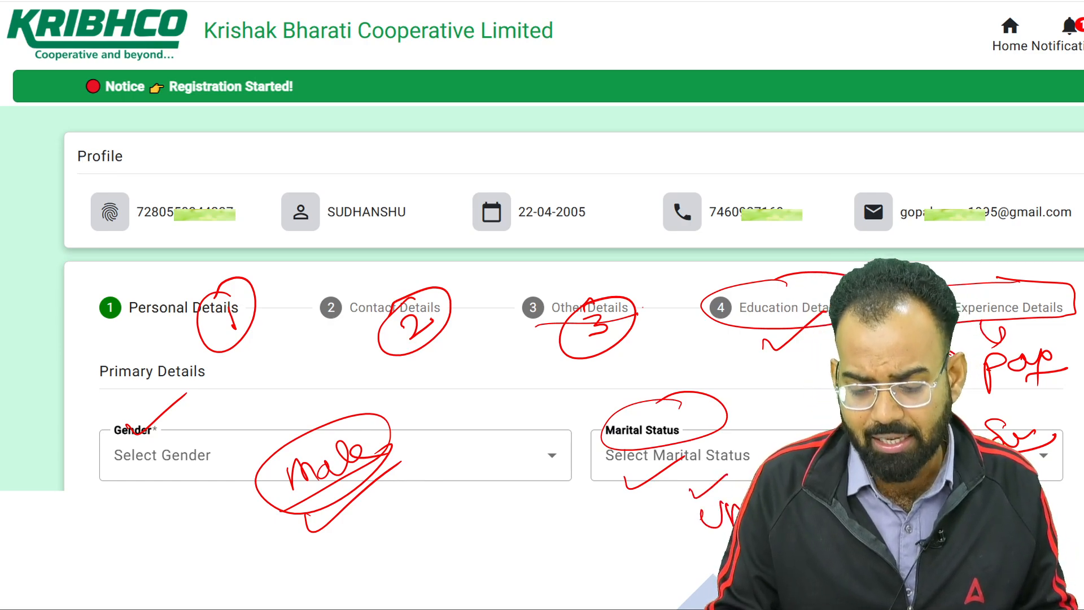
{"action": "mouse_move", "coordinate": [706, 474]}
{"action": "left_mouse_down"}
{"action": "mouse_move", "coordinate": [653, 519]}
{"action": "mouse_move", "coordinate": [686, 551]}
{"action": "left_mouse_up"}
{"action": "left_click_drag", "start_coordinate": [270, 532], "coordinate": [364, 456]}
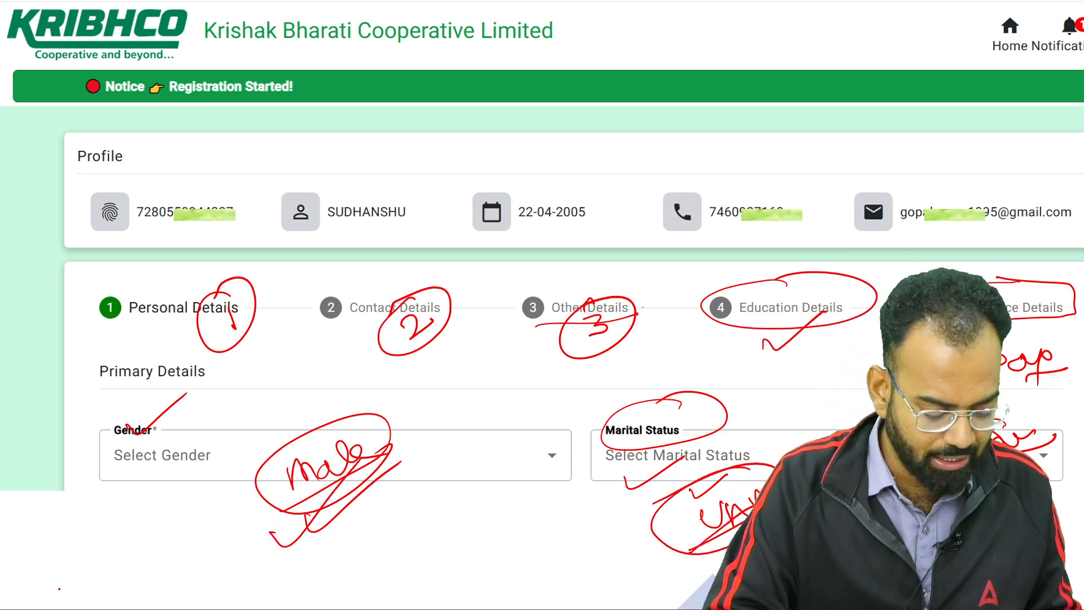
On the next slide, write male, unmarried and Hindu for Gender, Marital Status and Religion
{"action": "left_click", "coordinate": [49, 594]}
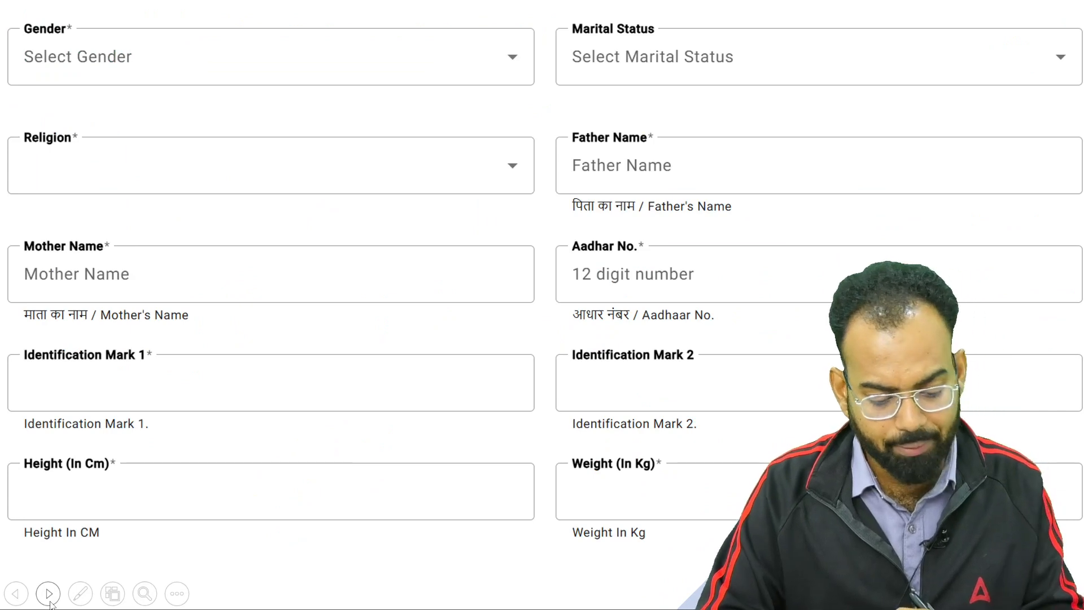
{"action": "mouse_move", "coordinate": [285, 51]}
{"action": "left_mouse_down"}
{"action": "mouse_move", "coordinate": [326, 57]}
{"action": "mouse_move", "coordinate": [361, 23]}
{"action": "mouse_move", "coordinate": [421, 28]}
{"action": "left_mouse_up"}
{"action": "mouse_move", "coordinate": [782, 58]}
{"action": "left_mouse_down"}
{"action": "mouse_move", "coordinate": [822, 72]}
{"action": "mouse_move", "coordinate": [946, 34]}
{"action": "left_mouse_up"}
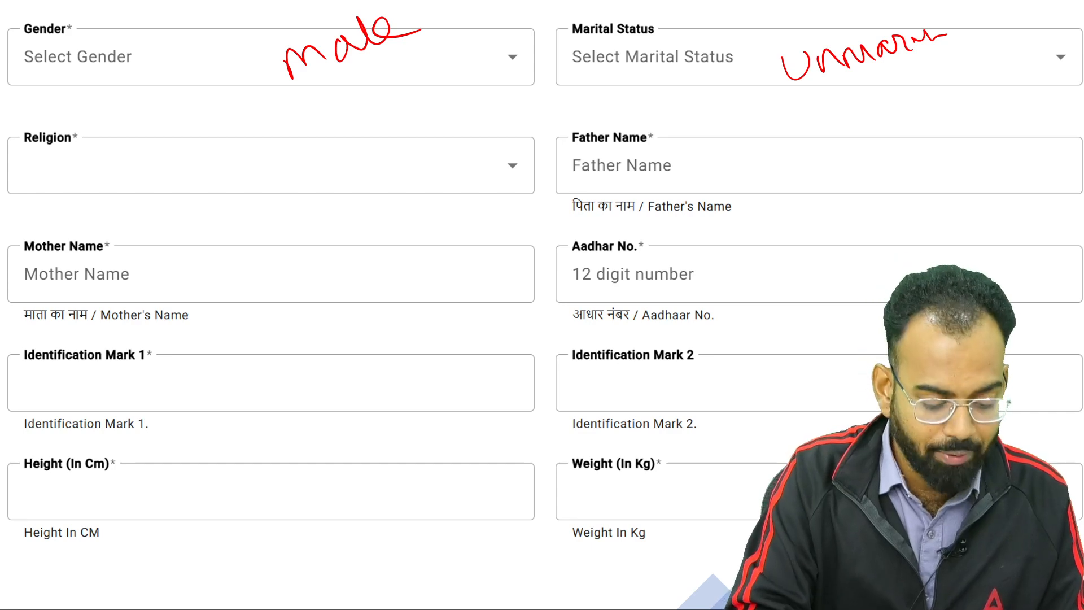
{"action": "mouse_move", "coordinate": [167, 165]}
{"action": "left_mouse_down"}
{"action": "mouse_move", "coordinate": [176, 196]}
{"action": "mouse_move", "coordinate": [205, 169]}
{"action": "mouse_move", "coordinate": [246, 164]}
{"action": "mouse_move", "coordinate": [282, 133]}
{"action": "left_mouse_up"}
{"action": "left_click_drag", "start_coordinate": [210, 192], "coordinate": [301, 142]}
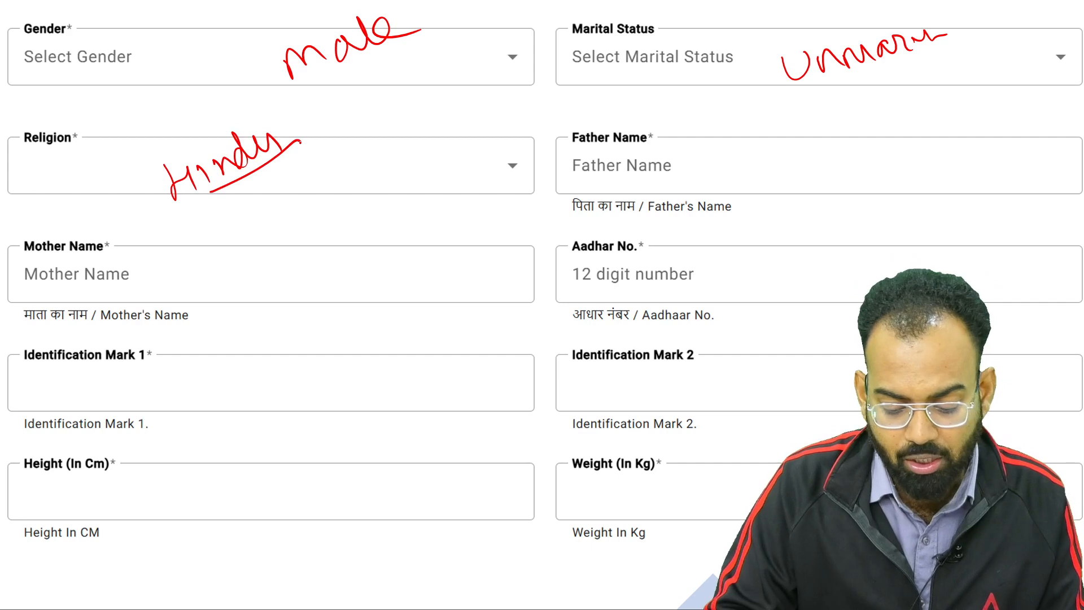
Hand-write sample father's and mother's names in their fields, underlining the mother's name
{"action": "mouse_move", "coordinate": [609, 152]}
{"action": "left_mouse_down"}
{"action": "mouse_move", "coordinate": [605, 189]}
{"action": "mouse_move", "coordinate": [653, 166]}
{"action": "mouse_move", "coordinate": [641, 222]}
{"action": "left_mouse_up"}
{"action": "left_click_drag", "start_coordinate": [677, 164], "coordinate": [797, 158]}
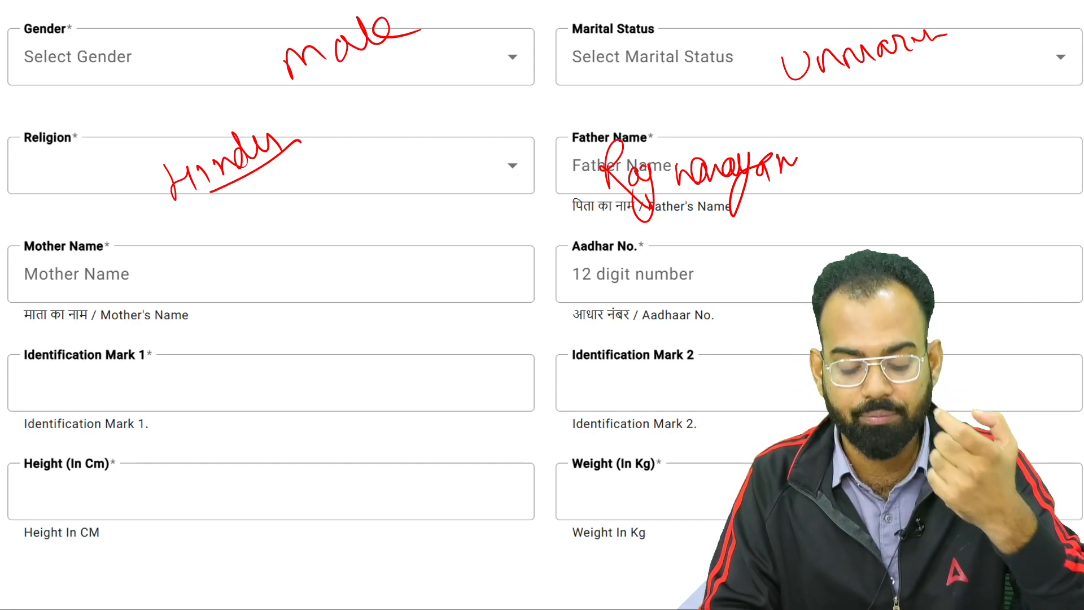
{"action": "mouse_move", "coordinate": [817, 149]}
{"action": "left_mouse_down"}
{"action": "mouse_move", "coordinate": [820, 172]}
{"action": "mouse_move", "coordinate": [870, 152]}
{"action": "left_mouse_up"}
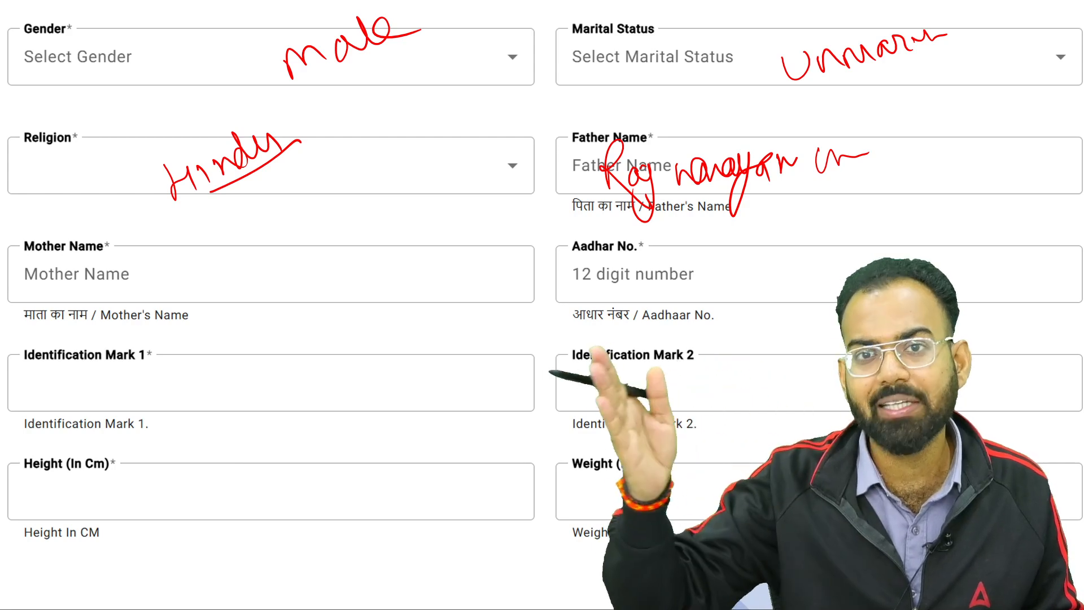
{"action": "mouse_move", "coordinate": [888, 165]}
{"action": "left_mouse_down"}
{"action": "mouse_move", "coordinate": [937, 175]}
{"action": "mouse_move", "coordinate": [1055, 160]}
{"action": "left_mouse_up"}
{"action": "left_click_drag", "start_coordinate": [1042, 115], "coordinate": [1056, 175]}
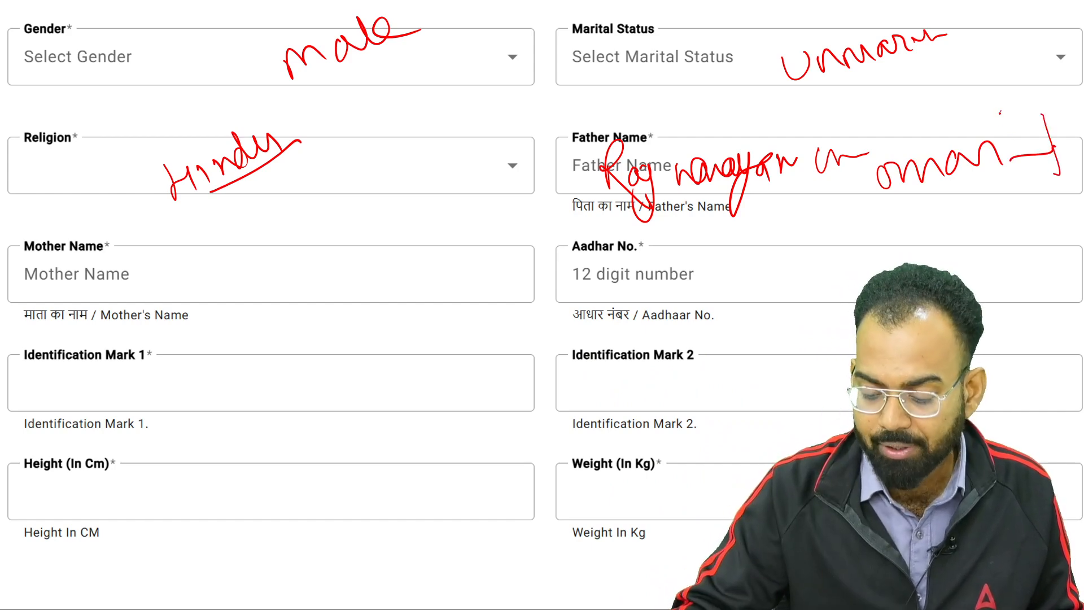
{"action": "left_click_drag", "start_coordinate": [1000, 111], "coordinate": [1005, 182]}
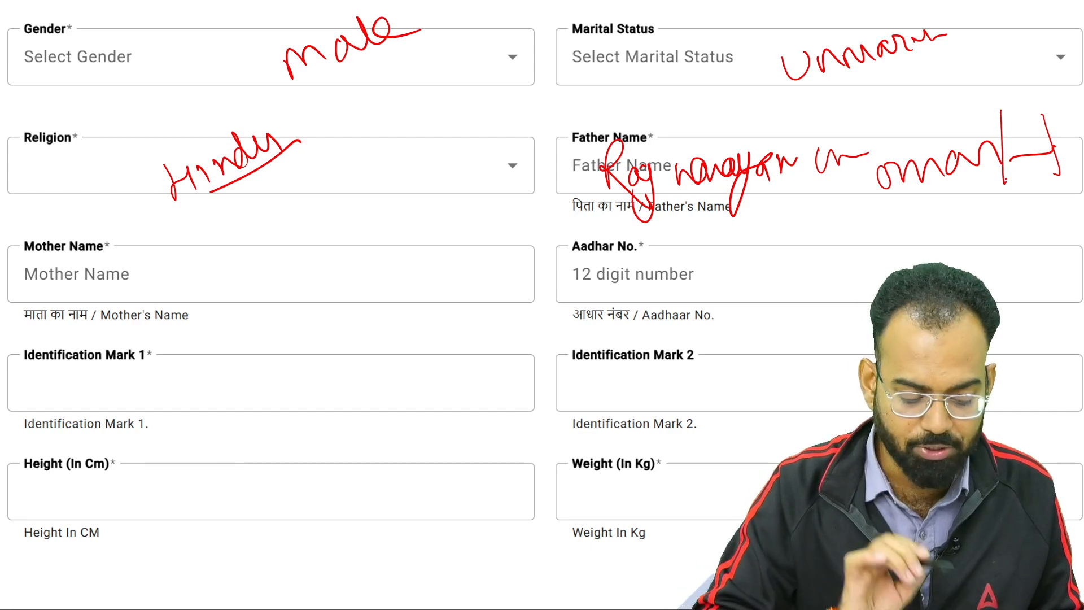
{"action": "mouse_move", "coordinate": [209, 261]}
{"action": "left_mouse_down"}
{"action": "mouse_move", "coordinate": [198, 296]}
{"action": "mouse_move", "coordinate": [307, 244]}
{"action": "left_mouse_up"}
{"action": "left_click_drag", "start_coordinate": [232, 293], "coordinate": [331, 248]}
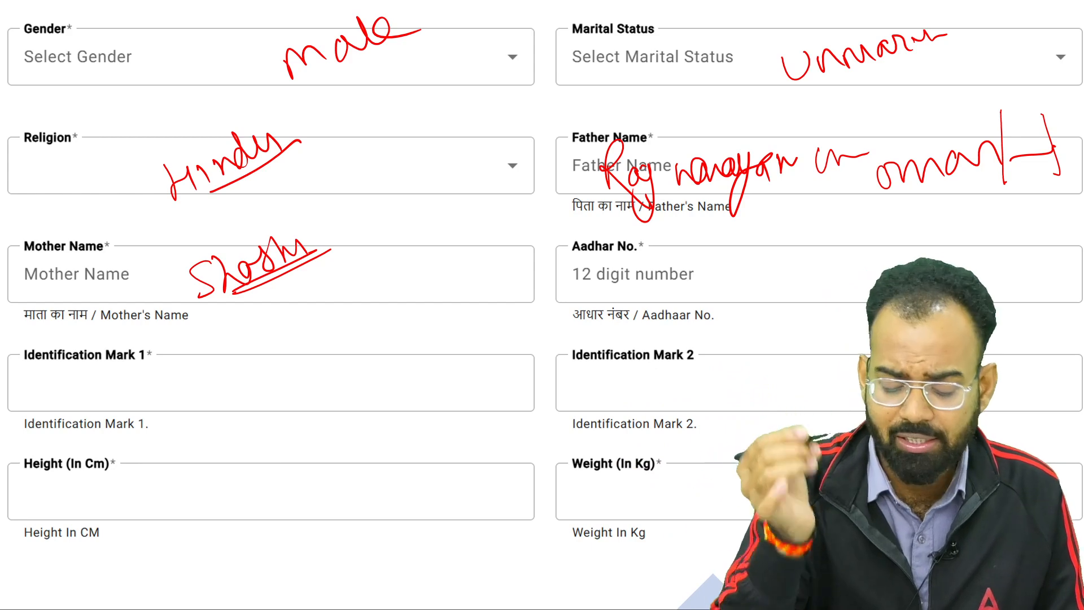
Write a sample Aadhar number, tick both Identification Mark fields, and circle Height (In Cm)
{"action": "mouse_move", "coordinate": [628, 266]}
{"action": "left_mouse_down"}
{"action": "mouse_move", "coordinate": [606, 290]}
{"action": "mouse_move", "coordinate": [632, 290]}
{"action": "mouse_move", "coordinate": [655, 270]}
{"action": "mouse_move", "coordinate": [711, 283]}
{"action": "mouse_move", "coordinate": [737, 263]}
{"action": "mouse_move", "coordinate": [758, 275]}
{"action": "left_mouse_up"}
{"action": "mouse_move", "coordinate": [774, 252]}
{"action": "left_mouse_down"}
{"action": "mouse_move", "coordinate": [797, 271]}
{"action": "mouse_move", "coordinate": [773, 275]}
{"action": "left_mouse_up"}
{"action": "left_click_drag", "start_coordinate": [809, 265], "coordinate": [814, 271]}
{"action": "left_click_drag", "start_coordinate": [834, 270], "coordinate": [863, 265]}
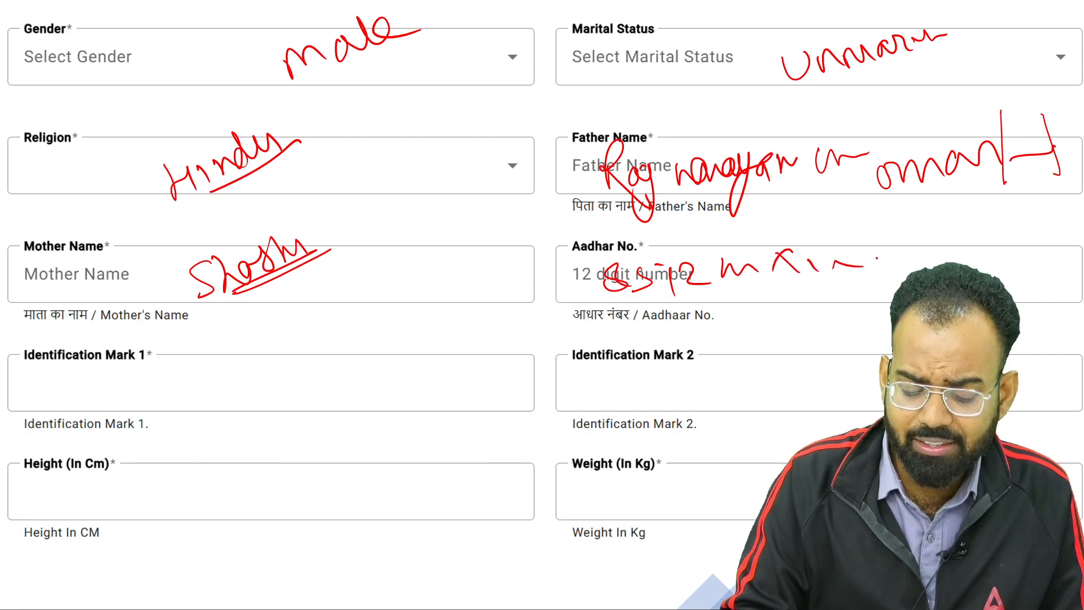
{"action": "mouse_move", "coordinate": [799, 229]}
{"action": "left_mouse_down"}
{"action": "mouse_move", "coordinate": [927, 231]}
{"action": "mouse_move", "coordinate": [600, 265]}
{"action": "left_mouse_up"}
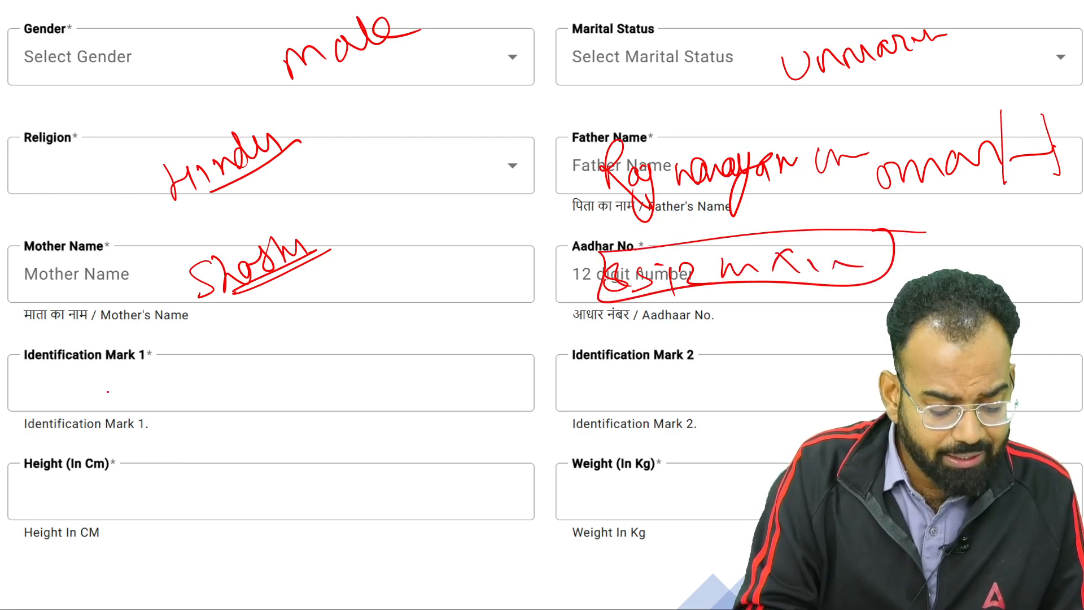
{"action": "left_click_drag", "start_coordinate": [109, 386], "coordinate": [166, 365]}
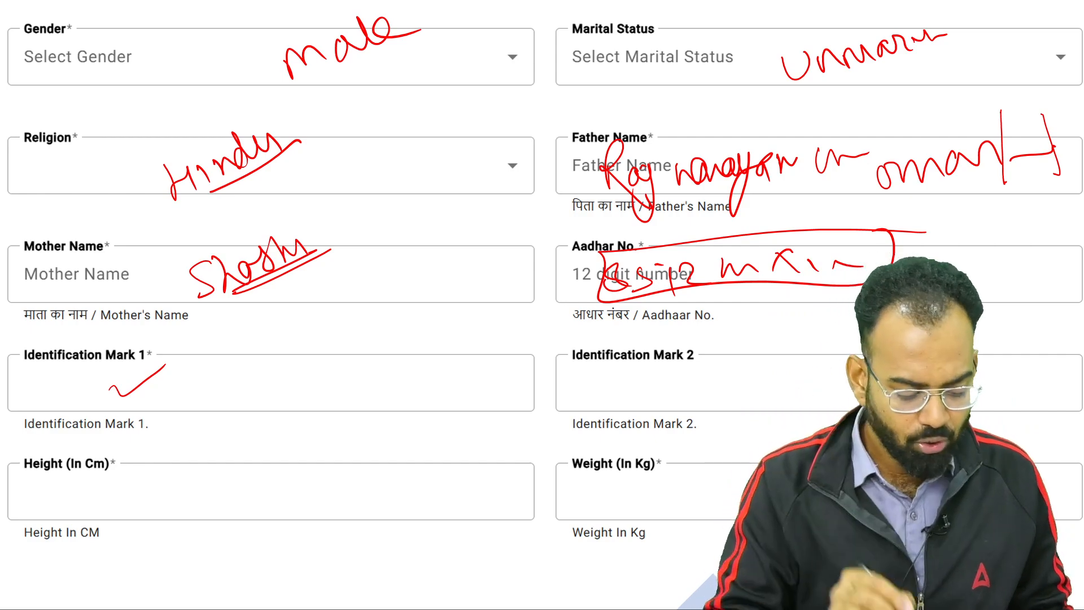
{"action": "left_click_drag", "start_coordinate": [185, 385], "coordinate": [251, 357]}
{"action": "left_click_drag", "start_coordinate": [679, 392], "coordinate": [755, 369]}
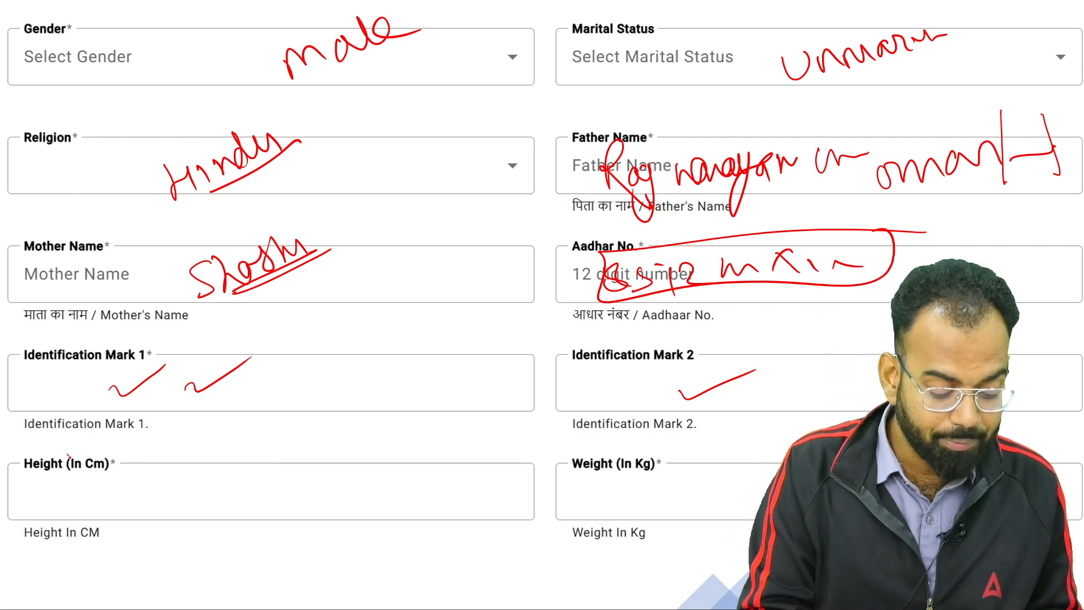
{"action": "left_click_drag", "start_coordinate": [68, 452], "coordinate": [23, 441]}
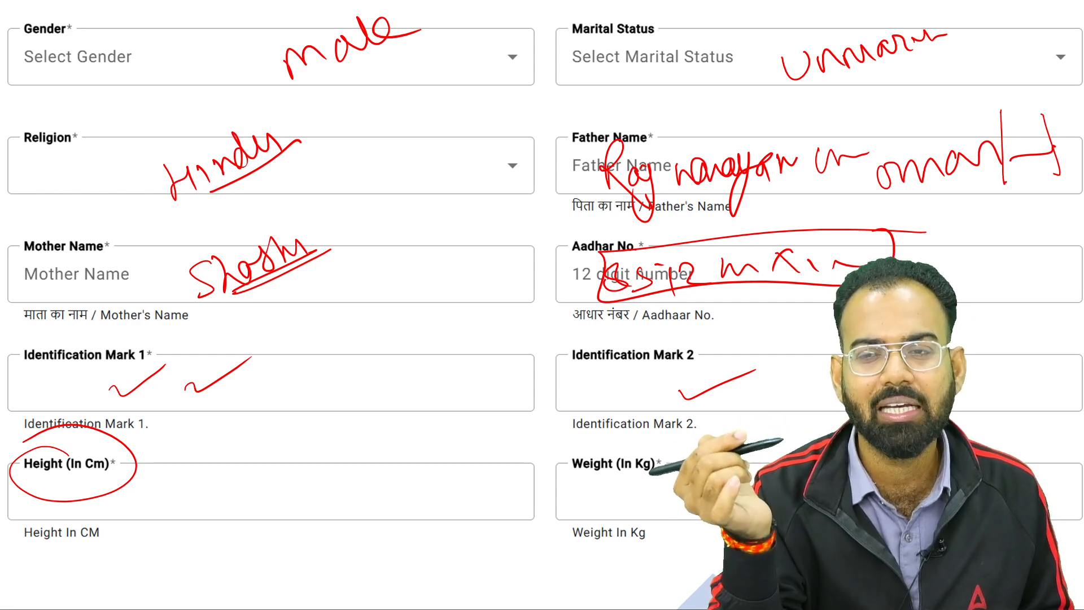
Write and circle a height of 175 CM in red ink
{"action": "left_click_drag", "start_coordinate": [285, 481], "coordinate": [284, 507]}
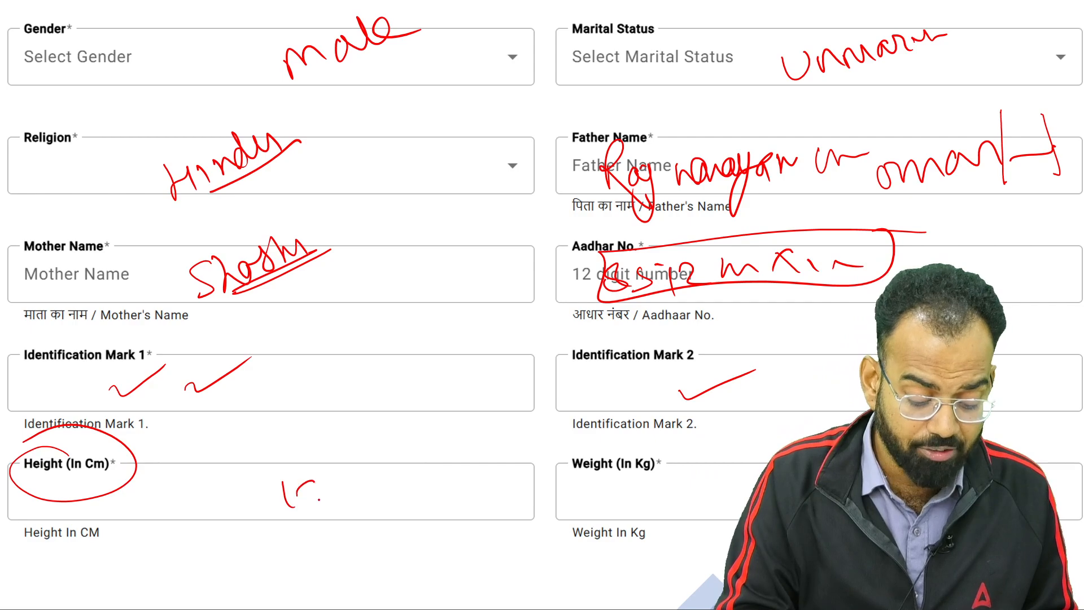
{"action": "left_click_drag", "start_coordinate": [348, 474], "coordinate": [330, 510]}
{"action": "left_click_drag", "start_coordinate": [367, 449], "coordinate": [271, 508]}
{"action": "left_click_drag", "start_coordinate": [327, 532], "coordinate": [402, 470]}
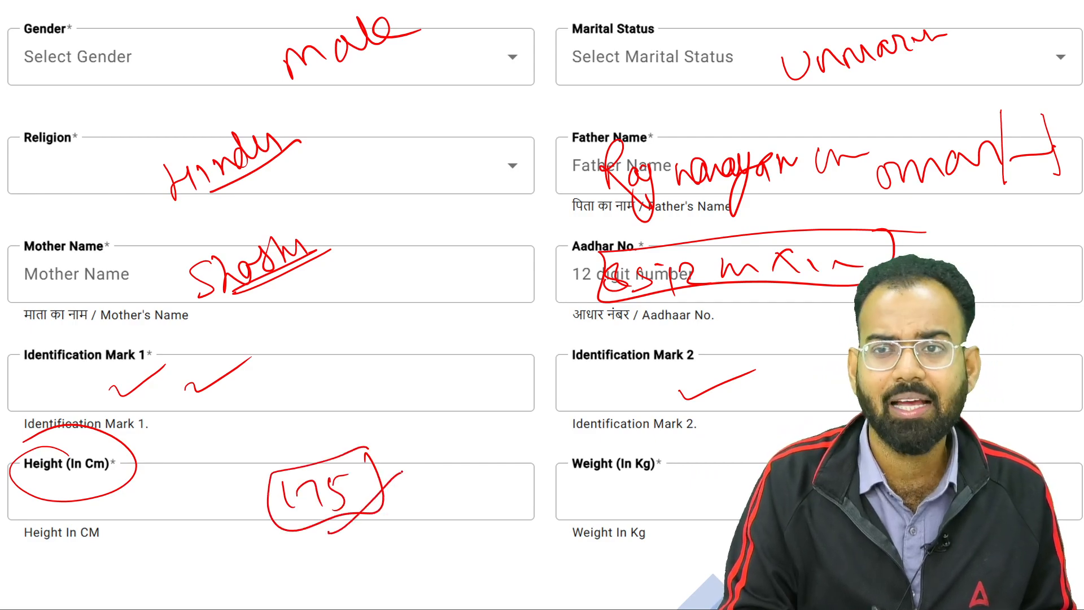
{"action": "mouse_move", "coordinate": [332, 446]}
{"action": "left_mouse_down"}
{"action": "mouse_move", "coordinate": [311, 444]}
{"action": "mouse_move", "coordinate": [382, 502]}
{"action": "mouse_move", "coordinate": [350, 449]}
{"action": "left_mouse_up"}
{"action": "left_click", "coordinate": [197, 491]}
{"action": "mouse_move", "coordinate": [181, 483]}
{"action": "left_mouse_down"}
{"action": "mouse_move", "coordinate": [188, 505]}
{"action": "mouse_move", "coordinate": [227, 490]}
{"action": "left_mouse_up"}
{"action": "mouse_move", "coordinate": [222, 451]}
{"action": "left_mouse_down"}
{"action": "mouse_move", "coordinate": [166, 528]}
{"action": "mouse_move", "coordinate": [227, 449]}
{"action": "left_mouse_up"}
{"action": "left_click_drag", "start_coordinate": [208, 526], "coordinate": [263, 468]}
{"action": "left_click_drag", "start_coordinate": [225, 528], "coordinate": [282, 466]}
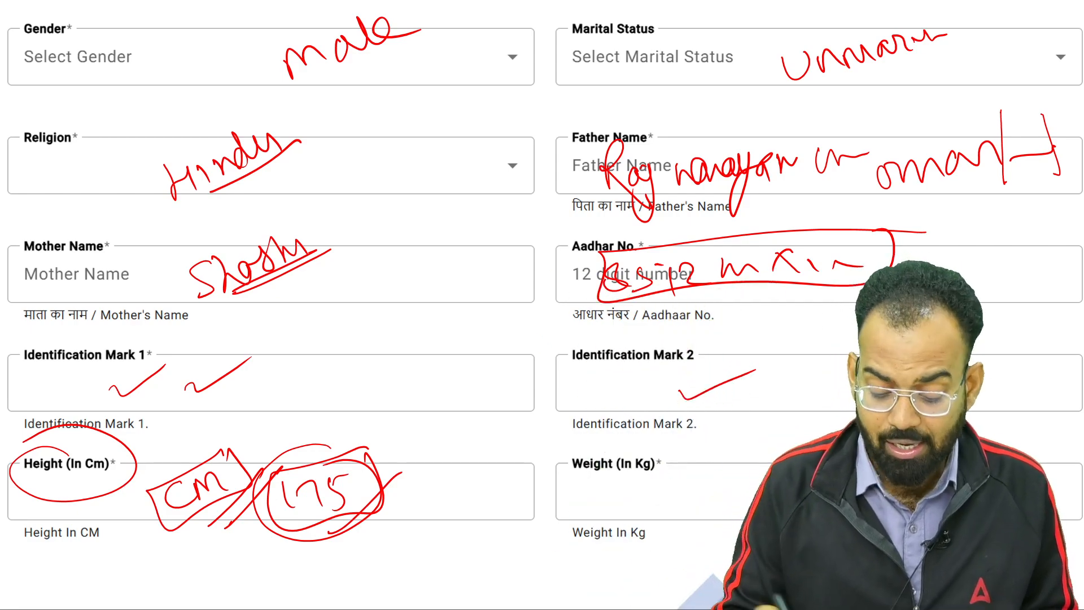
Mark Weight as 60+ kg, then advance to the Aadhaar and birth-proof upload slide
{"action": "mouse_move", "coordinate": [625, 446]}
{"action": "left_mouse_down"}
{"action": "mouse_move", "coordinate": [584, 451]}
{"action": "mouse_move", "coordinate": [627, 449]}
{"action": "left_mouse_up"}
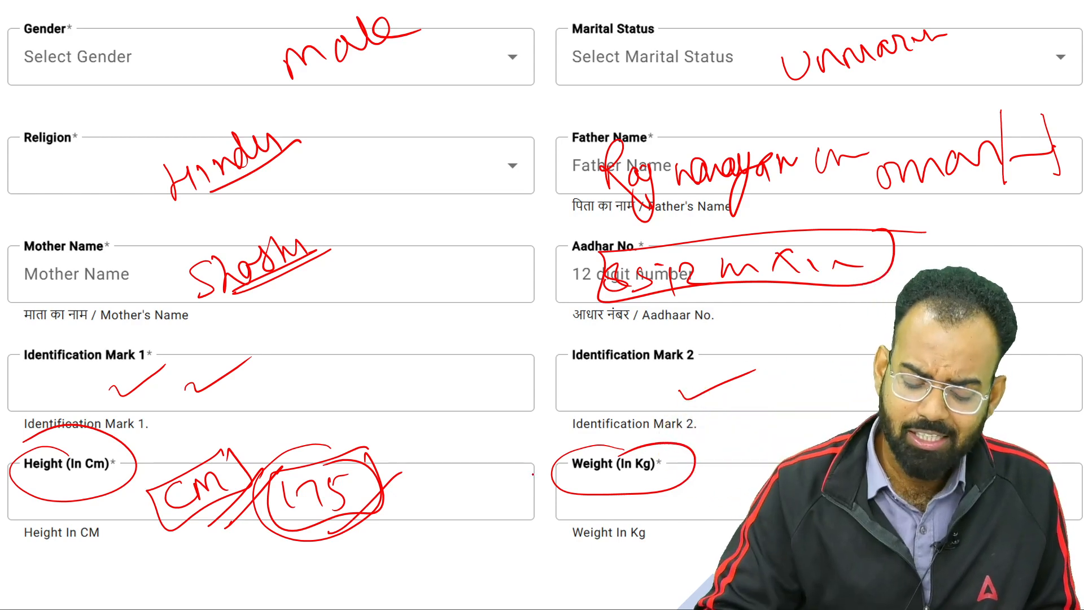
{"action": "left_click_drag", "start_coordinate": [531, 480], "coordinate": [603, 447]}
{"action": "mouse_move", "coordinate": [702, 481]}
{"action": "left_mouse_down"}
{"action": "mouse_move", "coordinate": [692, 503]}
{"action": "mouse_move", "coordinate": [743, 491]}
{"action": "left_mouse_up"}
{"action": "left_click_drag", "start_coordinate": [736, 483], "coordinate": [738, 502]}
{"action": "mouse_move", "coordinate": [707, 466]}
{"action": "left_mouse_down"}
{"action": "mouse_move", "coordinate": [673, 489]}
{"action": "mouse_move", "coordinate": [724, 465]}
{"action": "left_mouse_up"}
{"action": "left_click_drag", "start_coordinate": [695, 517], "coordinate": [762, 497]}
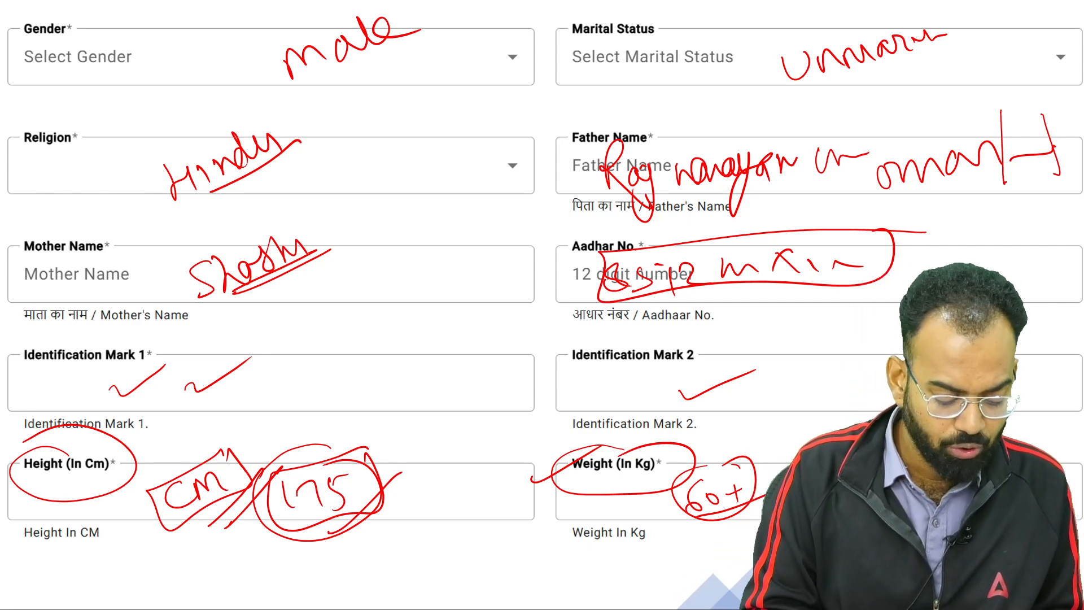
{"action": "left_click", "coordinate": [53, 601]}
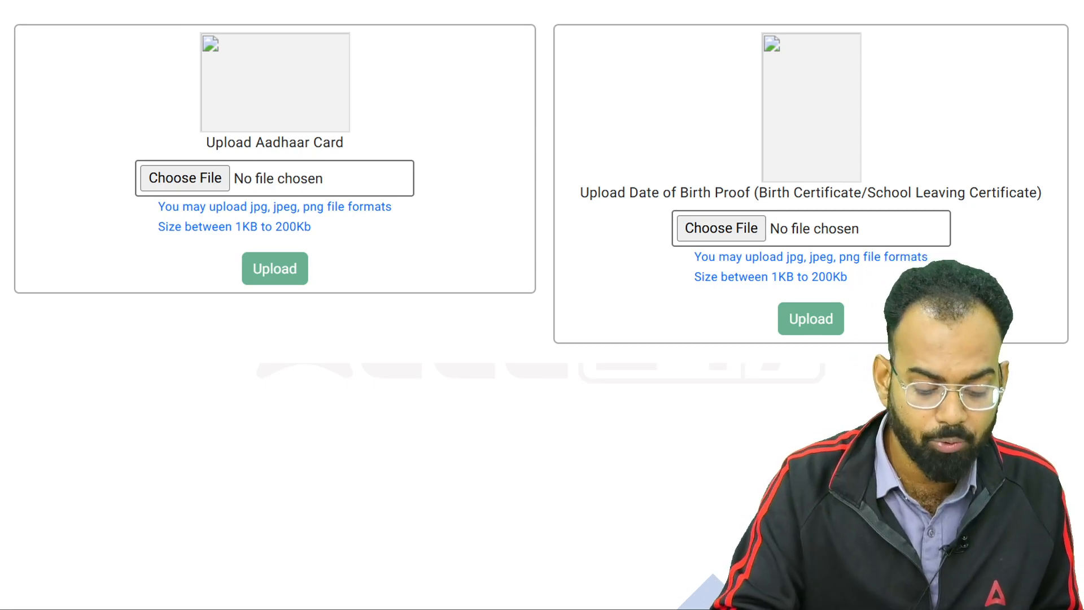
Write आधार under the Aadhaar upload box, circle its 1KB–200Kb limit and tick the placeholder
{"action": "mouse_move", "coordinate": [336, 310]}
{"action": "left_mouse_down"}
{"action": "mouse_move", "coordinate": [356, 325]}
{"action": "mouse_move", "coordinate": [392, 282]}
{"action": "mouse_move", "coordinate": [441, 285]}
{"action": "left_mouse_up"}
{"action": "left_click_drag", "start_coordinate": [391, 263], "coordinate": [422, 254]}
{"action": "left_click_drag", "start_coordinate": [370, 359], "coordinate": [444, 301]}
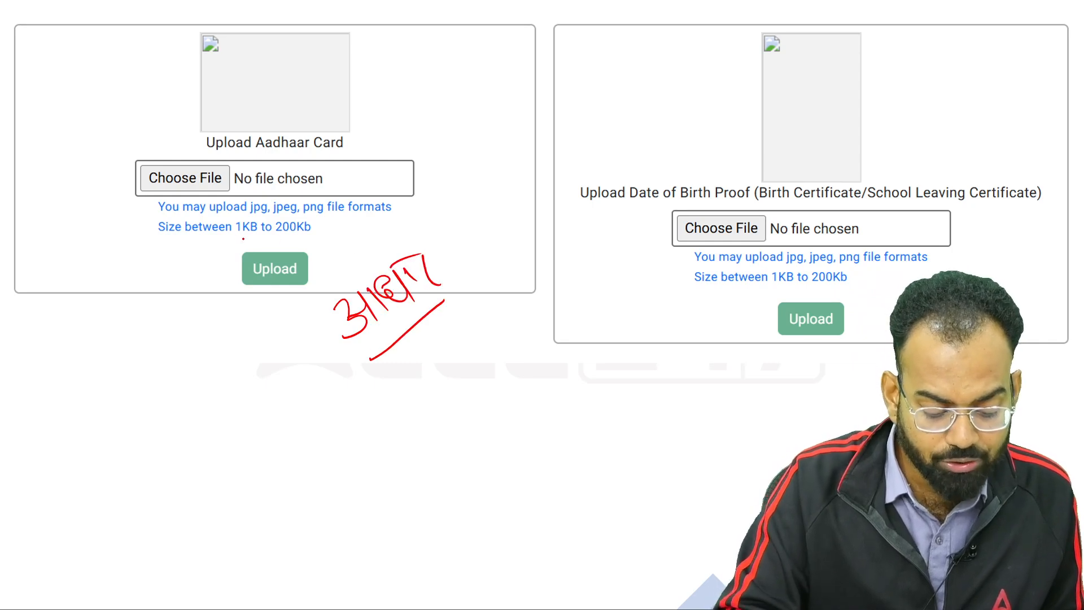
{"action": "mouse_move", "coordinate": [210, 240]}
{"action": "left_mouse_down"}
{"action": "mouse_move", "coordinate": [285, 238]}
{"action": "mouse_move", "coordinate": [309, 214]}
{"action": "mouse_move", "coordinate": [236, 240]}
{"action": "left_mouse_up"}
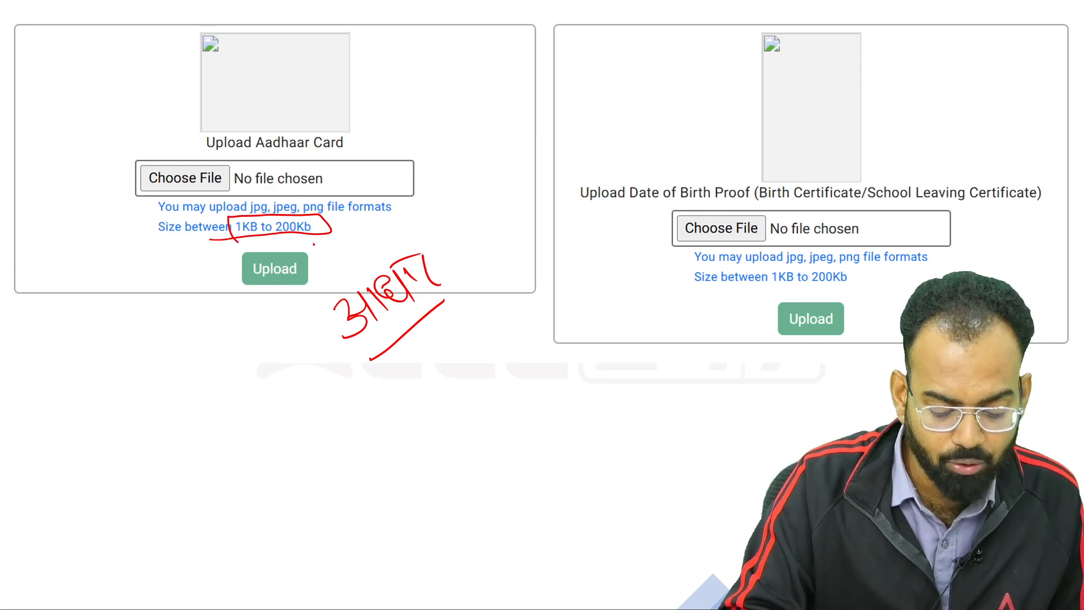
{"action": "left_click_drag", "start_coordinate": [314, 244], "coordinate": [345, 232]}
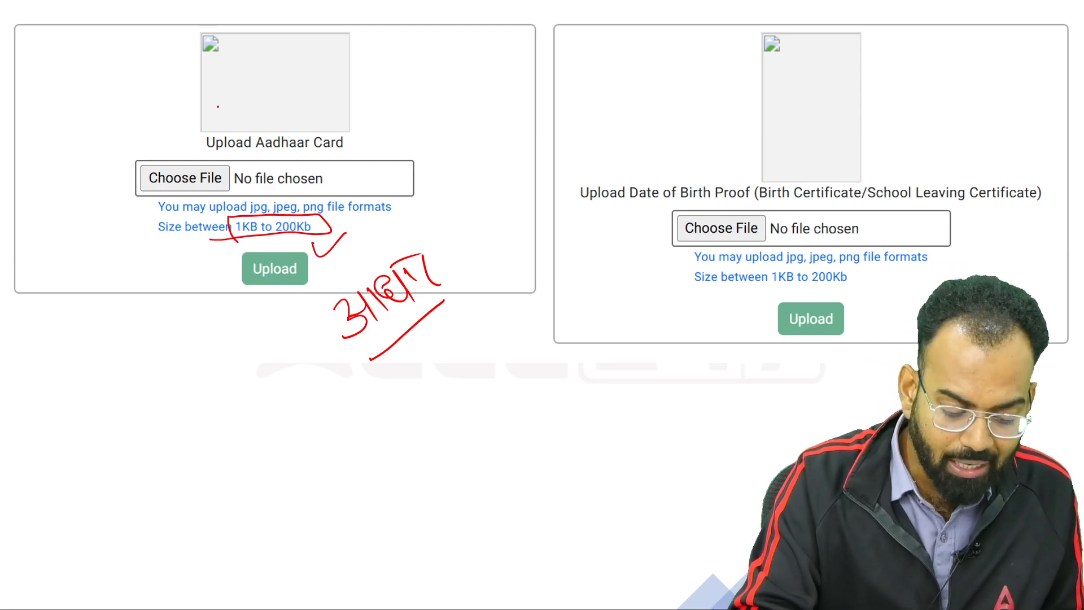
{"action": "left_click_drag", "start_coordinate": [217, 106], "coordinate": [264, 73]}
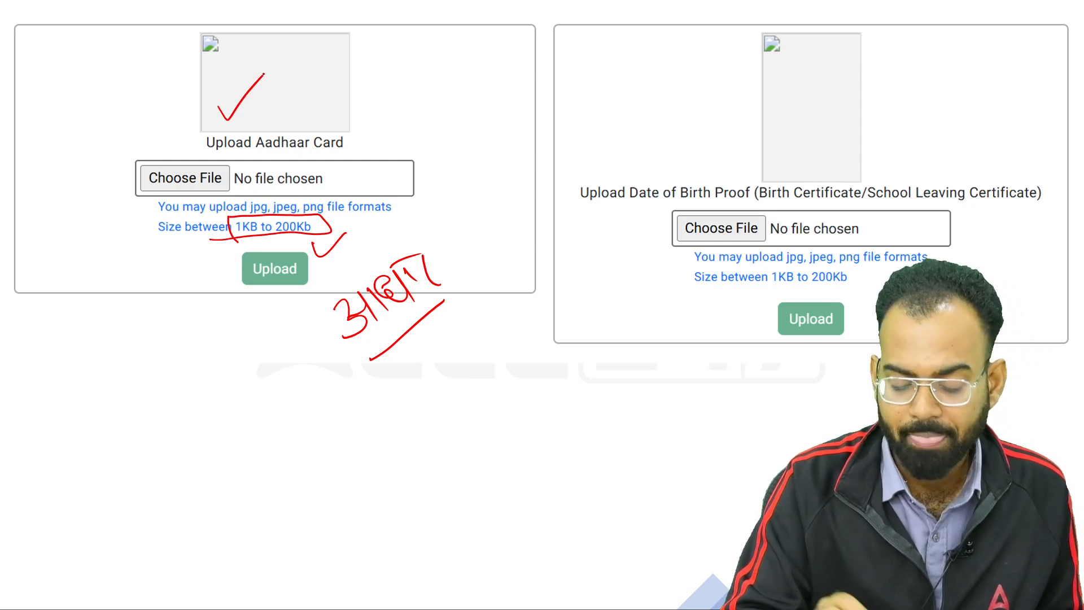
Circle the Date of Birth Proof title and write an underlined '10th marksheet' beneath it
{"action": "mouse_move", "coordinate": [576, 208]}
{"action": "left_mouse_down"}
{"action": "mouse_move", "coordinate": [753, 198]}
{"action": "mouse_move", "coordinate": [734, 174]}
{"action": "left_mouse_up"}
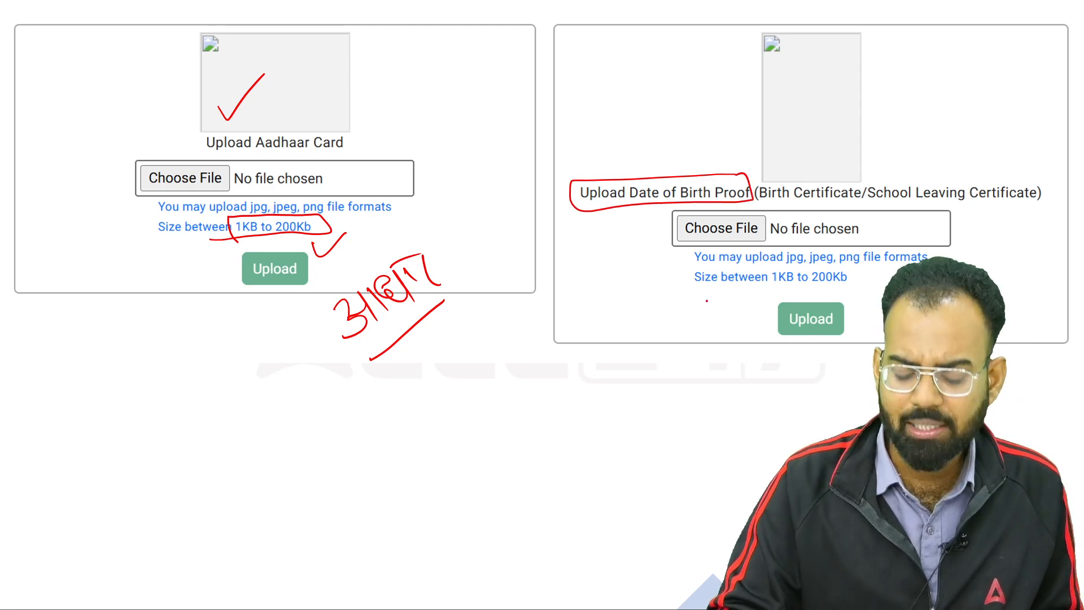
{"action": "mouse_move", "coordinate": [681, 309]}
{"action": "left_mouse_down"}
{"action": "mouse_move", "coordinate": [673, 344]}
{"action": "mouse_move", "coordinate": [691, 309]}
{"action": "left_mouse_up"}
{"action": "mouse_move", "coordinate": [713, 286]}
{"action": "left_mouse_down"}
{"action": "mouse_move", "coordinate": [709, 316]}
{"action": "mouse_move", "coordinate": [741, 311]}
{"action": "left_mouse_up"}
{"action": "left_click_drag", "start_coordinate": [657, 356], "coordinate": [750, 310]}
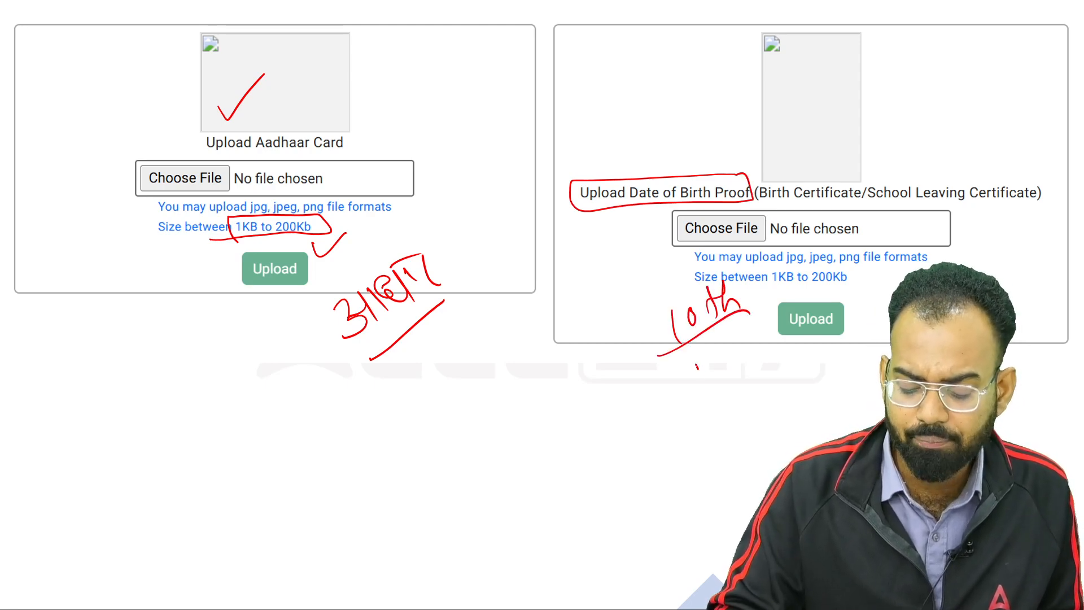
{"action": "mouse_move", "coordinate": [696, 366]}
{"action": "left_mouse_down"}
{"action": "mouse_move", "coordinate": [802, 309]}
{"action": "mouse_move", "coordinate": [832, 309]}
{"action": "left_mouse_up"}
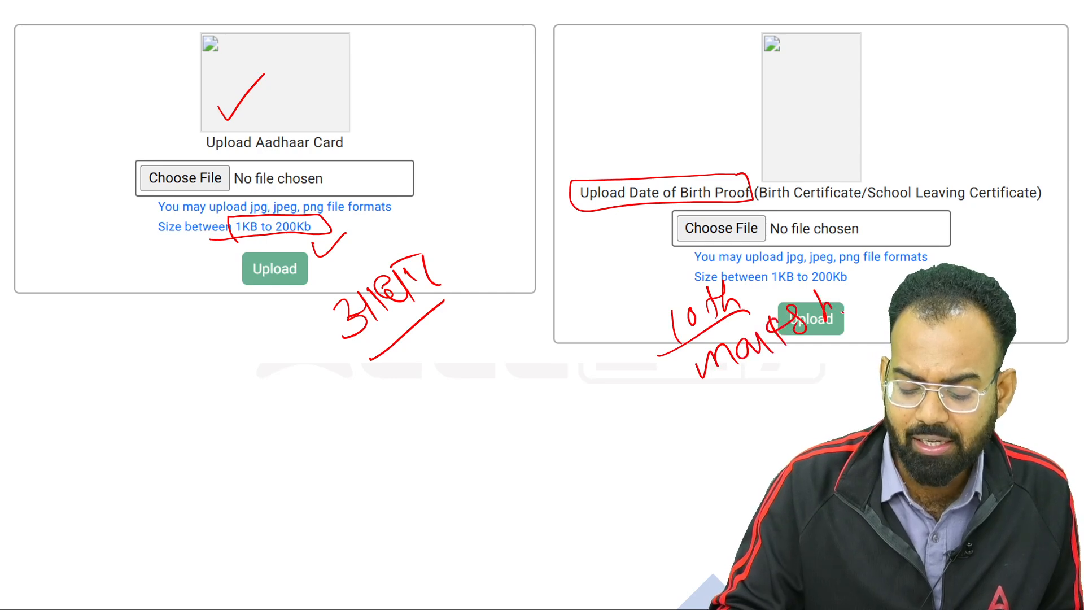
{"action": "left_click_drag", "start_coordinate": [882, 270], "coordinate": [867, 305]}
{"action": "left_click_drag", "start_coordinate": [898, 279], "coordinate": [688, 412]}
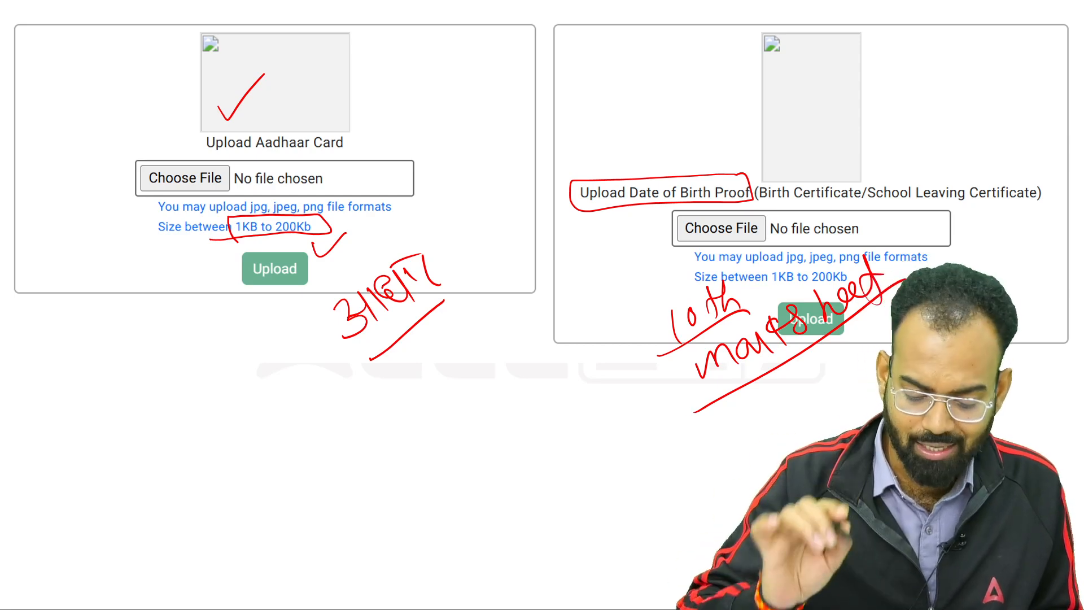
Mark the birth-proof 1KB–200Kb limit and tick School Leaving Certificate and Birth Certificate
{"action": "mouse_move", "coordinate": [832, 267]}
{"action": "left_mouse_down"}
{"action": "mouse_move", "coordinate": [757, 267]}
{"action": "mouse_move", "coordinate": [856, 287]}
{"action": "left_mouse_up"}
{"action": "mouse_move", "coordinate": [767, 286]}
{"action": "left_mouse_down"}
{"action": "mouse_move", "coordinate": [836, 287]}
{"action": "mouse_move", "coordinate": [794, 290]}
{"action": "left_mouse_up"}
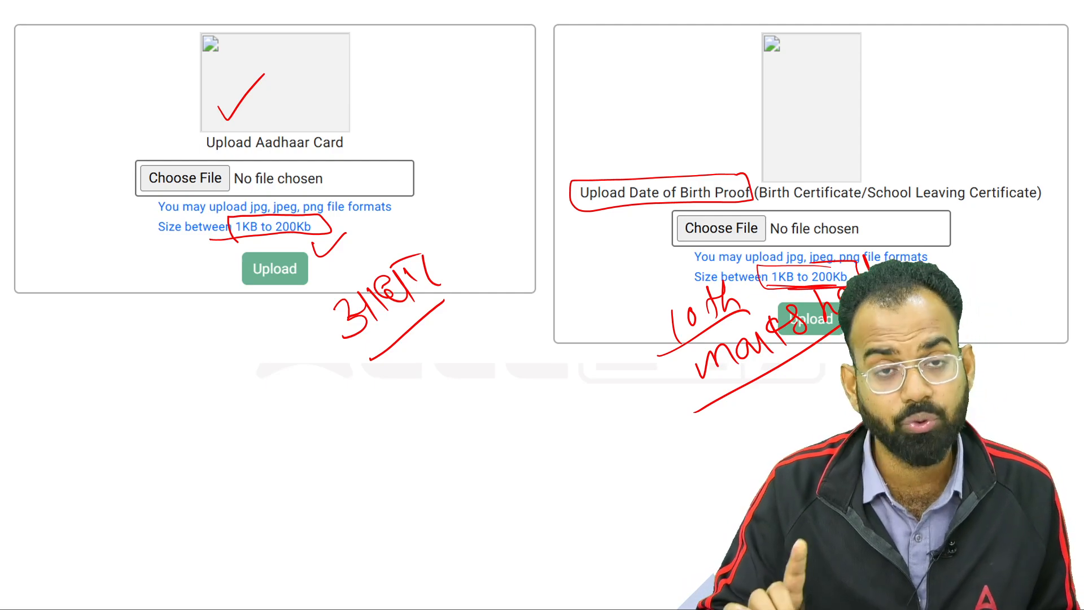
{"action": "left_click_drag", "start_coordinate": [946, 172], "coordinate": [1004, 156]}
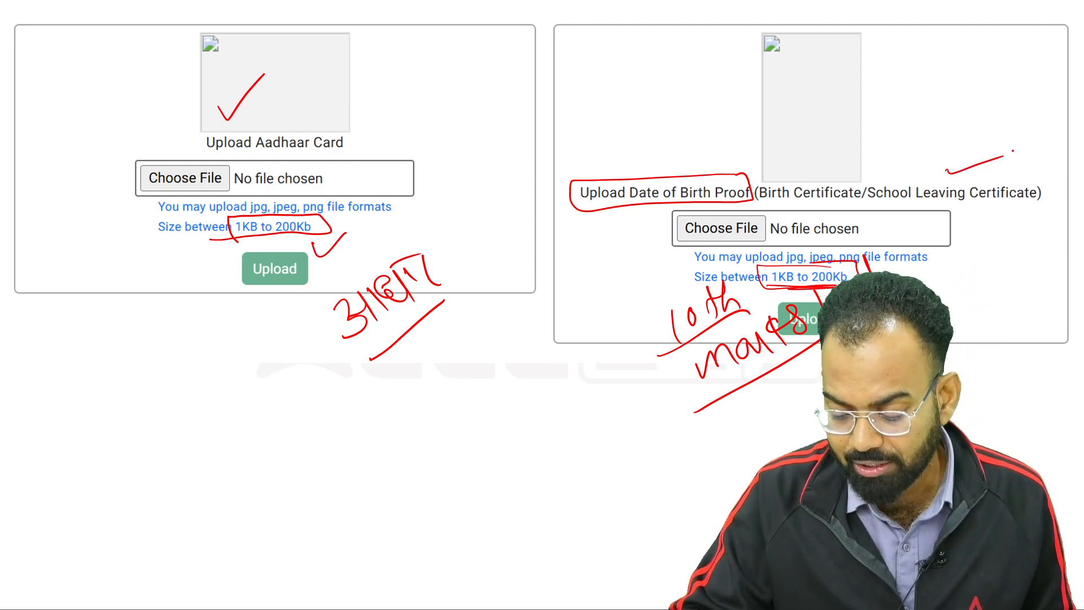
{"action": "left_click_drag", "start_coordinate": [817, 207], "coordinate": [883, 170]}
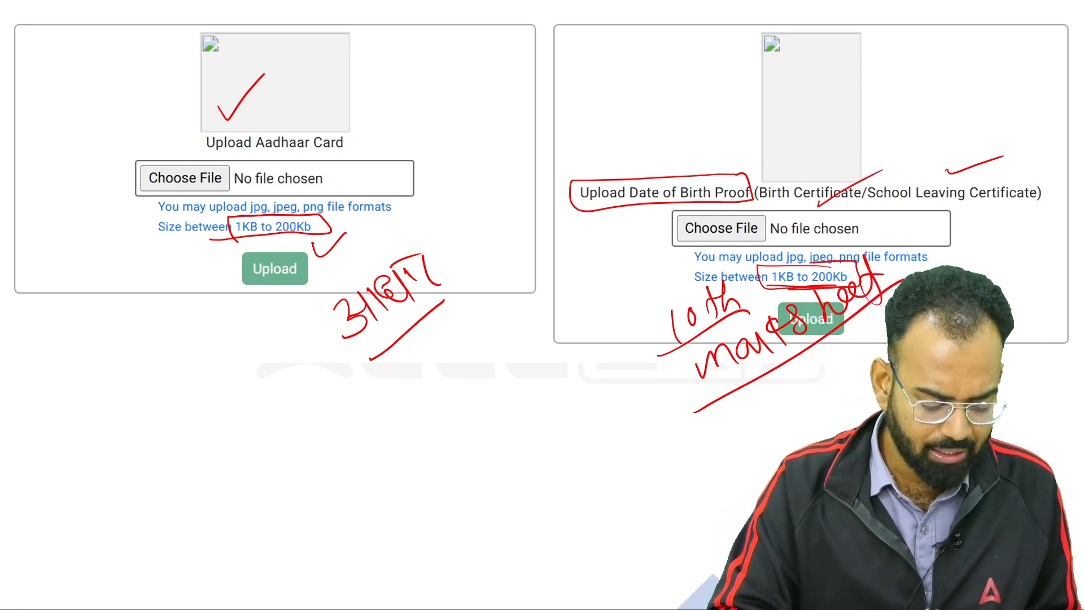
{"action": "left_click", "coordinate": [49, 599]}
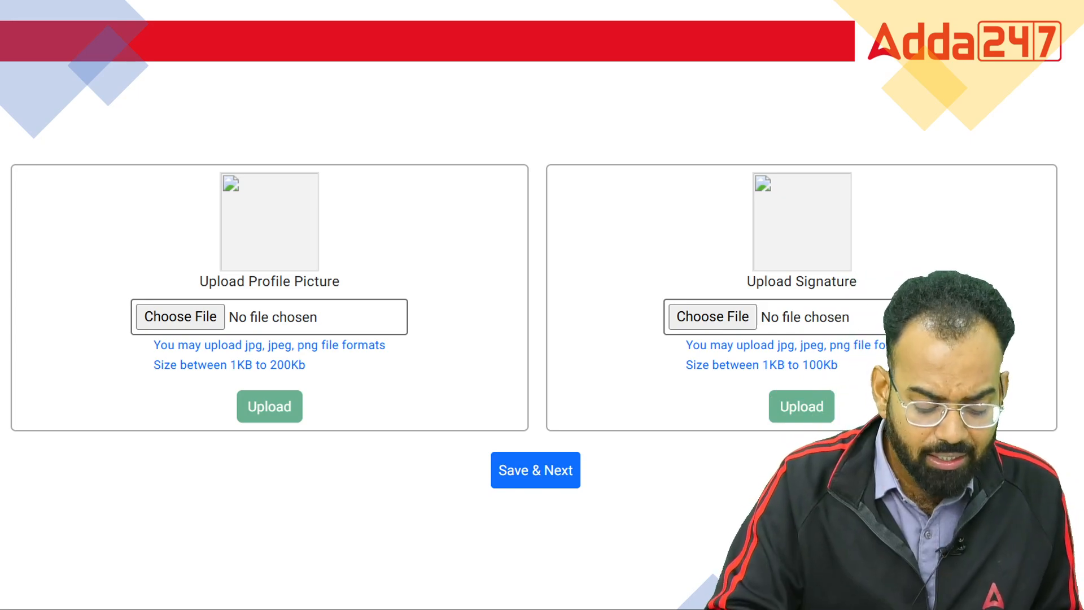
Mark the profile picture 1KB–200Kb limit and the signature 1KB–100Kb limit in red
{"action": "left_click", "coordinate": [326, 374]}
{"action": "mouse_move", "coordinate": [243, 379]}
{"action": "left_mouse_down"}
{"action": "mouse_move", "coordinate": [321, 378]}
{"action": "mouse_move", "coordinate": [269, 355]}
{"action": "mouse_move", "coordinate": [248, 382]}
{"action": "left_mouse_up"}
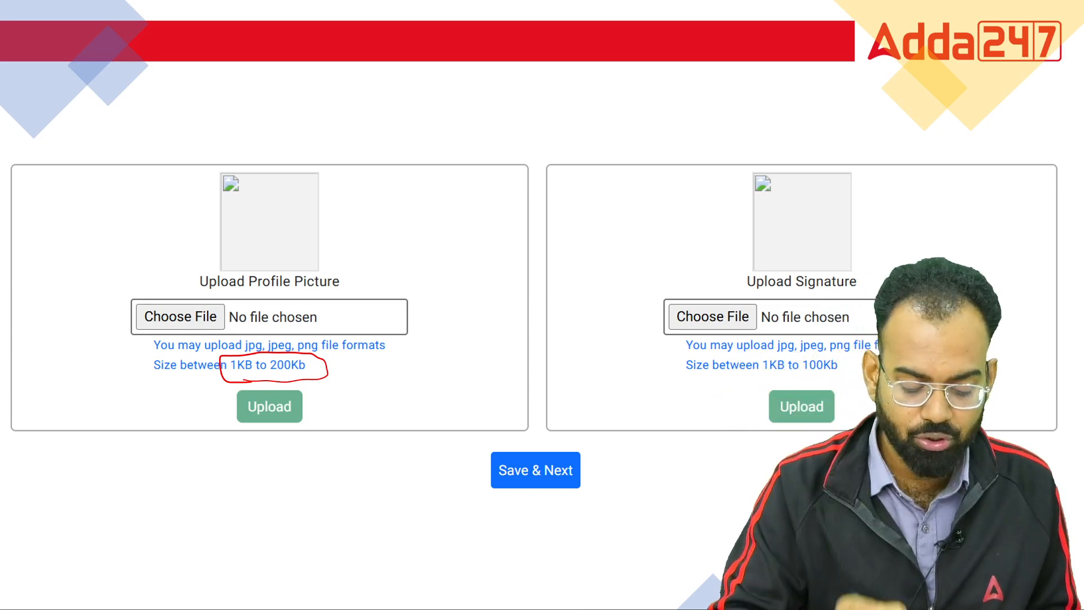
{"action": "left_click_drag", "start_coordinate": [324, 389], "coordinate": [381, 357]}
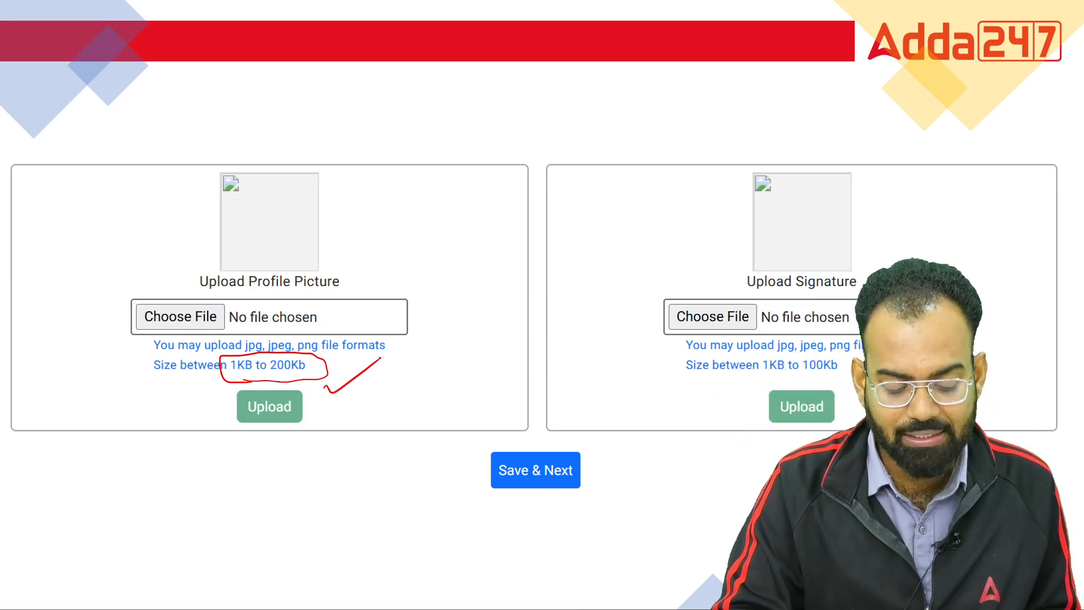
{"action": "left_click_drag", "start_coordinate": [697, 397], "coordinate": [758, 365]}
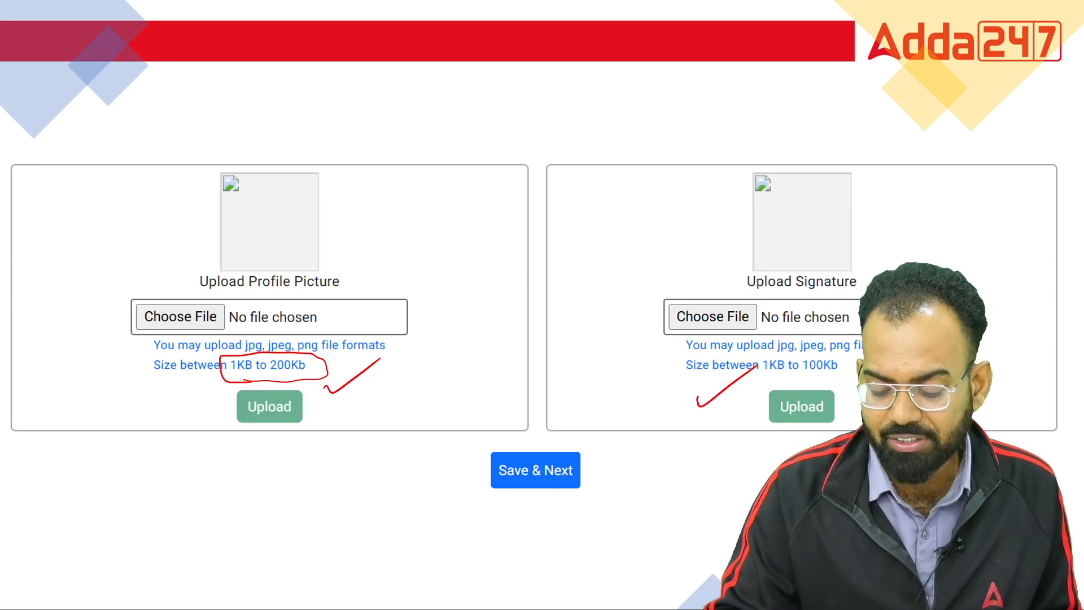
Sketch a sample signature beside the signature box and circle and tick Save & Next
{"action": "mouse_move", "coordinate": [1012, 341]}
{"action": "left_mouse_down"}
{"action": "mouse_move", "coordinate": [1044, 338]}
{"action": "mouse_move", "coordinate": [998, 319]}
{"action": "left_mouse_up"}
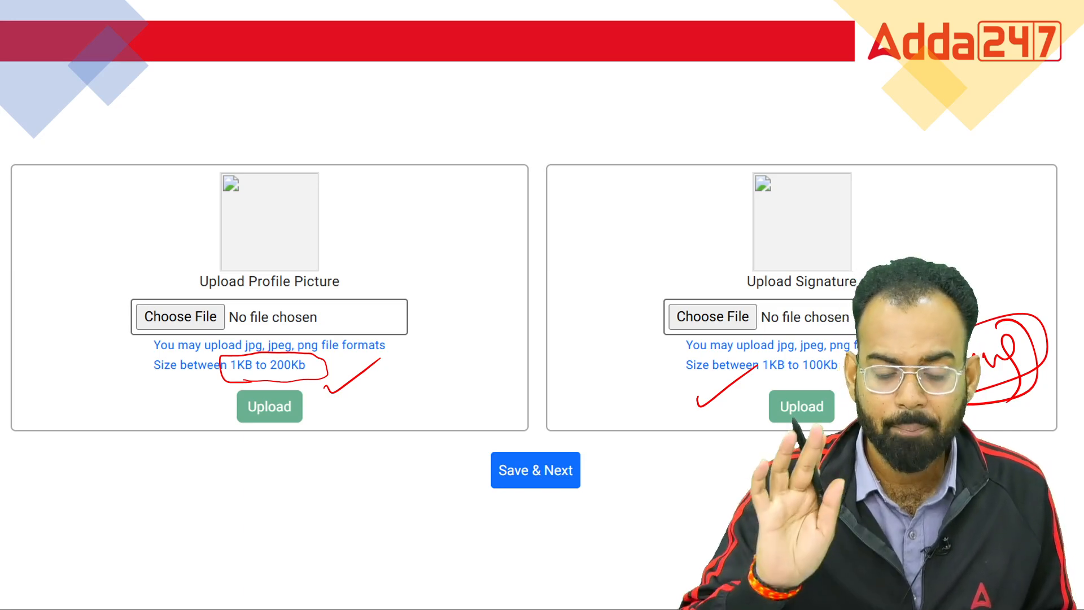
{"action": "mouse_move", "coordinate": [552, 450]}
{"action": "left_mouse_down"}
{"action": "mouse_move", "coordinate": [498, 456]}
{"action": "mouse_move", "coordinate": [534, 438]}
{"action": "left_mouse_up"}
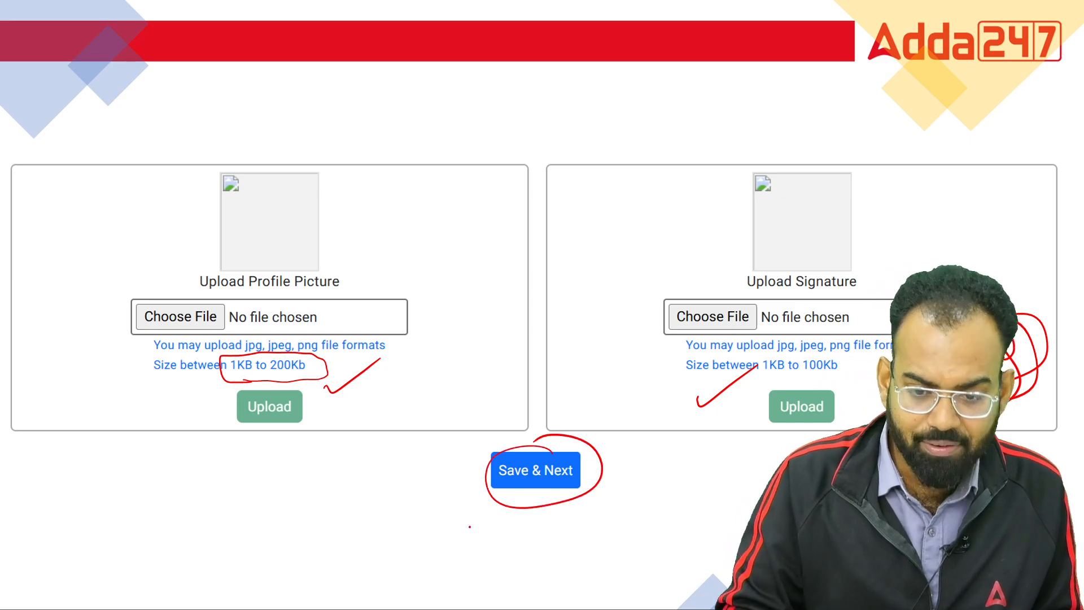
{"action": "left_click_drag", "start_coordinate": [470, 526], "coordinate": [609, 455]}
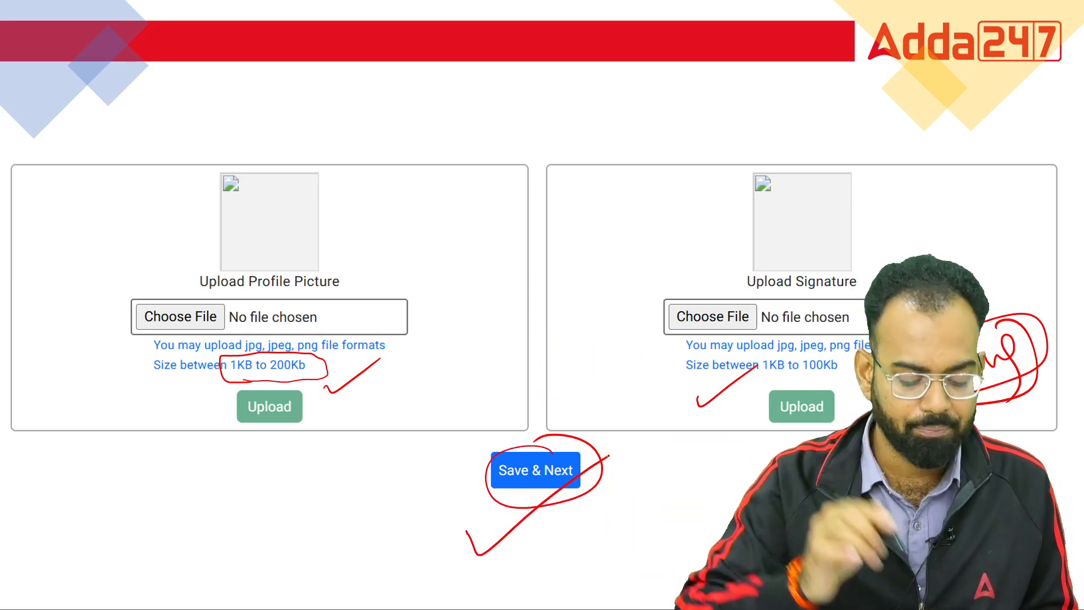
{"action": "left_click", "coordinate": [57, 594]}
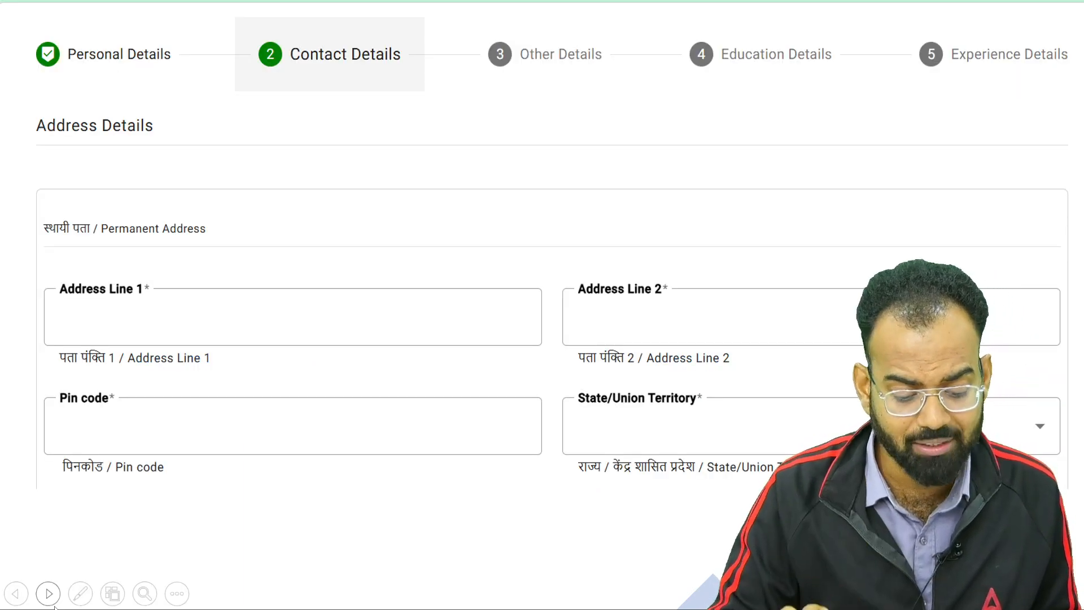
Switch to red ink and circle and tick the Contact Details stage
{"action": "left_click", "coordinate": [80, 593]}
{"action": "mouse_move", "coordinate": [268, 38]}
{"action": "left_mouse_down"}
{"action": "mouse_move", "coordinate": [257, 77]}
{"action": "mouse_move", "coordinate": [418, 63]}
{"action": "mouse_move", "coordinate": [252, 44]}
{"action": "left_mouse_up"}
{"action": "left_click_drag", "start_coordinate": [320, 104], "coordinate": [398, 57]}
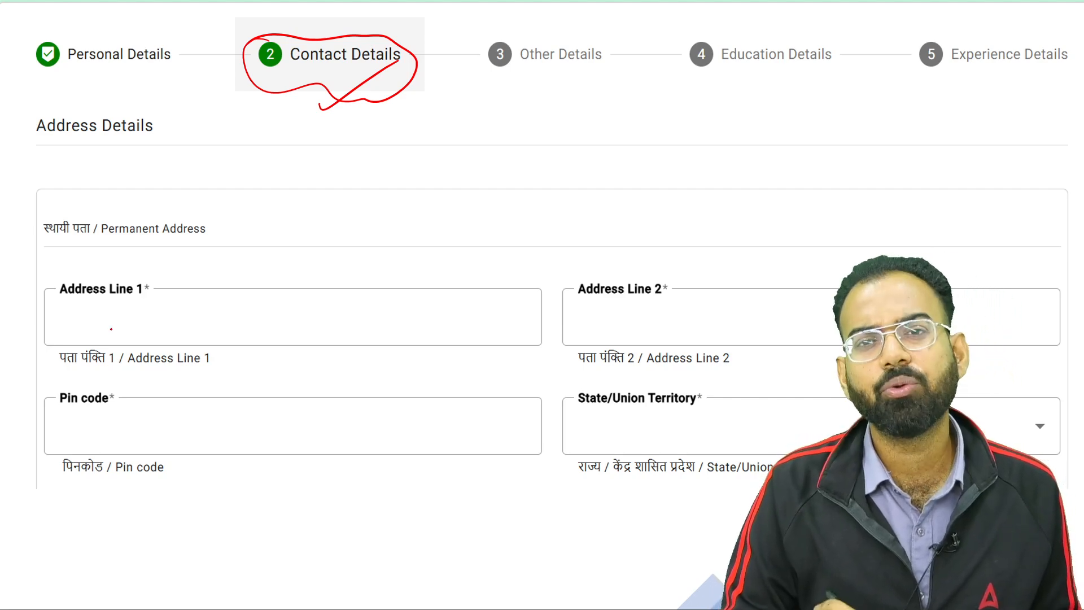
Handwrite a sample village in Address Line 1 and a sample post office in Address Line 2
{"action": "left_click_drag", "start_coordinate": [167, 307], "coordinate": [187, 302]}
{"action": "mouse_move", "coordinate": [203, 310]}
{"action": "left_mouse_down"}
{"action": "mouse_move", "coordinate": [199, 338]}
{"action": "mouse_move", "coordinate": [219, 323]}
{"action": "left_mouse_up"}
{"action": "mouse_move", "coordinate": [220, 292]}
{"action": "left_mouse_down"}
{"action": "mouse_move", "coordinate": [232, 323]}
{"action": "mouse_move", "coordinate": [239, 275]}
{"action": "left_mouse_up"}
{"action": "left_click_drag", "start_coordinate": [239, 276], "coordinate": [264, 342]}
{"action": "left_click_drag", "start_coordinate": [290, 281], "coordinate": [299, 329]}
{"action": "mouse_move", "coordinate": [291, 282]}
{"action": "left_mouse_down"}
{"action": "mouse_move", "coordinate": [322, 288]}
{"action": "mouse_move", "coordinate": [341, 277]}
{"action": "left_mouse_up"}
{"action": "left_click_drag", "start_coordinate": [642, 314], "coordinate": [640, 346]}
{"action": "mouse_move", "coordinate": [634, 338]}
{"action": "left_mouse_down"}
{"action": "mouse_move", "coordinate": [637, 326]}
{"action": "mouse_move", "coordinate": [662, 326]}
{"action": "left_mouse_up"}
{"action": "mouse_move", "coordinate": [677, 301]}
{"action": "left_mouse_down"}
{"action": "mouse_move", "coordinate": [672, 323]}
{"action": "mouse_move", "coordinate": [695, 317]}
{"action": "left_mouse_up"}
{"action": "left_click_drag", "start_coordinate": [690, 311], "coordinate": [707, 306]}
{"action": "mouse_move", "coordinate": [762, 286]}
{"action": "left_mouse_down"}
{"action": "mouse_move", "coordinate": [759, 311]}
{"action": "mouse_move", "coordinate": [831, 293]}
{"action": "left_mouse_up"}
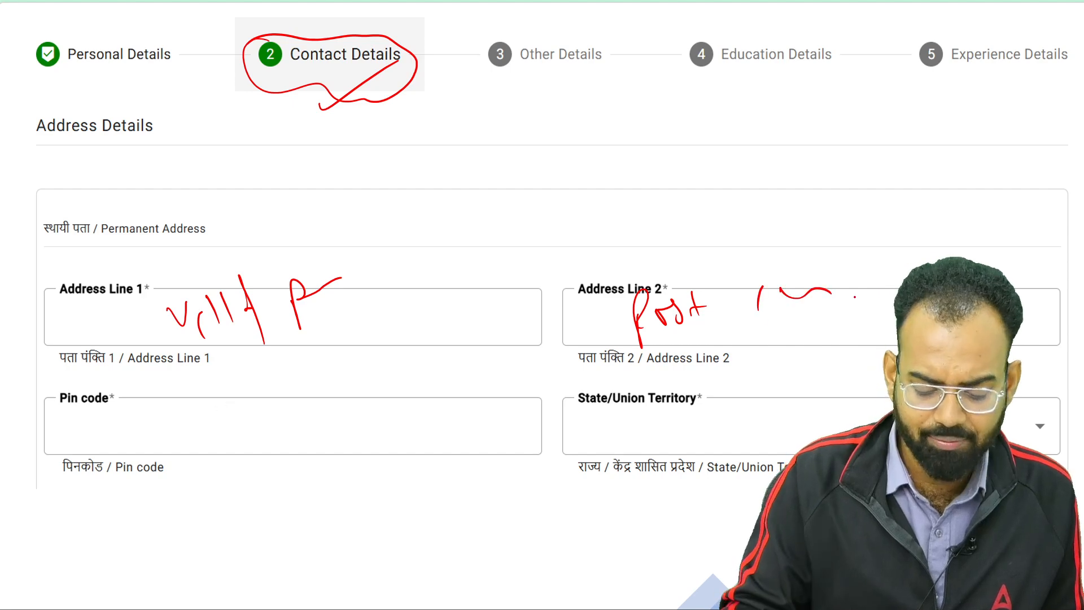
Handwrite and underline a sample pin code in the Pin code field
{"action": "left_click_drag", "start_coordinate": [116, 423], "coordinate": [151, 438]}
{"action": "left_click_drag", "start_coordinate": [165, 423], "coordinate": [225, 398]}
{"action": "left_click", "coordinate": [220, 448]}
{"action": "mouse_move", "coordinate": [190, 437]}
{"action": "left_mouse_down"}
{"action": "mouse_move", "coordinate": [238, 408]}
{"action": "mouse_move", "coordinate": [280, 433]}
{"action": "left_mouse_up"}
{"action": "left_click_drag", "start_coordinate": [282, 421], "coordinate": [315, 417]}
{"action": "left_click_drag", "start_coordinate": [320, 402], "coordinate": [326, 410]}
{"action": "left_click", "coordinate": [339, 412]}
{"action": "mouse_move", "coordinate": [330, 395]}
{"action": "left_mouse_down"}
{"action": "mouse_move", "coordinate": [334, 407]}
{"action": "mouse_move", "coordinate": [345, 399]}
{"action": "left_mouse_up"}
{"action": "left_click_drag", "start_coordinate": [284, 444], "coordinate": [373, 391]}
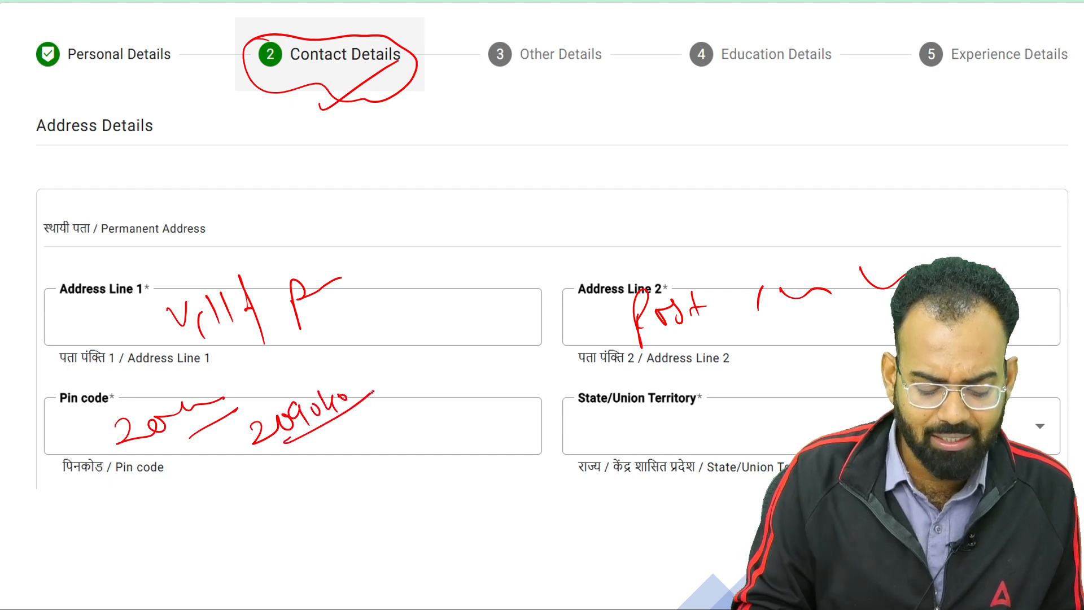
Tick the State/Union Territory label, write and circle Uttar Pradesh, and tick the Pin code hint
{"action": "mouse_move", "coordinate": [551, 403]}
{"action": "left_mouse_down"}
{"action": "mouse_move", "coordinate": [610, 384]}
{"action": "mouse_move", "coordinate": [671, 411]}
{"action": "mouse_move", "coordinate": [649, 383]}
{"action": "mouse_move", "coordinate": [572, 412]}
{"action": "mouse_move", "coordinate": [709, 433]}
{"action": "mouse_move", "coordinate": [740, 463]}
{"action": "left_mouse_up"}
{"action": "left_click_drag", "start_coordinate": [737, 422], "coordinate": [741, 433]}
{"action": "left_click_drag", "start_coordinate": [759, 434], "coordinate": [786, 417]}
{"action": "left_click", "coordinate": [779, 430]}
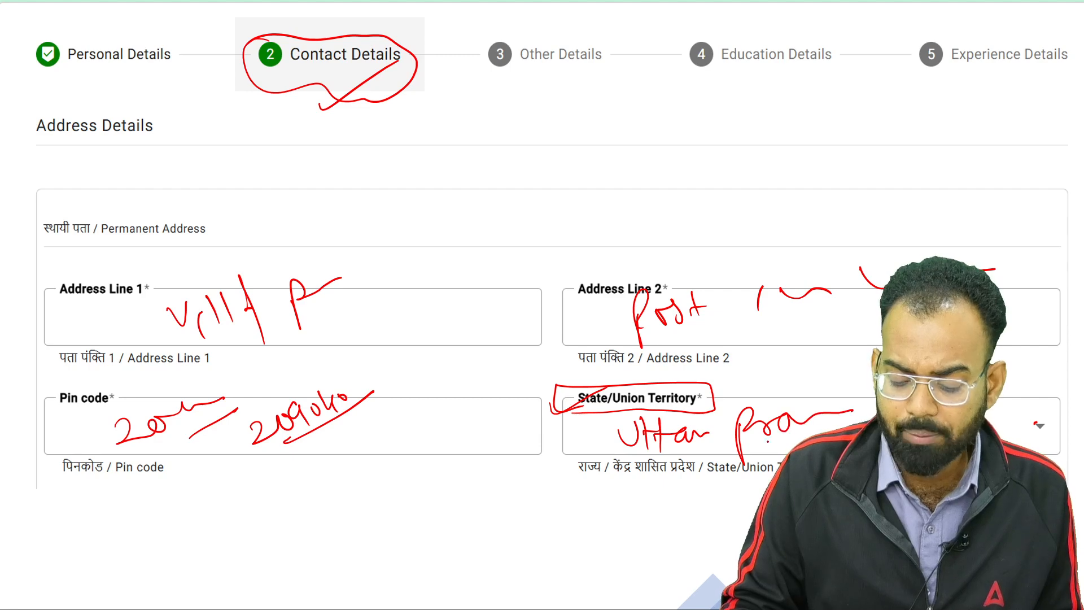
{"action": "mouse_move", "coordinate": [712, 435]}
{"action": "left_mouse_down"}
{"action": "mouse_move", "coordinate": [858, 402]}
{"action": "mouse_move", "coordinate": [729, 469]}
{"action": "mouse_move", "coordinate": [695, 445]}
{"action": "left_mouse_up"}
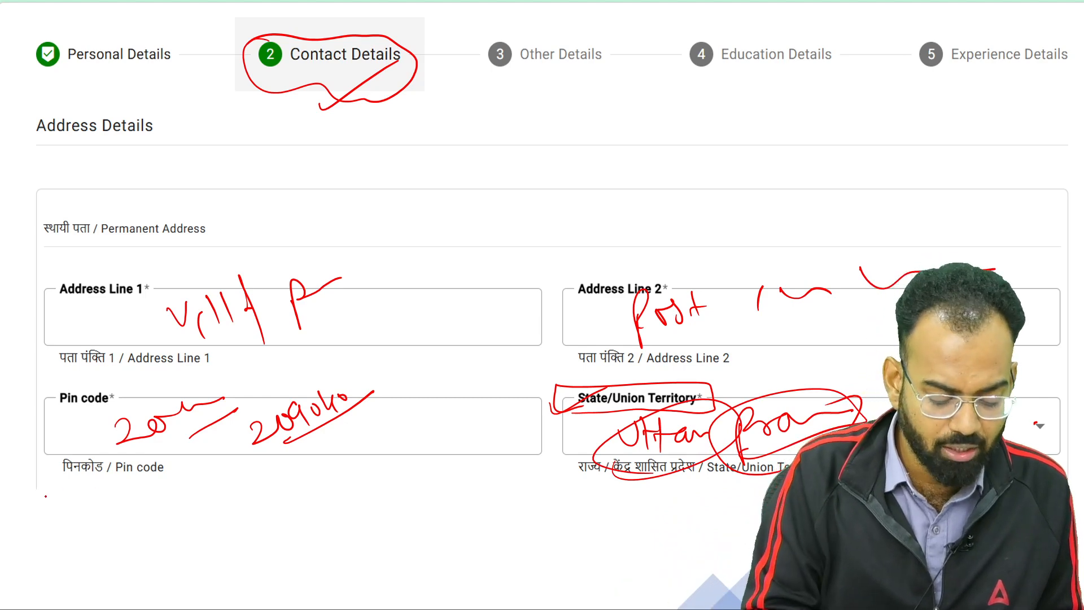
{"action": "left_click_drag", "start_coordinate": [45, 497], "coordinate": [113, 459]}
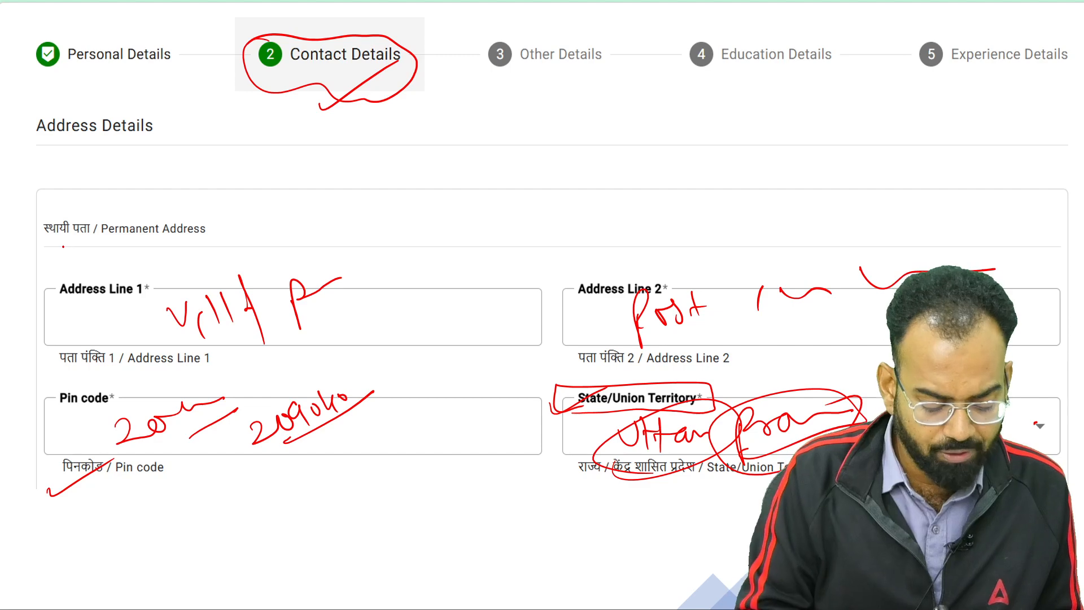
{"action": "left_click", "coordinate": [50, 595]}
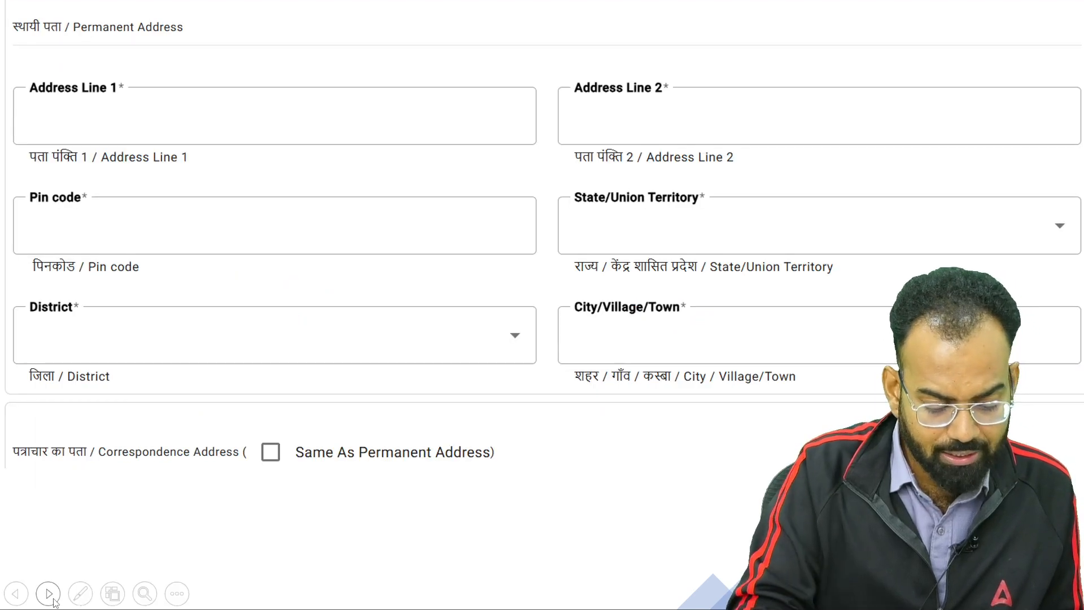
Tick Address Lines 1 and 2, Pin code, State, District, City and Same As Permanent Address
{"action": "left_click_drag", "start_coordinate": [109, 126], "coordinate": [162, 98]}
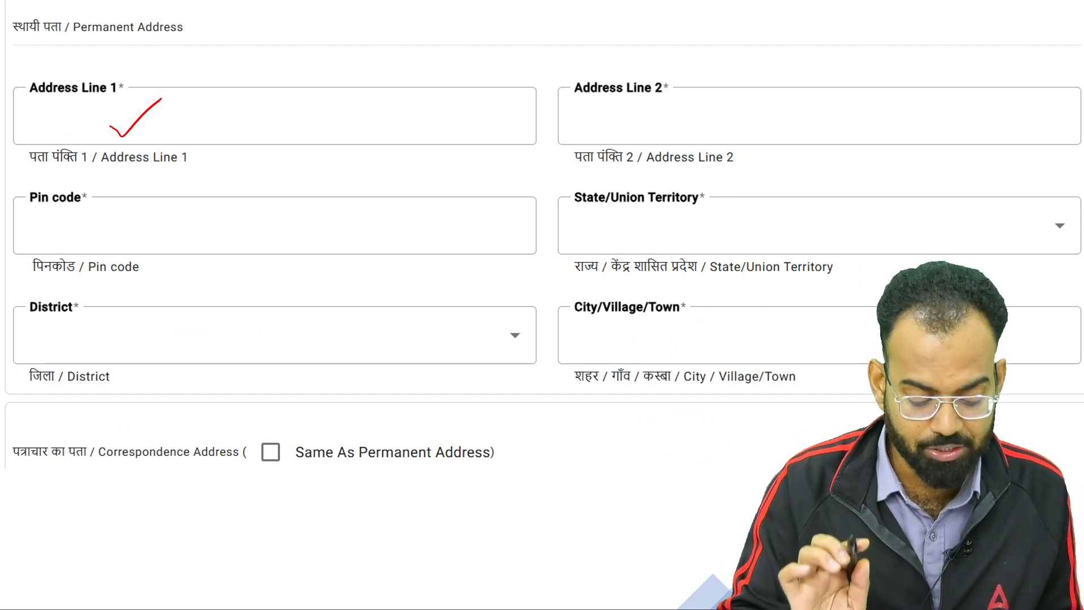
{"action": "left_click_drag", "start_coordinate": [249, 449], "coordinate": [308, 427]}
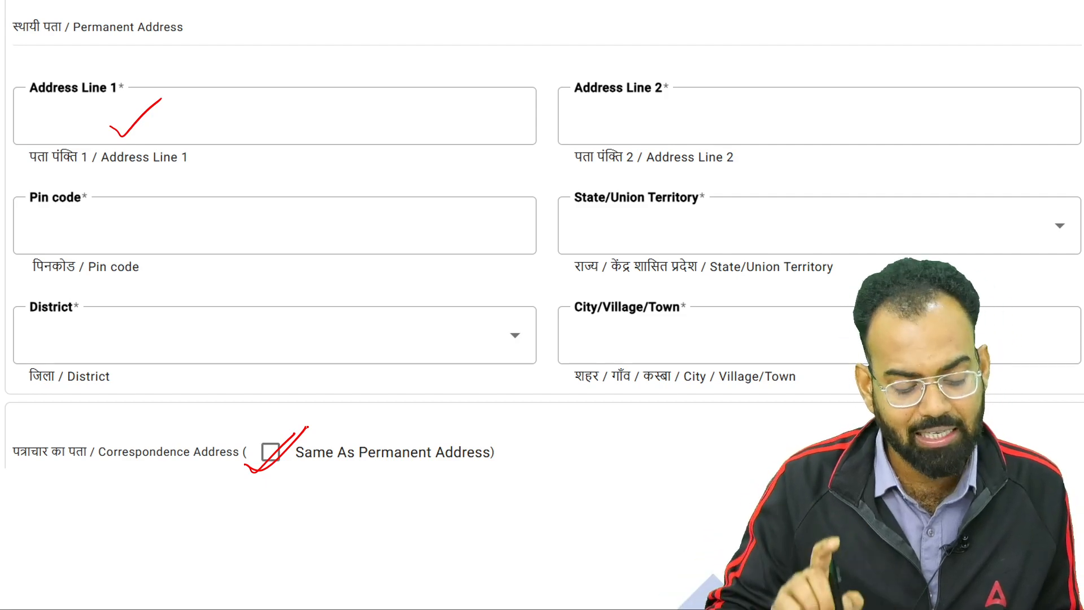
{"action": "mouse_move", "coordinate": [231, 110]}
{"action": "left_mouse_down"}
{"action": "mouse_move", "coordinate": [256, 109]}
{"action": "mouse_move", "coordinate": [295, 74]}
{"action": "left_mouse_up"}
{"action": "left_click_drag", "start_coordinate": [678, 117], "coordinate": [745, 94]}
{"action": "left_click_drag", "start_coordinate": [270, 244], "coordinate": [349, 213]}
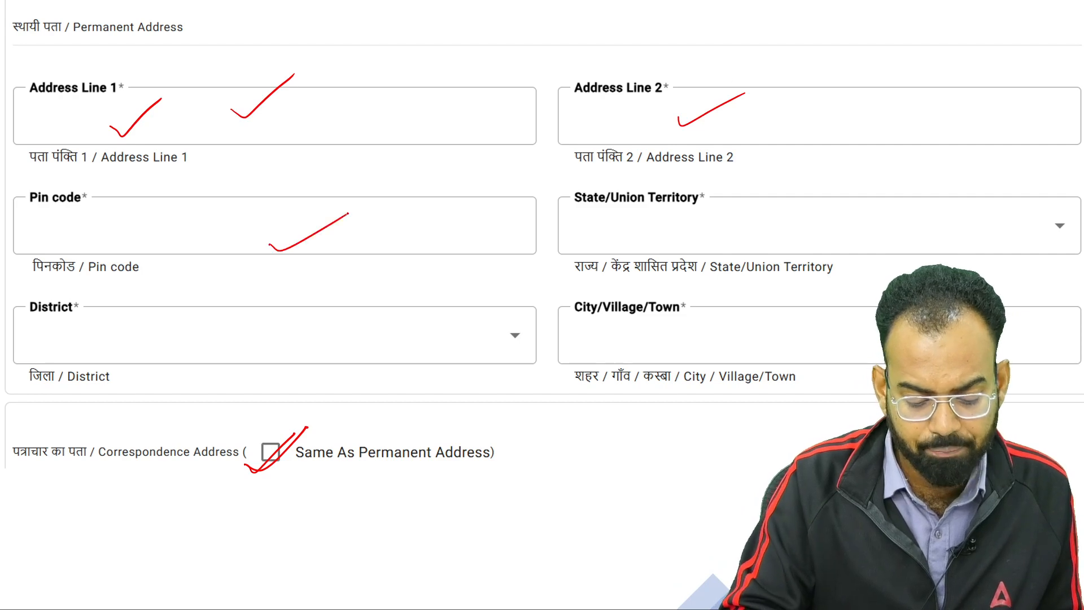
{"action": "left_click_drag", "start_coordinate": [740, 232], "coordinate": [833, 199]}
{"action": "left_click_drag", "start_coordinate": [188, 353], "coordinate": [282, 313]}
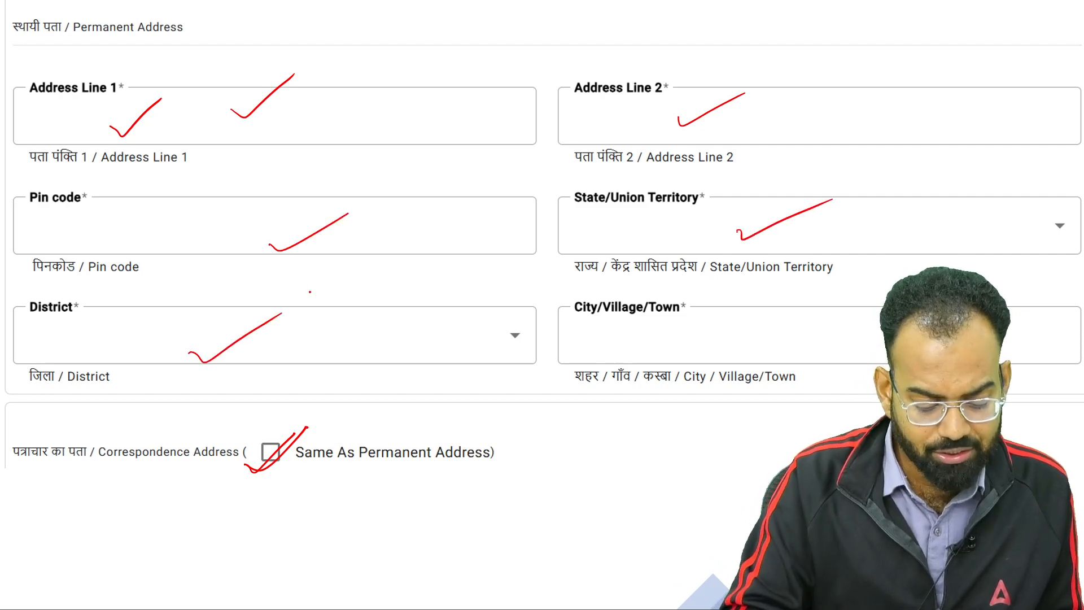
{"action": "left_click_drag", "start_coordinate": [697, 334], "coordinate": [795, 308]}
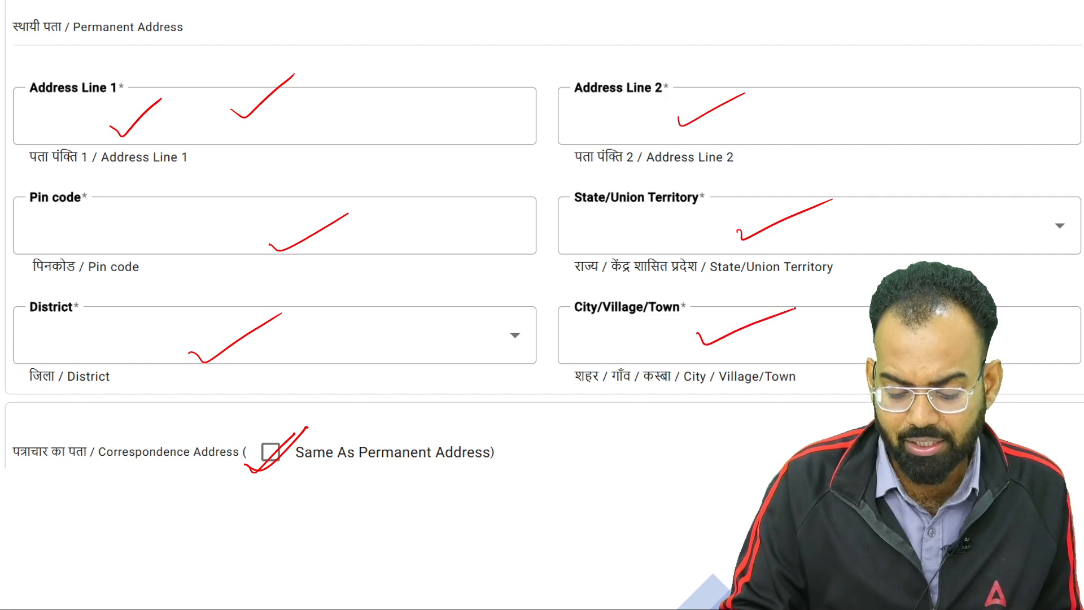
Write and circle the district name beside District, re-ticking State, City and Same As Permanent Address
{"action": "mouse_move", "coordinate": [319, 332]}
{"action": "left_mouse_down"}
{"action": "mouse_move", "coordinate": [338, 362]}
{"action": "mouse_move", "coordinate": [443, 318]}
{"action": "mouse_move", "coordinate": [452, 339]}
{"action": "mouse_move", "coordinate": [395, 291]}
{"action": "mouse_move", "coordinate": [483, 322]}
{"action": "left_mouse_up"}
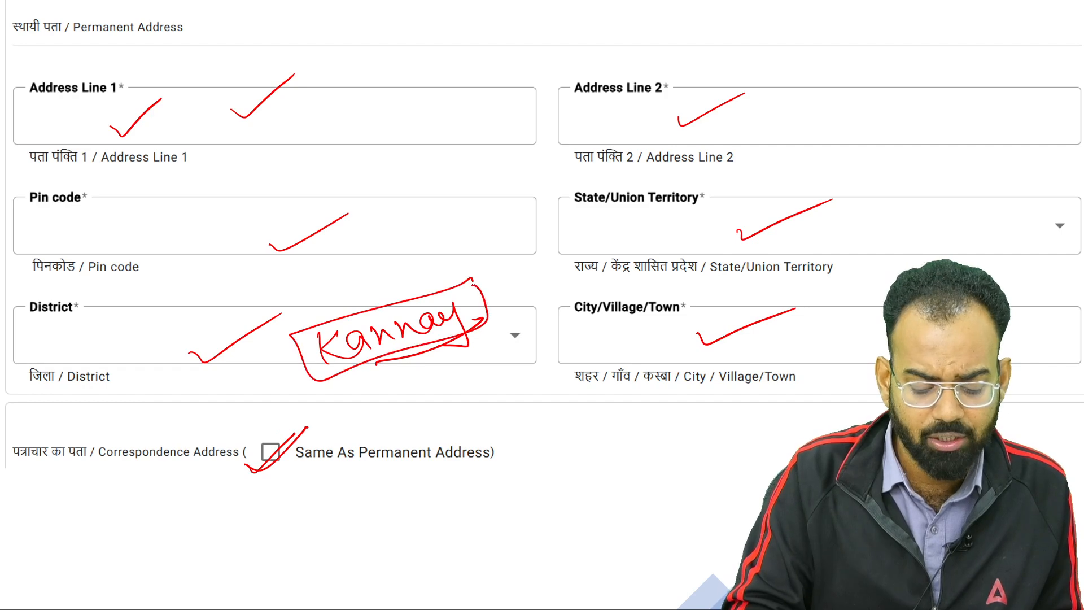
{"action": "left_click_drag", "start_coordinate": [659, 225], "coordinate": [707, 211]}
{"action": "left_click_drag", "start_coordinate": [447, 323], "coordinate": [378, 365]}
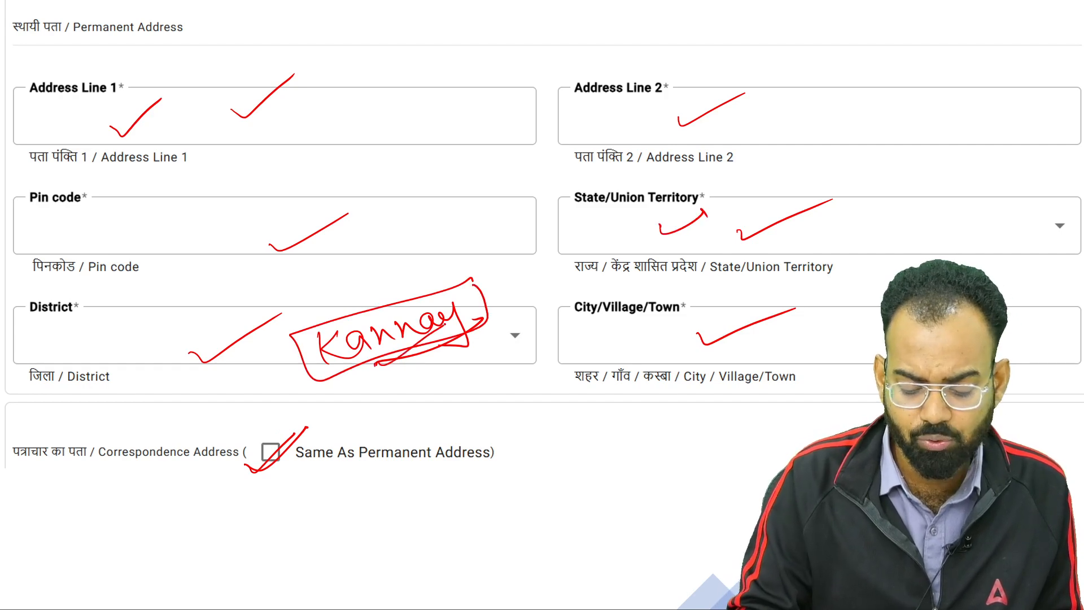
{"action": "left_click_drag", "start_coordinate": [666, 352], "coordinate": [741, 330]}
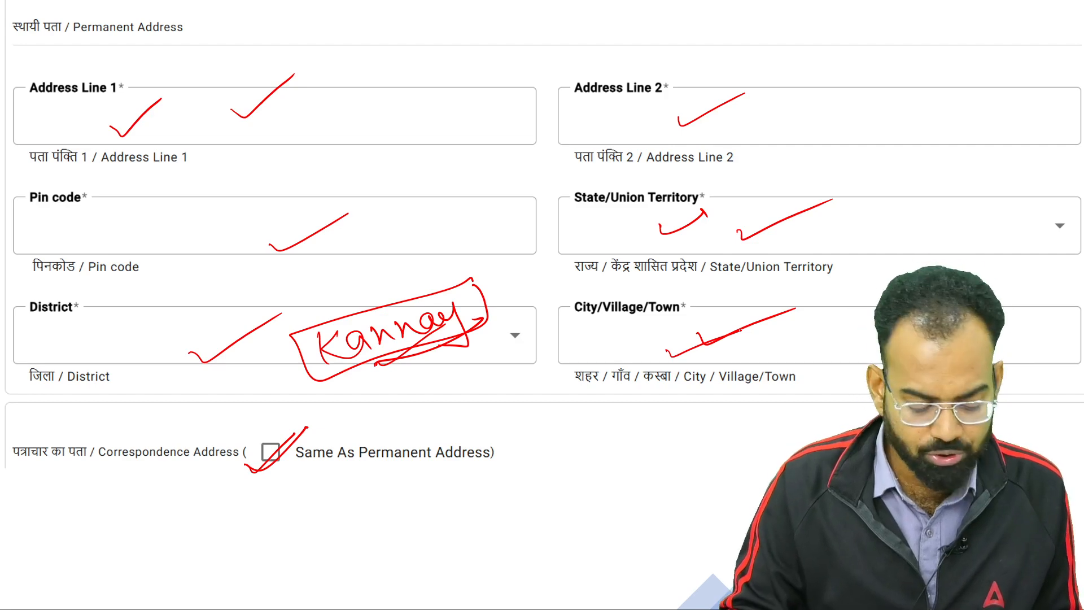
{"action": "left_click_drag", "start_coordinate": [226, 483], "coordinate": [312, 427]}
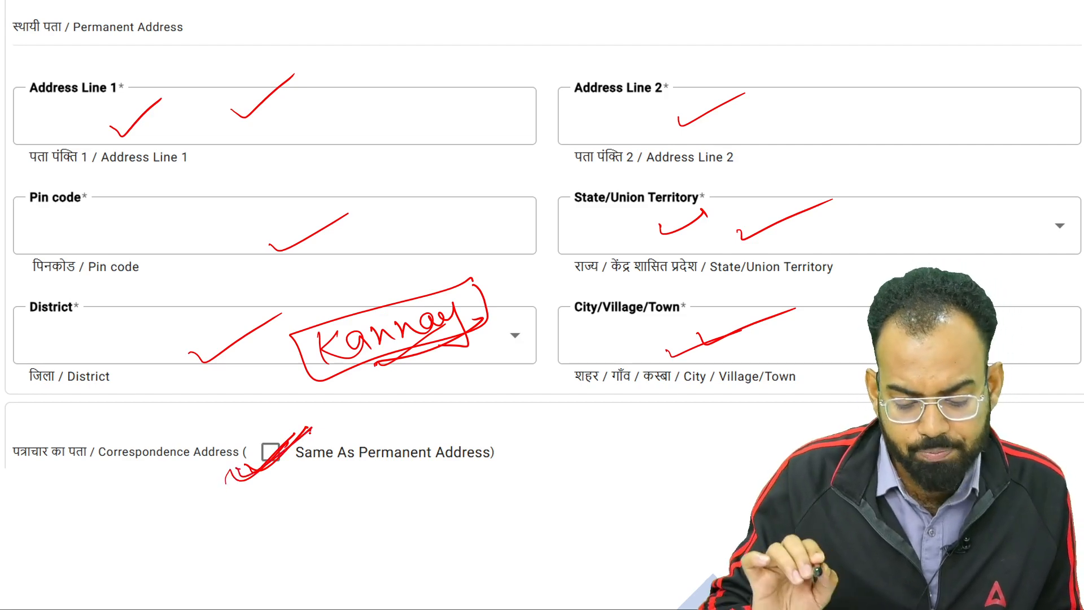
{"action": "left_click", "coordinate": [51, 600]}
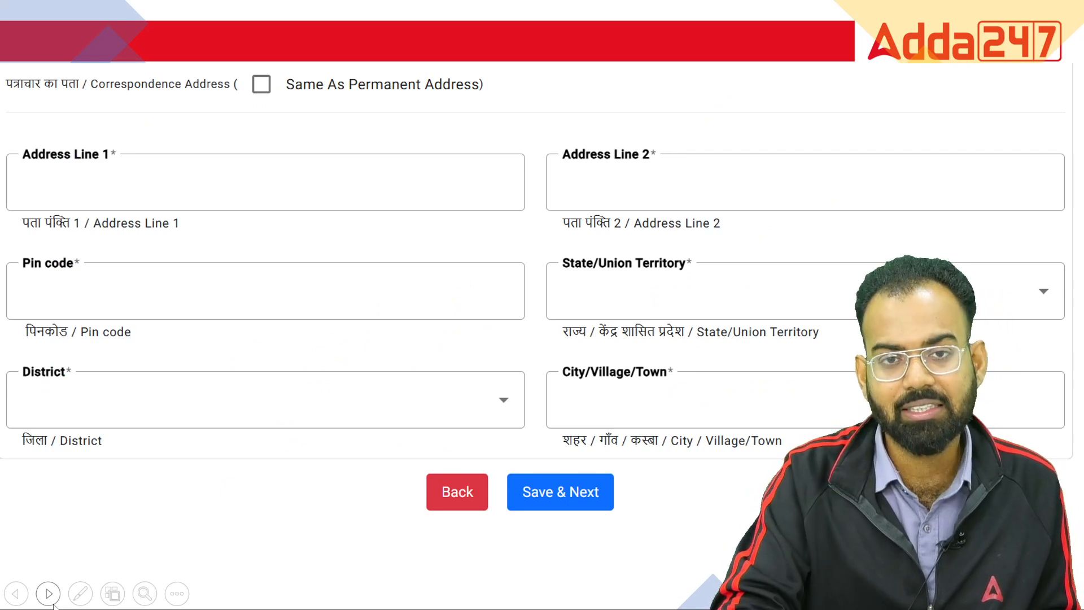
Tick the Same As Permanent Address checkbox and circle Save & Next with a pointing stroke
{"action": "left_click_drag", "start_coordinate": [228, 101], "coordinate": [288, 62]}
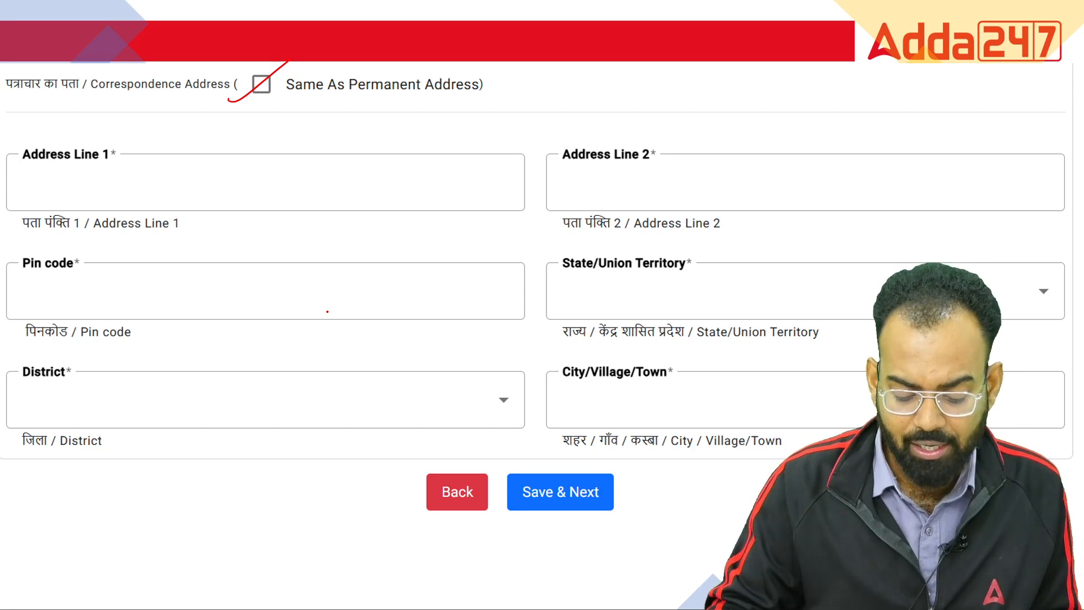
{"action": "mouse_move", "coordinate": [595, 455]}
{"action": "left_mouse_down"}
{"action": "mouse_move", "coordinate": [562, 452]}
{"action": "mouse_move", "coordinate": [643, 451]}
{"action": "left_mouse_up"}
{"action": "left_click_drag", "start_coordinate": [520, 533], "coordinate": [673, 448]}
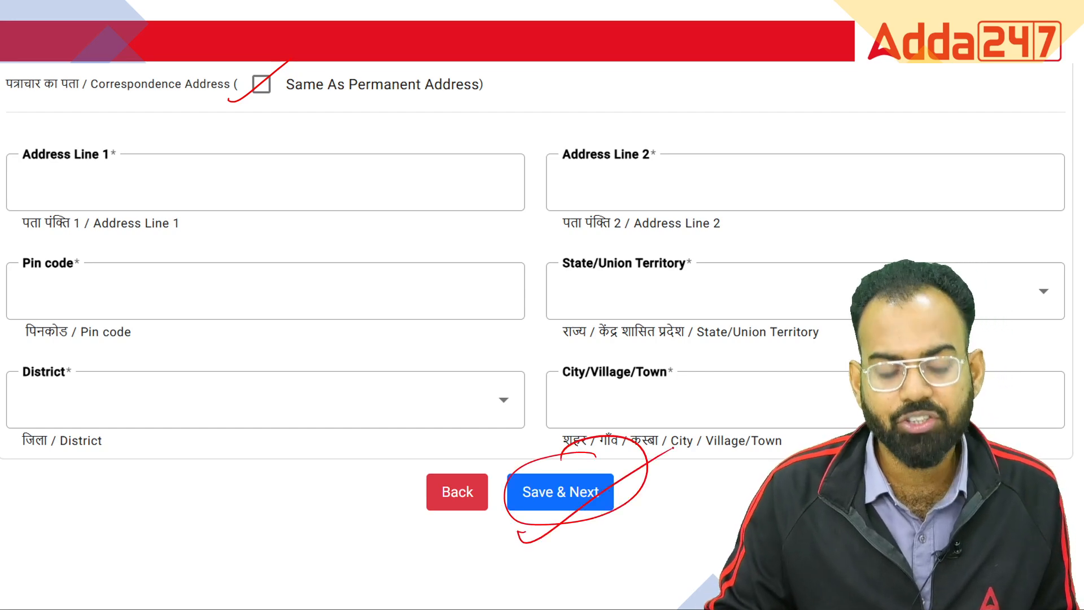
{"action": "left_click", "coordinate": [52, 602]}
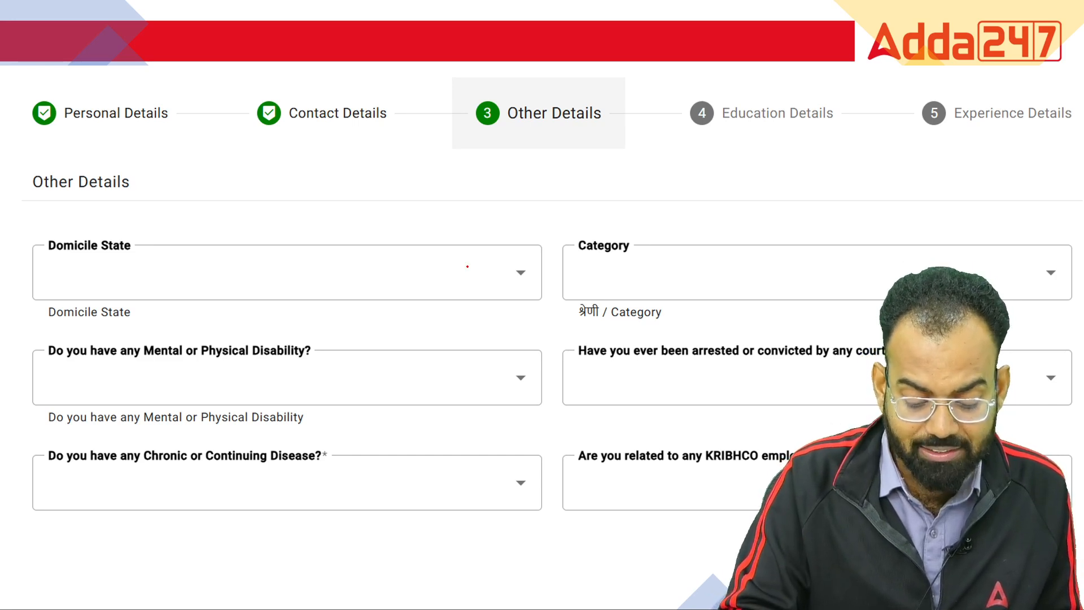
Write and circle Uttar for Domicile State and EWS for Category, ticking Category
{"action": "left_click_drag", "start_coordinate": [383, 264], "coordinate": [387, 231]}
{"action": "mouse_move", "coordinate": [402, 236]}
{"action": "left_mouse_down"}
{"action": "mouse_move", "coordinate": [423, 268]}
{"action": "mouse_move", "coordinate": [396, 207]}
{"action": "mouse_move", "coordinate": [429, 246]}
{"action": "left_mouse_up"}
{"action": "mouse_move", "coordinate": [416, 235]}
{"action": "left_mouse_down"}
{"action": "mouse_move", "coordinate": [470, 203]}
{"action": "mouse_move", "coordinate": [345, 243]}
{"action": "mouse_move", "coordinate": [468, 226]}
{"action": "left_mouse_up"}
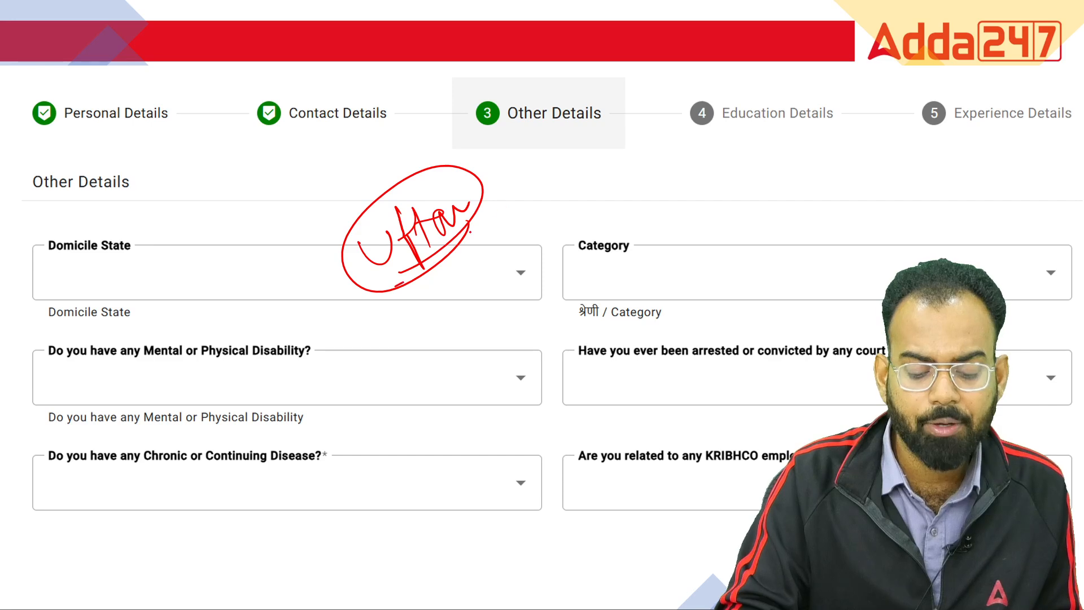
{"action": "left_click_drag", "start_coordinate": [396, 288], "coordinate": [506, 204]}
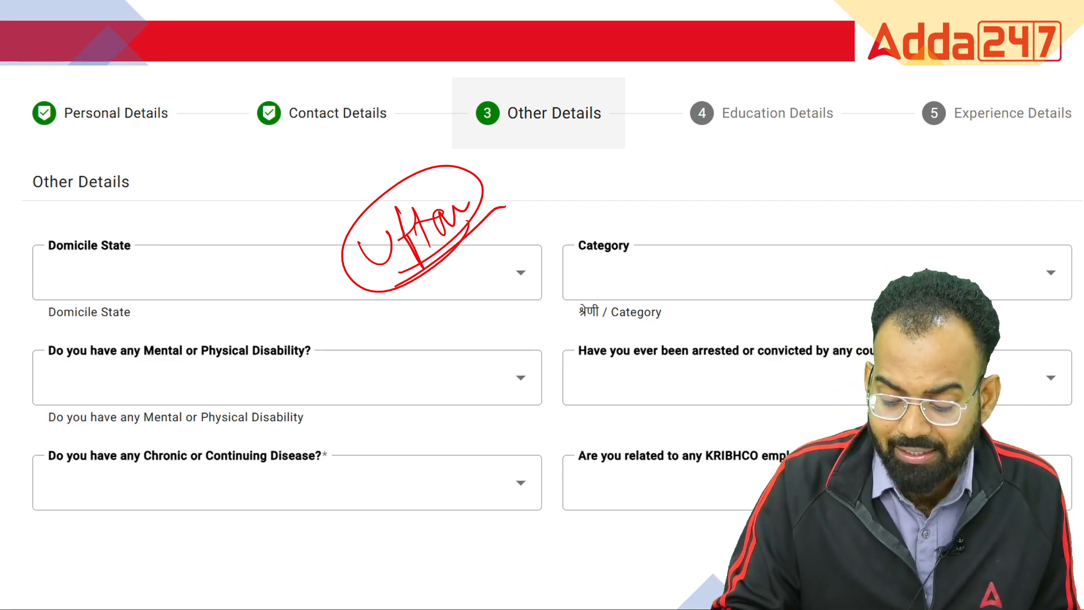
{"action": "left_click_drag", "start_coordinate": [696, 206], "coordinate": [695, 232]}
{"action": "mouse_move", "coordinate": [695, 231]}
{"action": "left_mouse_down"}
{"action": "mouse_move", "coordinate": [724, 226]}
{"action": "mouse_move", "coordinate": [779, 179]}
{"action": "mouse_move", "coordinate": [782, 203]}
{"action": "left_mouse_up"}
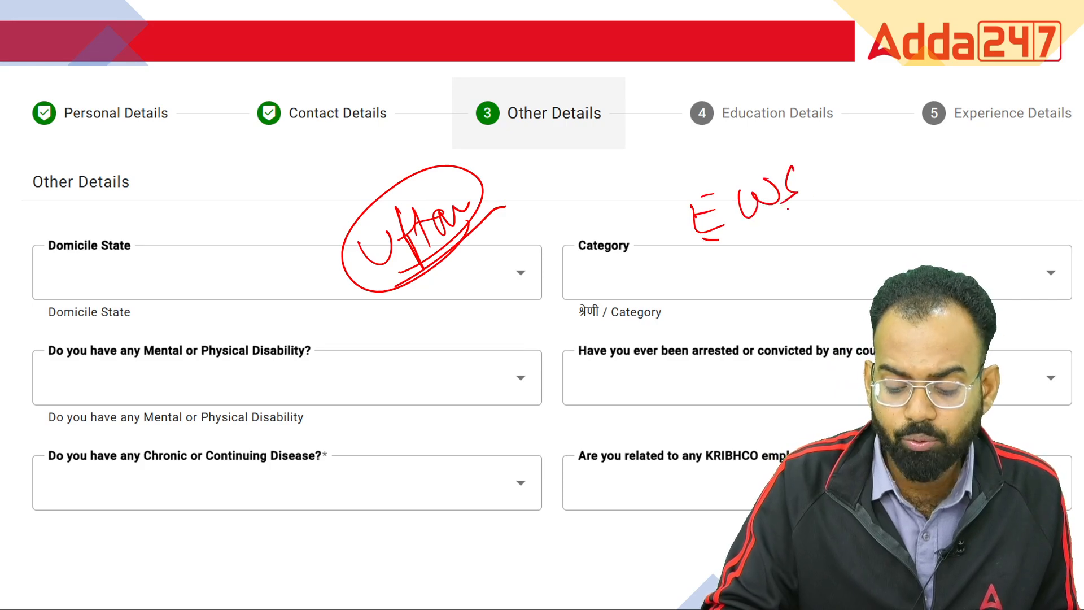
{"action": "left_click_drag", "start_coordinate": [810, 146], "coordinate": [813, 195]}
{"action": "left_click_drag", "start_coordinate": [757, 232], "coordinate": [861, 175]}
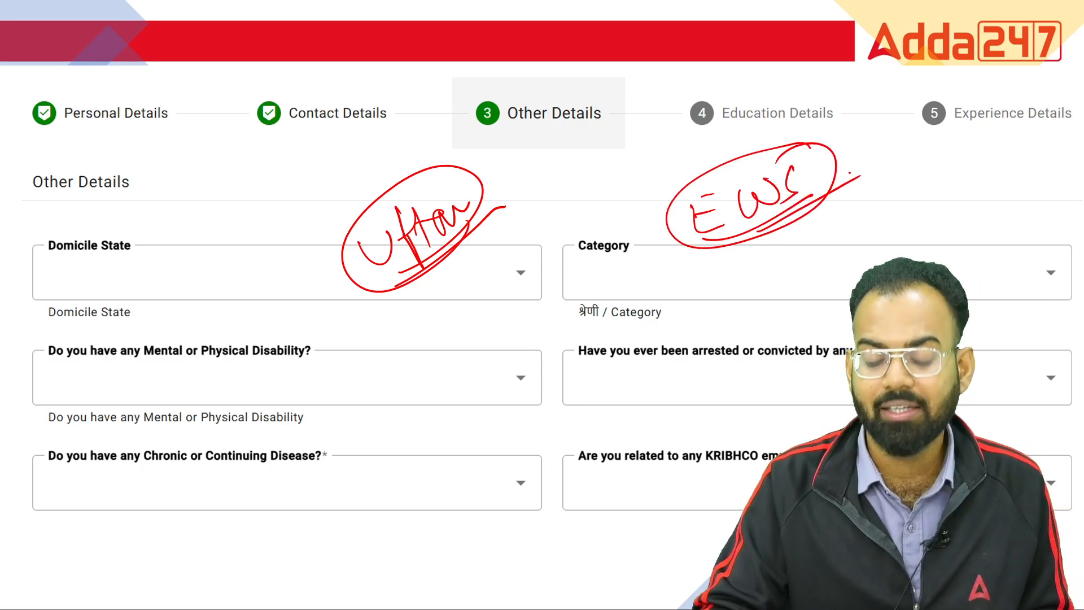
{"action": "mouse_move", "coordinate": [764, 260]}
{"action": "left_mouse_down"}
{"action": "mouse_move", "coordinate": [797, 257]}
{"action": "mouse_move", "coordinate": [850, 225]}
{"action": "left_mouse_up"}
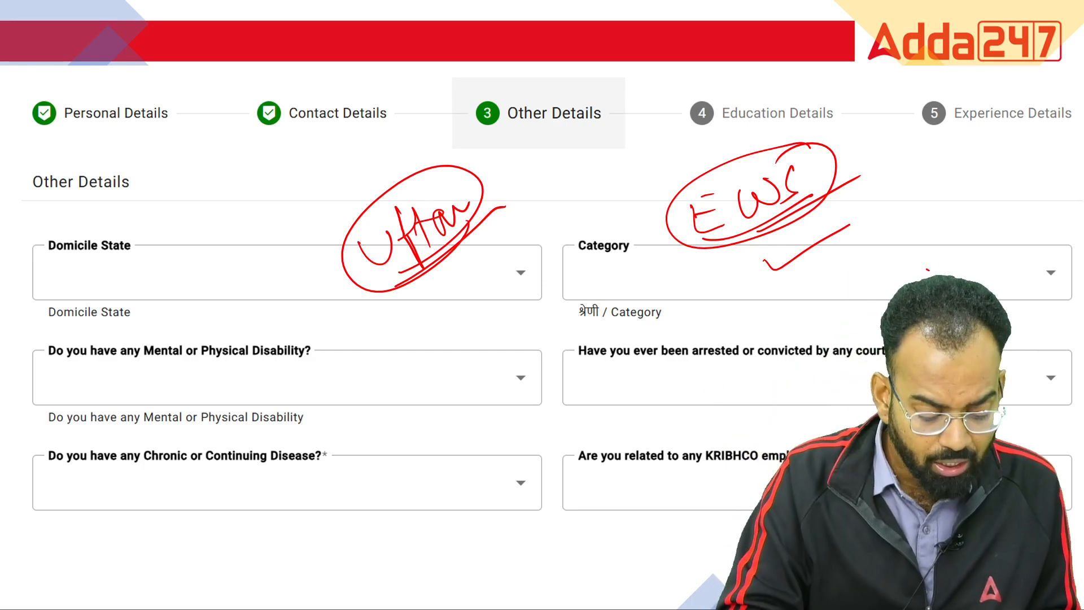
Mark No for the disability question and No for the arrest or conviction question
{"action": "left_click_drag", "start_coordinate": [159, 364], "coordinate": [363, 371]}
{"action": "left_click_drag", "start_coordinate": [326, 409], "coordinate": [375, 395]}
{"action": "left_click_drag", "start_coordinate": [325, 353], "coordinate": [308, 380]}
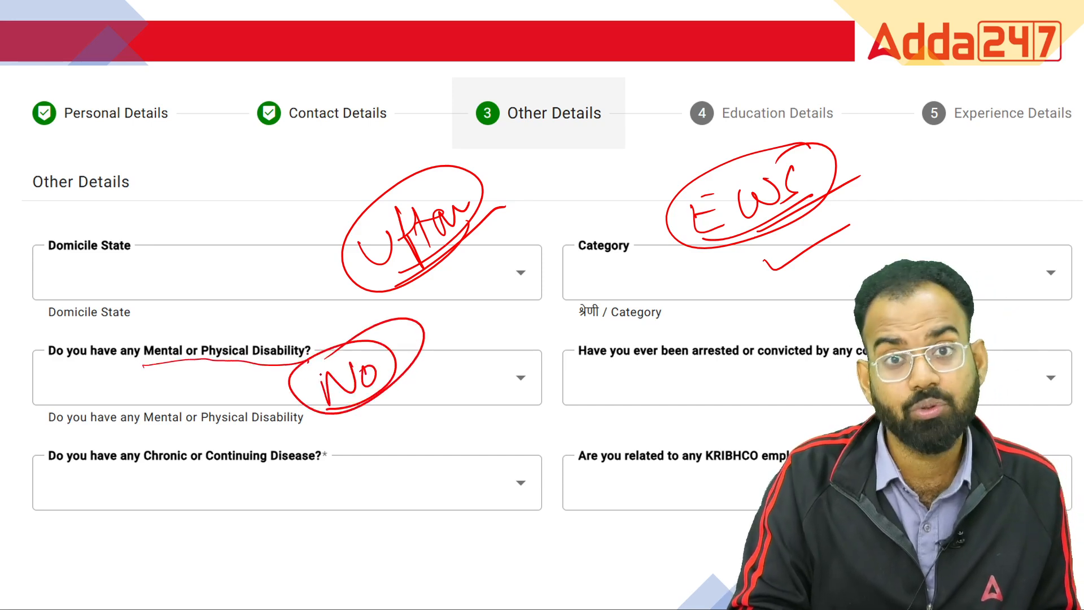
{"action": "left_click_drag", "start_coordinate": [558, 347], "coordinate": [634, 329]}
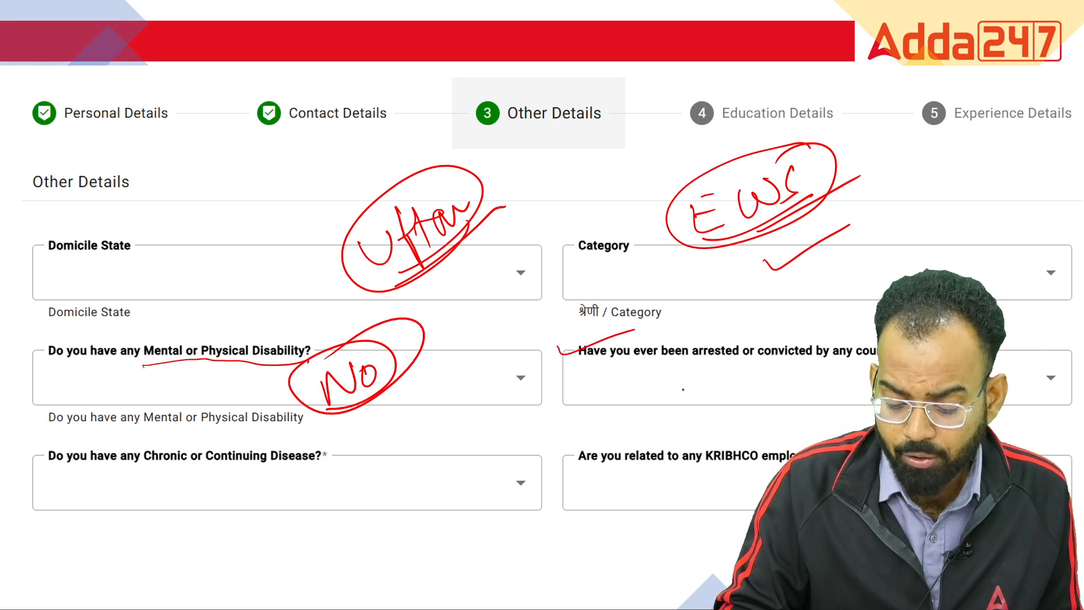
{"action": "left_click_drag", "start_coordinate": [640, 371], "coordinate": [833, 367]}
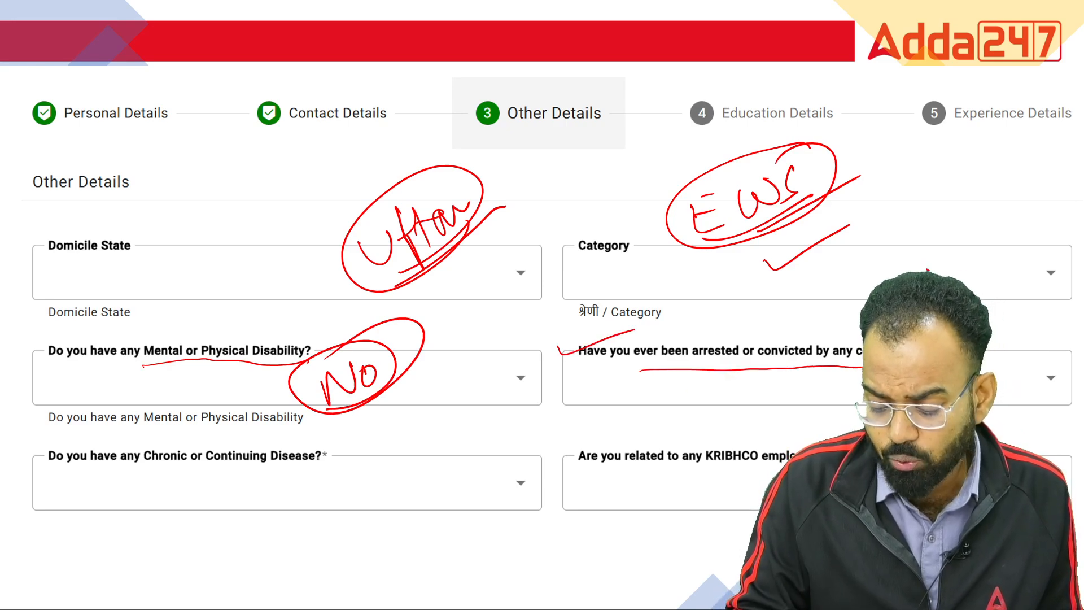
{"action": "mouse_move", "coordinate": [849, 331]}
{"action": "left_mouse_down"}
{"action": "mouse_move", "coordinate": [608, 333]}
{"action": "mouse_move", "coordinate": [581, 372]}
{"action": "mouse_move", "coordinate": [727, 379]}
{"action": "left_mouse_up"}
{"action": "left_click_drag", "start_coordinate": [668, 420], "coordinate": [761, 391]}
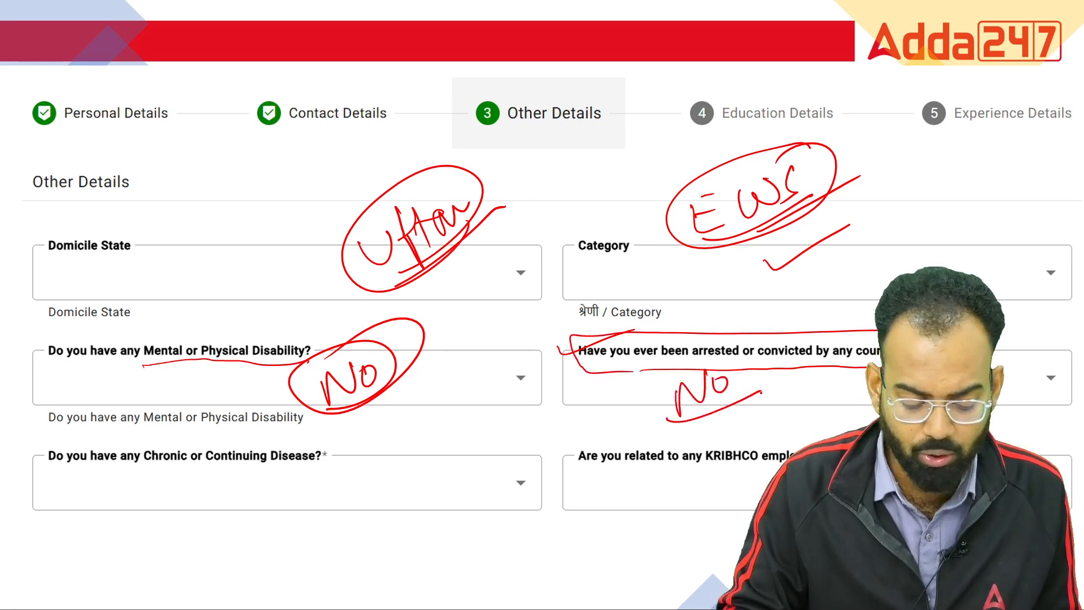
Write and underline NO for the chronic disease and KRIBHCO relation questions
{"action": "left_click_drag", "start_coordinate": [168, 469], "coordinate": [318, 466]}
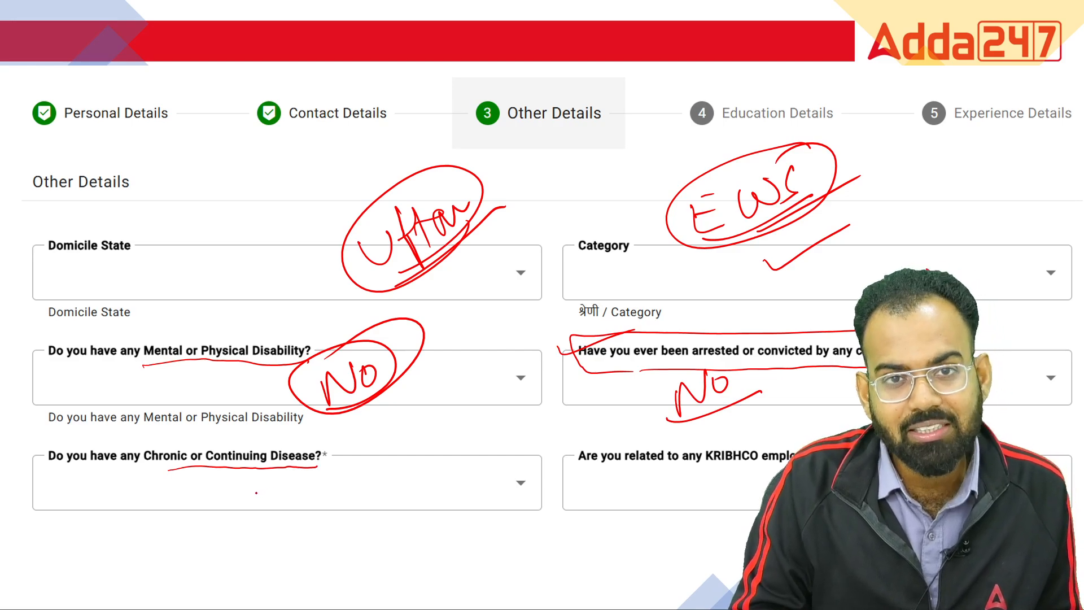
{"action": "left_click_drag", "start_coordinate": [260, 522], "coordinate": [295, 484]}
{"action": "left_click_drag", "start_coordinate": [243, 550], "coordinate": [326, 497]}
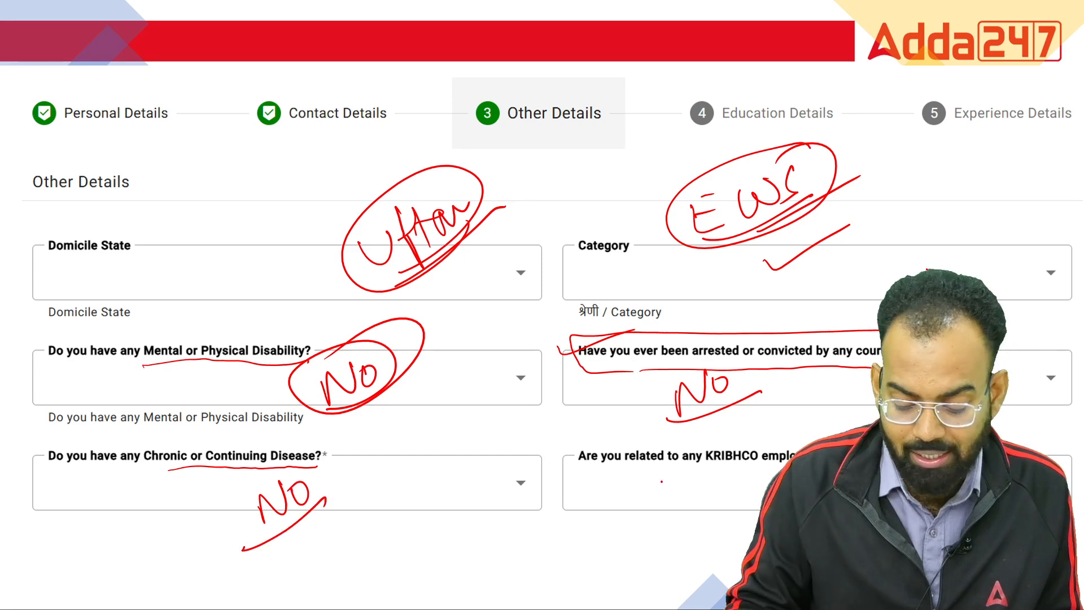
{"action": "left_click_drag", "start_coordinate": [627, 470], "coordinate": [788, 464]}
{"action": "mouse_move", "coordinate": [743, 436]}
{"action": "left_mouse_down"}
{"action": "mouse_move", "coordinate": [585, 437]}
{"action": "mouse_move", "coordinate": [673, 462]}
{"action": "left_mouse_up"}
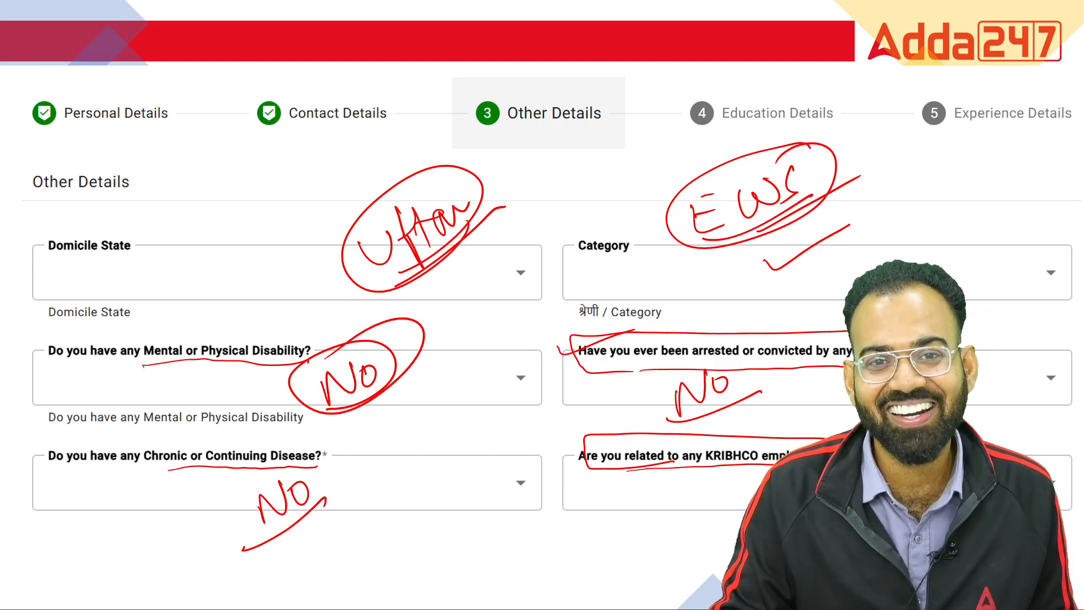
{"action": "left_click_drag", "start_coordinate": [682, 488], "coordinate": [684, 523]}
{"action": "mouse_move", "coordinate": [683, 479]}
{"action": "left_mouse_down"}
{"action": "mouse_move", "coordinate": [702, 509]}
{"action": "mouse_move", "coordinate": [716, 510]}
{"action": "left_mouse_up"}
{"action": "left_click_drag", "start_coordinate": [729, 477], "coordinate": [730, 506]}
{"action": "left_click_drag", "start_coordinate": [671, 528], "coordinate": [746, 514]}
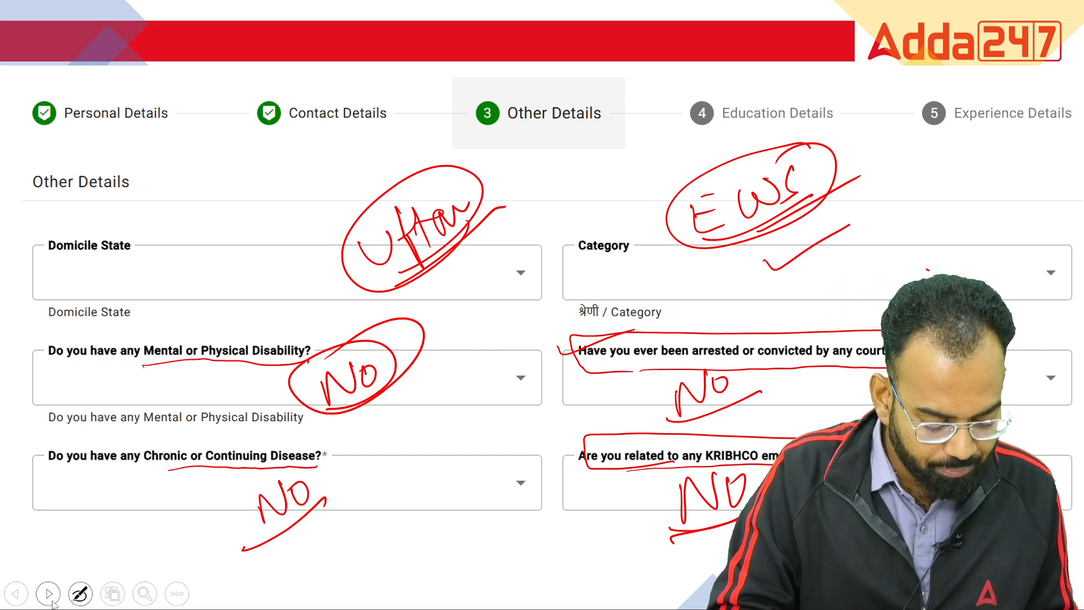
{"action": "left_click", "coordinate": [48, 599]}
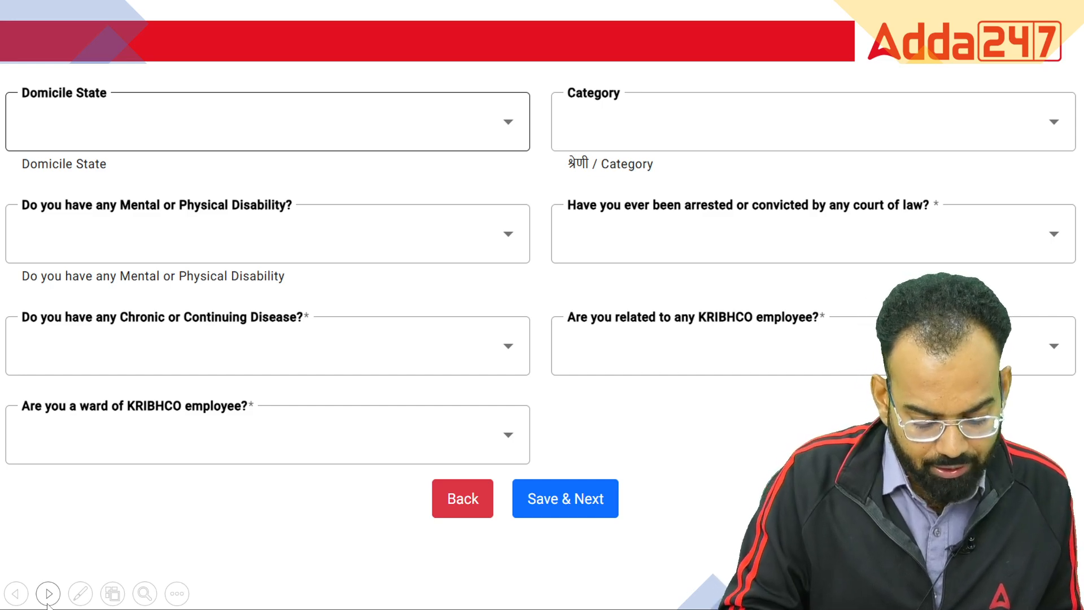
Write No on the KRIBHCO-relation and ward-of-employee questions, then circle and slash Save & Next
{"action": "left_click_drag", "start_coordinate": [666, 360], "coordinate": [772, 334]}
{"action": "mouse_move", "coordinate": [809, 374]}
{"action": "left_mouse_down"}
{"action": "mouse_move", "coordinate": [808, 342]}
{"action": "mouse_move", "coordinate": [841, 344]}
{"action": "left_mouse_up"}
{"action": "left_click_drag", "start_coordinate": [855, 347], "coordinate": [876, 345]}
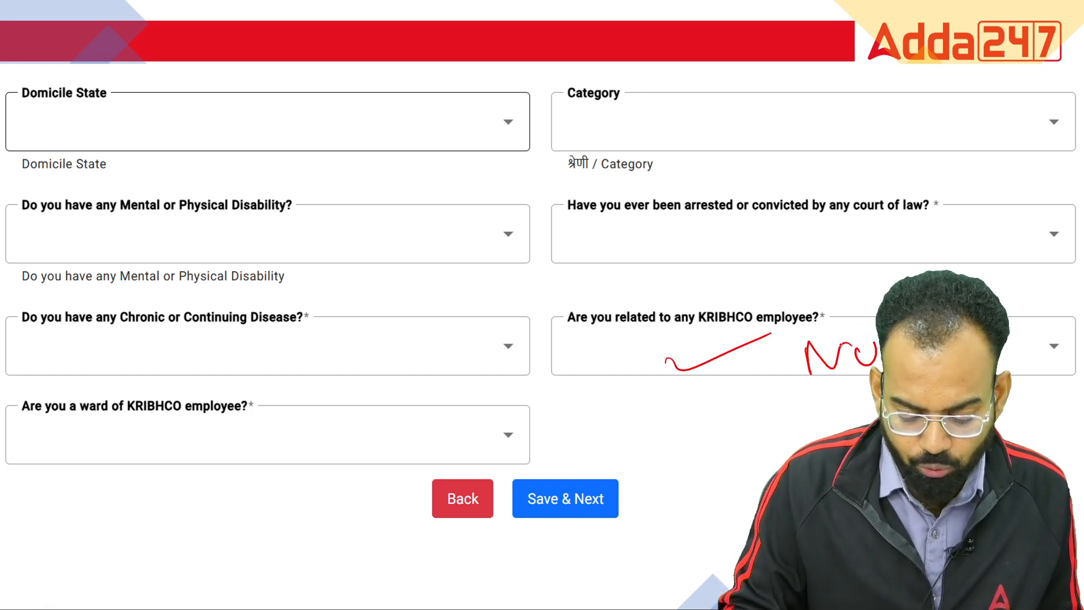
{"action": "mouse_move", "coordinate": [40, 423]}
{"action": "left_mouse_down"}
{"action": "mouse_move", "coordinate": [253, 417]}
{"action": "mouse_move", "coordinate": [242, 385]}
{"action": "mouse_move", "coordinate": [56, 394]}
{"action": "mouse_move", "coordinate": [65, 424]}
{"action": "left_mouse_up"}
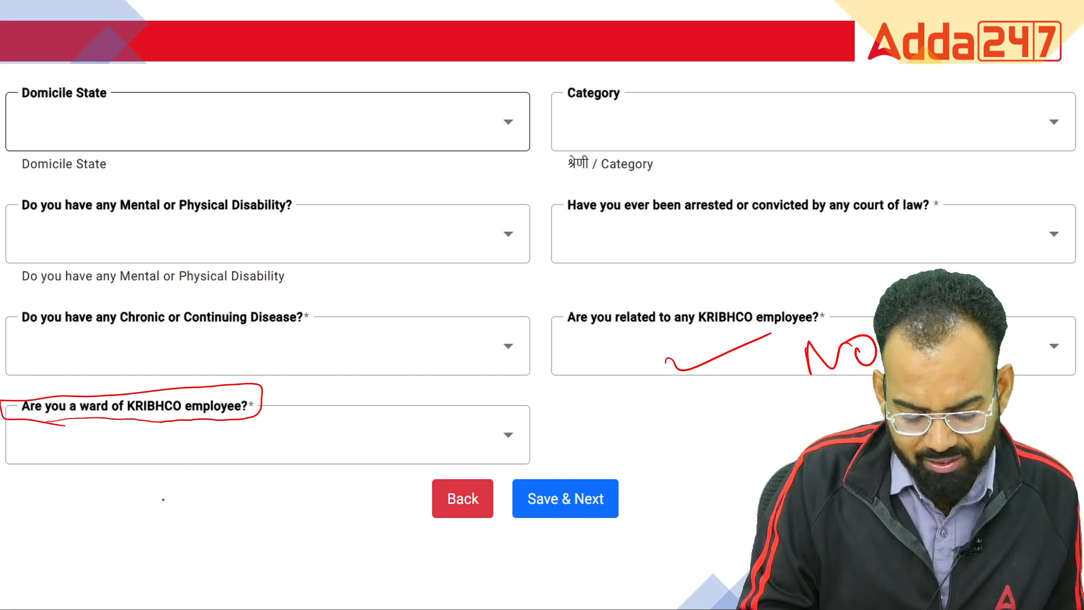
{"action": "mouse_move", "coordinate": [197, 480]}
{"action": "left_mouse_down"}
{"action": "mouse_move", "coordinate": [223, 445]}
{"action": "mouse_move", "coordinate": [246, 466]}
{"action": "left_mouse_up"}
{"action": "mouse_move", "coordinate": [179, 458]}
{"action": "left_mouse_down"}
{"action": "mouse_move", "coordinate": [242, 432]}
{"action": "mouse_move", "coordinate": [153, 507]}
{"action": "left_mouse_up"}
{"action": "mouse_move", "coordinate": [577, 467]}
{"action": "left_mouse_down"}
{"action": "mouse_move", "coordinate": [528, 545]}
{"action": "mouse_move", "coordinate": [582, 457]}
{"action": "left_mouse_up"}
{"action": "left_click_drag", "start_coordinate": [520, 543], "coordinate": [641, 483]}
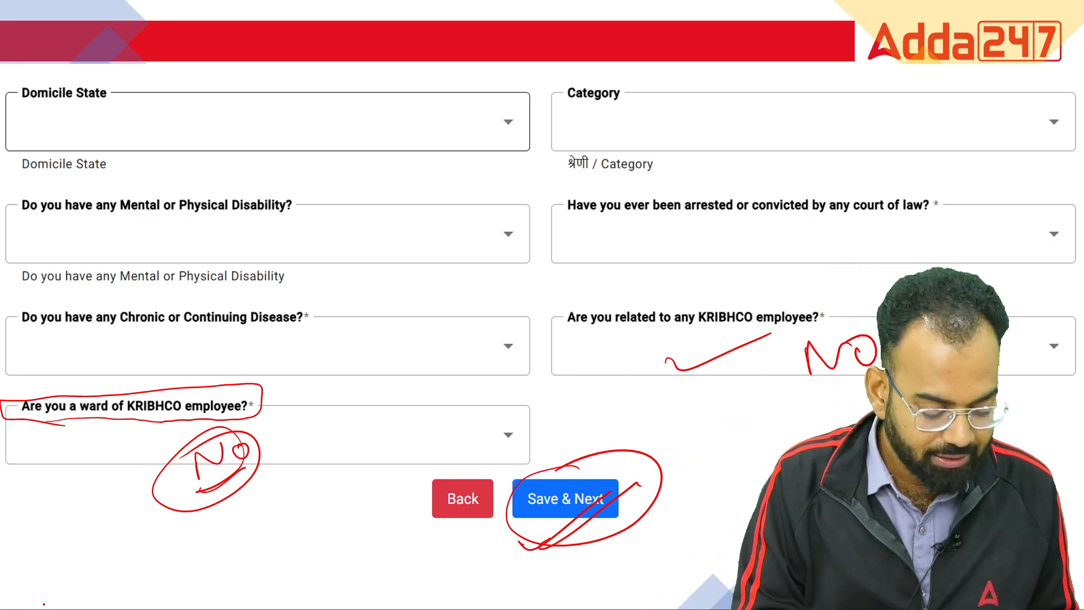
Tick the HIGH SCHOOL/10th/SSC section and write an underlined UP board name
{"action": "left_click", "coordinate": [48, 599]}
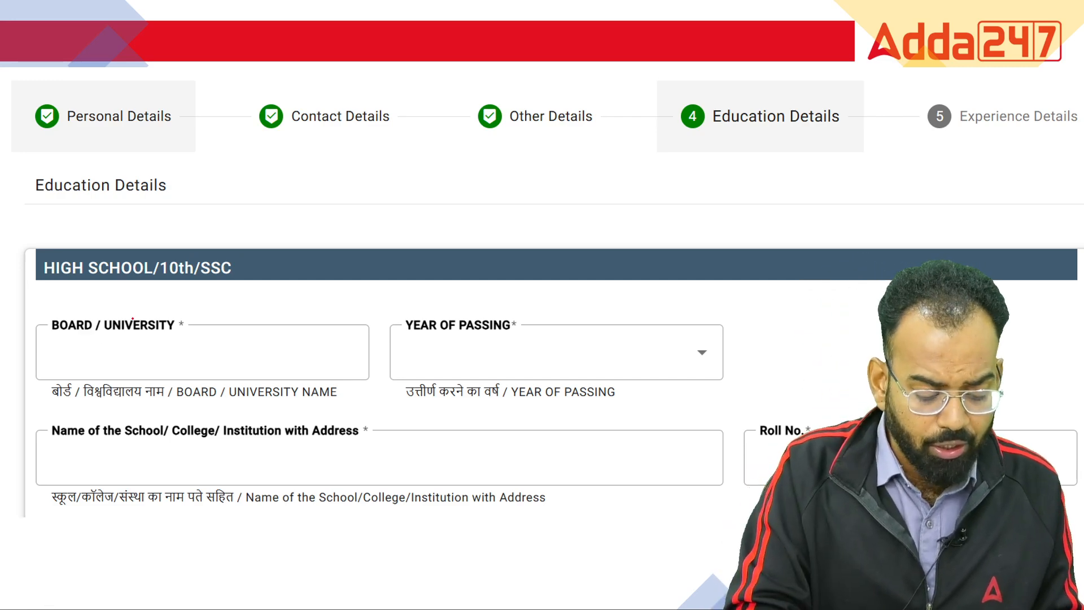
{"action": "mouse_move", "coordinate": [224, 286]}
{"action": "left_mouse_down"}
{"action": "mouse_move", "coordinate": [232, 293]}
{"action": "mouse_move", "coordinate": [273, 266]}
{"action": "left_mouse_up"}
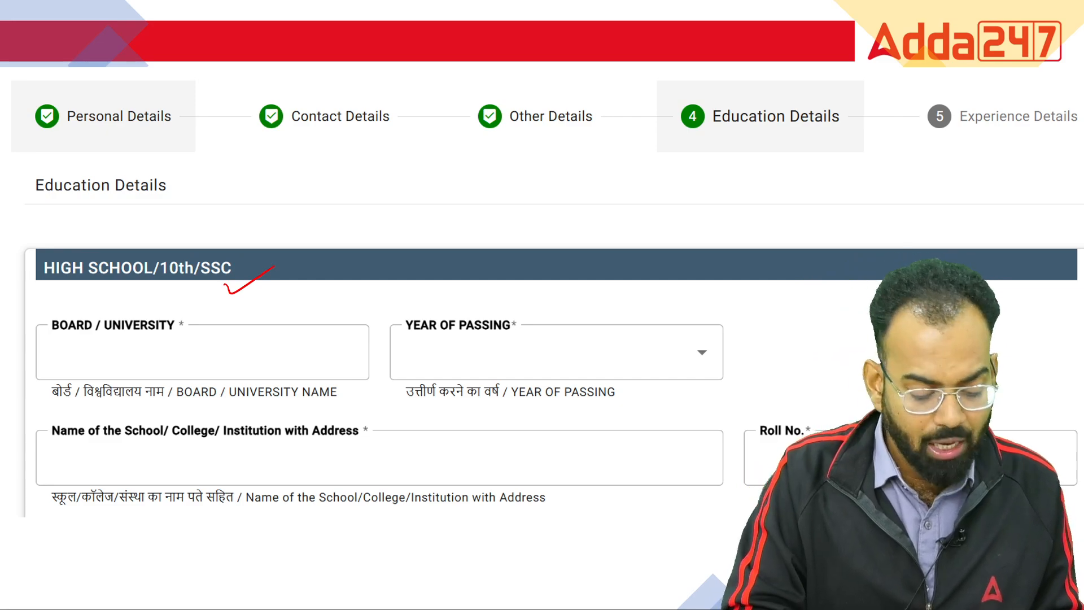
{"action": "mouse_move", "coordinate": [143, 351]}
{"action": "left_mouse_down"}
{"action": "mouse_move", "coordinate": [171, 337]}
{"action": "mouse_move", "coordinate": [179, 360]}
{"action": "left_mouse_up"}
{"action": "mouse_move", "coordinate": [213, 328]}
{"action": "left_mouse_down"}
{"action": "mouse_move", "coordinate": [226, 357]}
{"action": "mouse_move", "coordinate": [275, 306]}
{"action": "left_mouse_up"}
{"action": "left_click_drag", "start_coordinate": [213, 380], "coordinate": [289, 328]}
{"action": "mouse_move", "coordinate": [281, 283]}
{"action": "left_mouse_down"}
{"action": "mouse_move", "coordinate": [263, 266]}
{"action": "mouse_move", "coordinate": [236, 292]}
{"action": "left_mouse_up"}
{"action": "left_click_drag", "start_coordinate": [207, 385], "coordinate": [338, 290]}
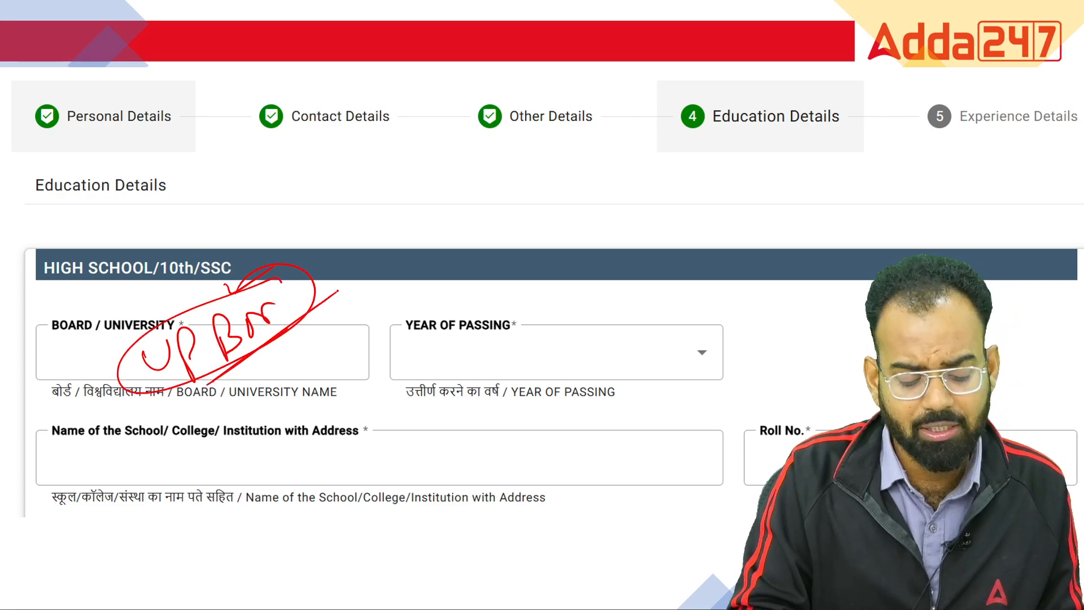
Write 2015 beside YEAR OF PASSING and enclose it
{"action": "mouse_move", "coordinate": [403, 343]}
{"action": "left_mouse_down"}
{"action": "mouse_move", "coordinate": [525, 337]}
{"action": "mouse_move", "coordinate": [387, 341]}
{"action": "mouse_move", "coordinate": [413, 345]}
{"action": "left_mouse_up"}
{"action": "mouse_move", "coordinate": [486, 354]}
{"action": "left_mouse_down"}
{"action": "mouse_move", "coordinate": [494, 373]}
{"action": "mouse_move", "coordinate": [523, 347]}
{"action": "mouse_move", "coordinate": [558, 341]}
{"action": "mouse_move", "coordinate": [562, 362]}
{"action": "left_mouse_up"}
{"action": "mouse_move", "coordinate": [570, 334]}
{"action": "left_mouse_down"}
{"action": "mouse_move", "coordinate": [586, 357]}
{"action": "mouse_move", "coordinate": [596, 325]}
{"action": "left_mouse_up"}
{"action": "mouse_move", "coordinate": [478, 376]}
{"action": "left_mouse_down"}
{"action": "mouse_move", "coordinate": [525, 367]}
{"action": "mouse_move", "coordinate": [451, 351]}
{"action": "mouse_move", "coordinate": [505, 379]}
{"action": "left_mouse_up"}
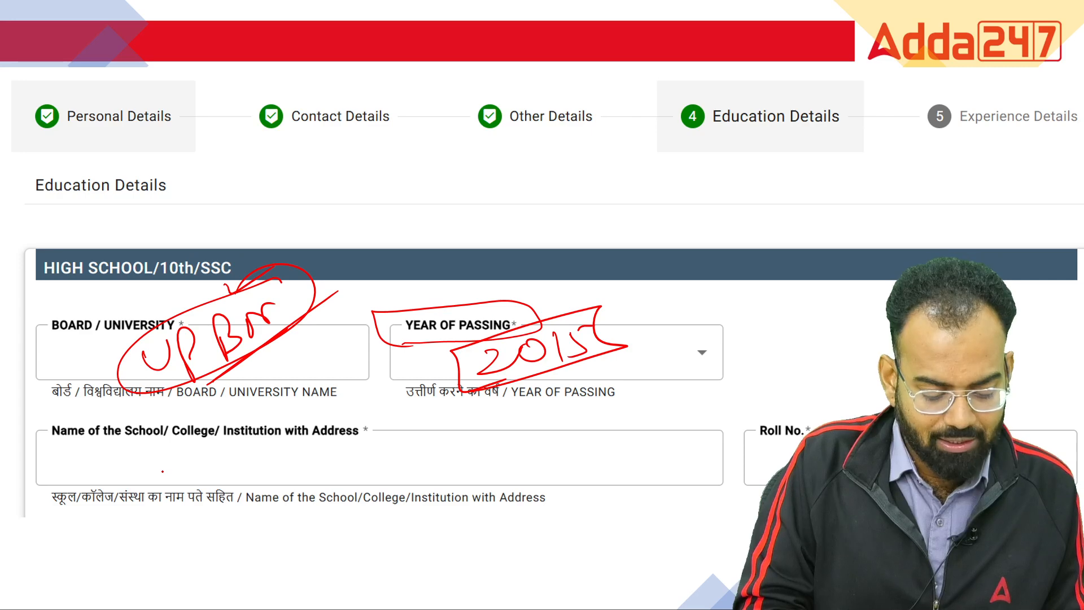
Dismiss the slideshow menu and write an underlined school name 'Ram'
{"action": "right_click", "coordinate": [162, 466]}
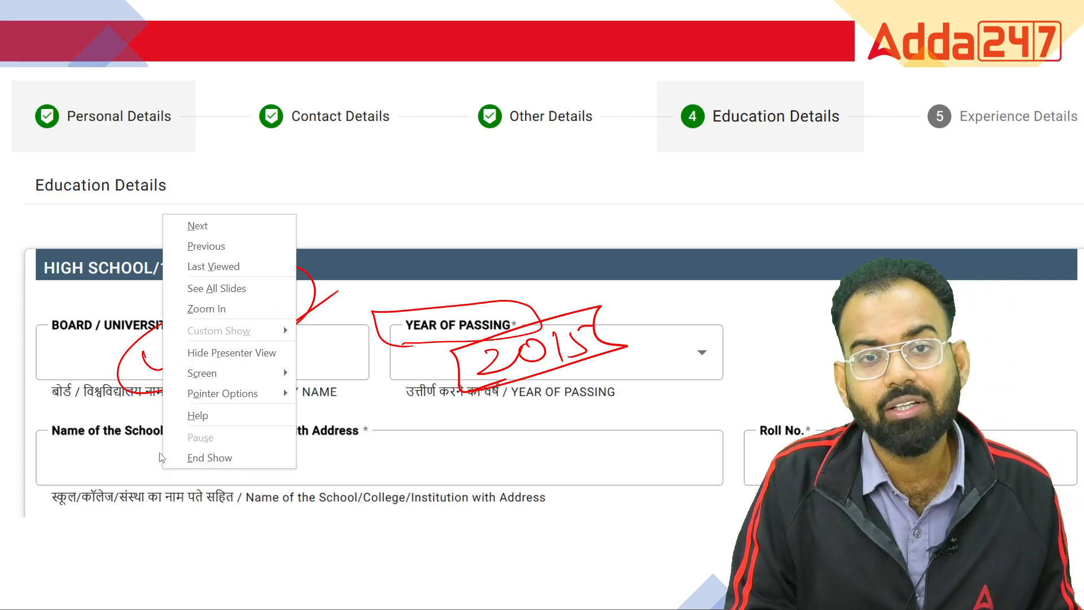
{"action": "left_click", "coordinate": [170, 482]}
{"action": "mouse_move", "coordinate": [195, 479]}
{"action": "left_mouse_down"}
{"action": "mouse_move", "coordinate": [215, 476]}
{"action": "mouse_move", "coordinate": [208, 492]}
{"action": "left_mouse_up"}
{"action": "mouse_move", "coordinate": [210, 448]}
{"action": "left_mouse_down"}
{"action": "mouse_move", "coordinate": [238, 483]}
{"action": "mouse_move", "coordinate": [289, 460]}
{"action": "left_mouse_up"}
{"action": "left_click_drag", "start_coordinate": [243, 495], "coordinate": [335, 460]}
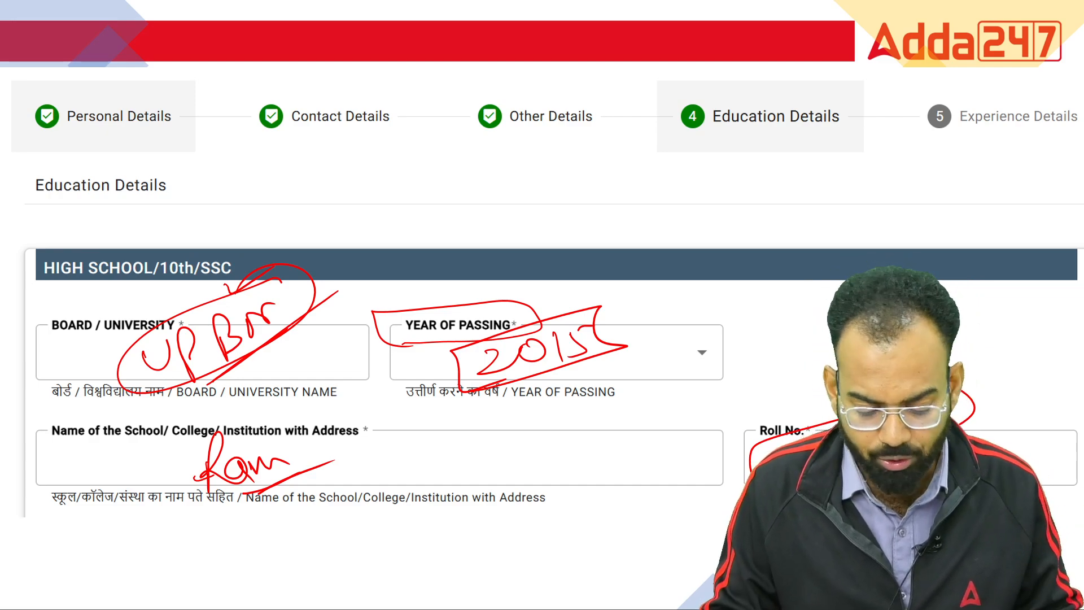
Tick the Board, Year of Passing, Roll No., school name and Certificate No. fields
{"action": "left_click", "coordinate": [47, 602]}
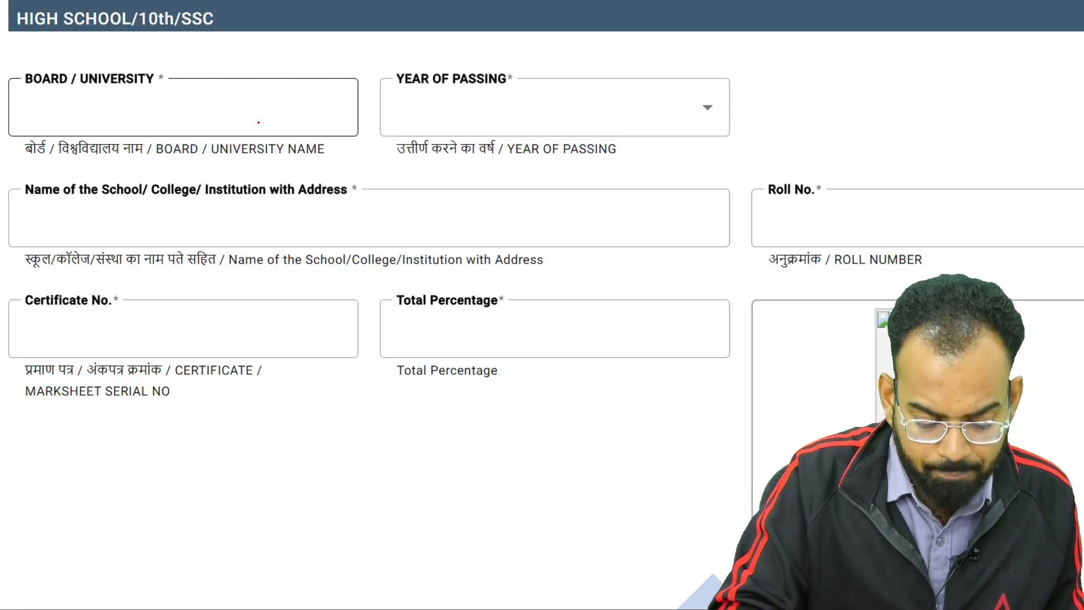
{"action": "left_click_drag", "start_coordinate": [259, 115], "coordinate": [332, 88]}
{"action": "left_click_drag", "start_coordinate": [611, 107], "coordinate": [686, 93]}
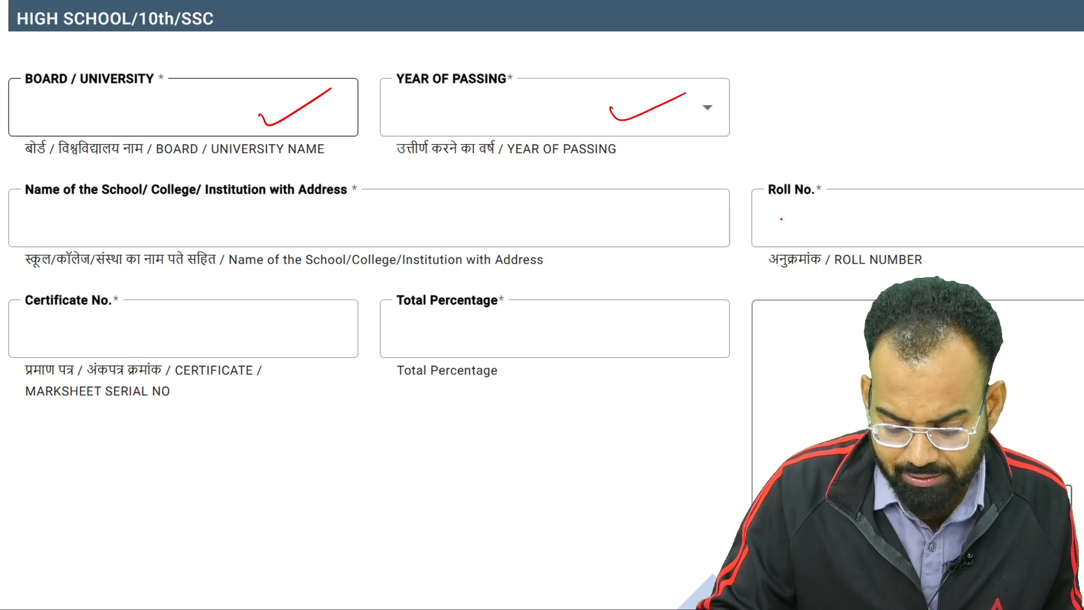
{"action": "left_click_drag", "start_coordinate": [781, 219], "coordinate": [902, 179]}
{"action": "left_click_drag", "start_coordinate": [466, 232], "coordinate": [571, 198]}
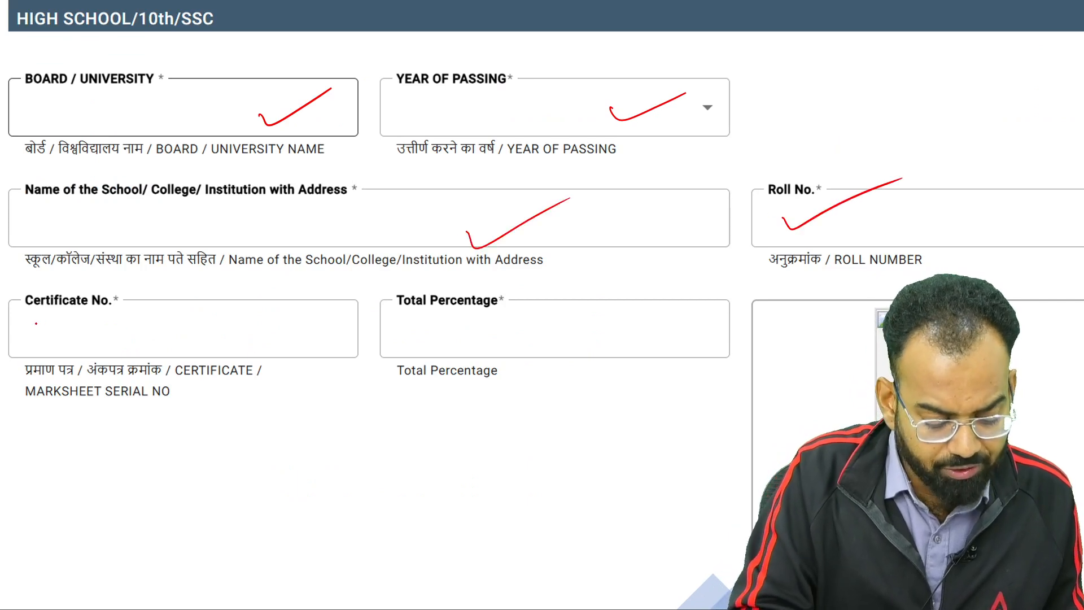
{"action": "mouse_move", "coordinate": [20, 319]}
{"action": "left_mouse_down"}
{"action": "mouse_move", "coordinate": [32, 356]}
{"action": "mouse_move", "coordinate": [280, 360]}
{"action": "mouse_move", "coordinate": [342, 305]}
{"action": "mouse_move", "coordinate": [7, 320]}
{"action": "left_mouse_up"}
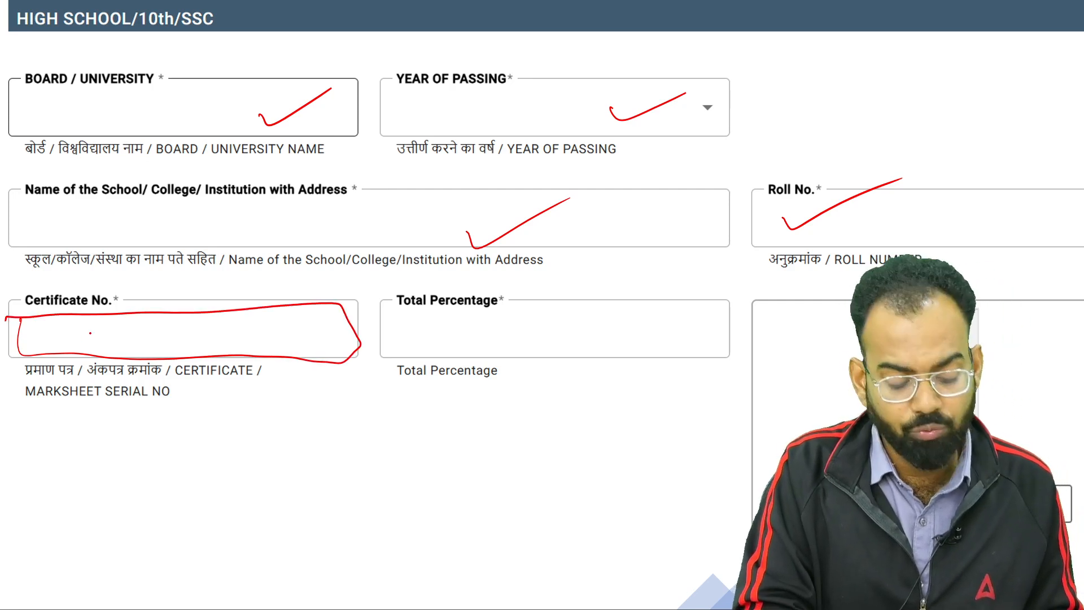
{"action": "mouse_move", "coordinate": [74, 345]}
{"action": "left_mouse_down"}
{"action": "mouse_move", "coordinate": [123, 312]}
{"action": "mouse_move", "coordinate": [231, 294]}
{"action": "left_mouse_up"}
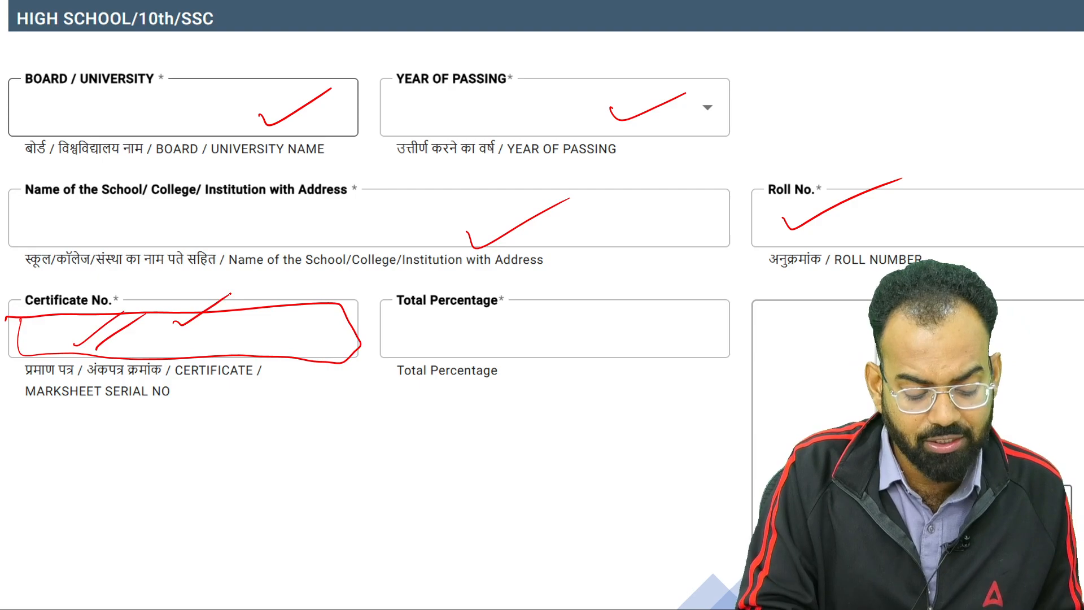
Write a boxed, underlined 95% under Total Percentage and bracket the adjacent upload box
{"action": "mouse_move", "coordinate": [455, 293]}
{"action": "left_mouse_down"}
{"action": "mouse_move", "coordinate": [415, 327]}
{"action": "mouse_move", "coordinate": [455, 285]}
{"action": "left_mouse_up"}
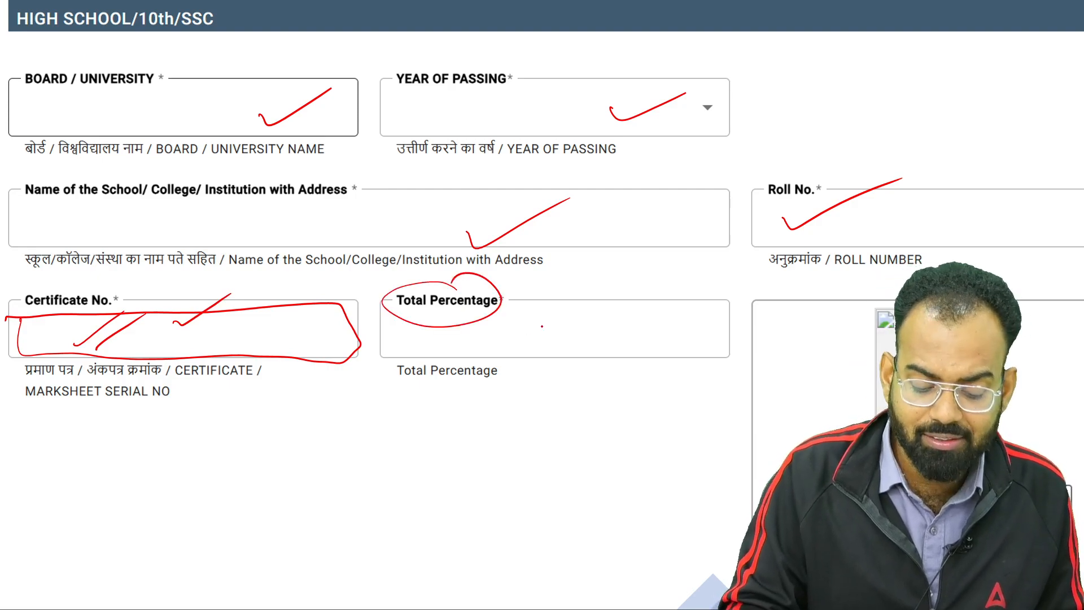
{"action": "left_click_drag", "start_coordinate": [545, 316], "coordinate": [550, 357]}
{"action": "left_click_drag", "start_coordinate": [572, 314], "coordinate": [565, 342]}
{"action": "left_click_drag", "start_coordinate": [610, 311], "coordinate": [594, 343]}
{"action": "mouse_move", "coordinate": [627, 287]}
{"action": "left_mouse_down"}
{"action": "mouse_move", "coordinate": [523, 322]}
{"action": "mouse_move", "coordinate": [624, 291]}
{"action": "left_mouse_up"}
{"action": "left_click_drag", "start_coordinate": [559, 376], "coordinate": [660, 325]}
{"action": "left_click_drag", "start_coordinate": [558, 382], "coordinate": [680, 328]}
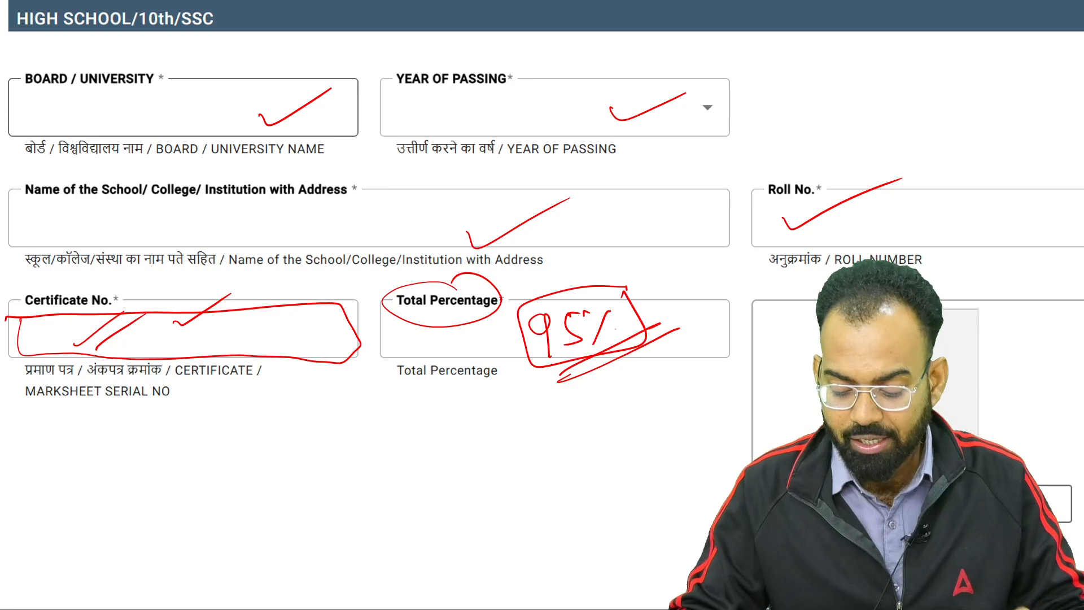
{"action": "left_click_drag", "start_coordinate": [978, 292], "coordinate": [1016, 454]}
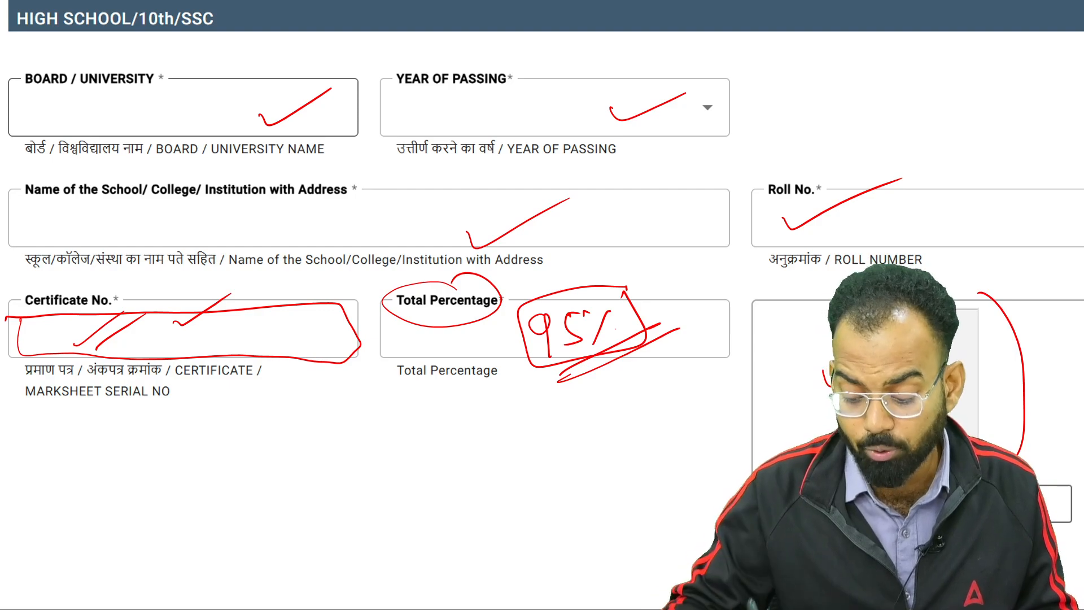
On the Intermediate slide, switch to the red pen and handwrite a circled 'Upload' reminder beside the form
{"action": "left_click", "coordinate": [52, 601]}
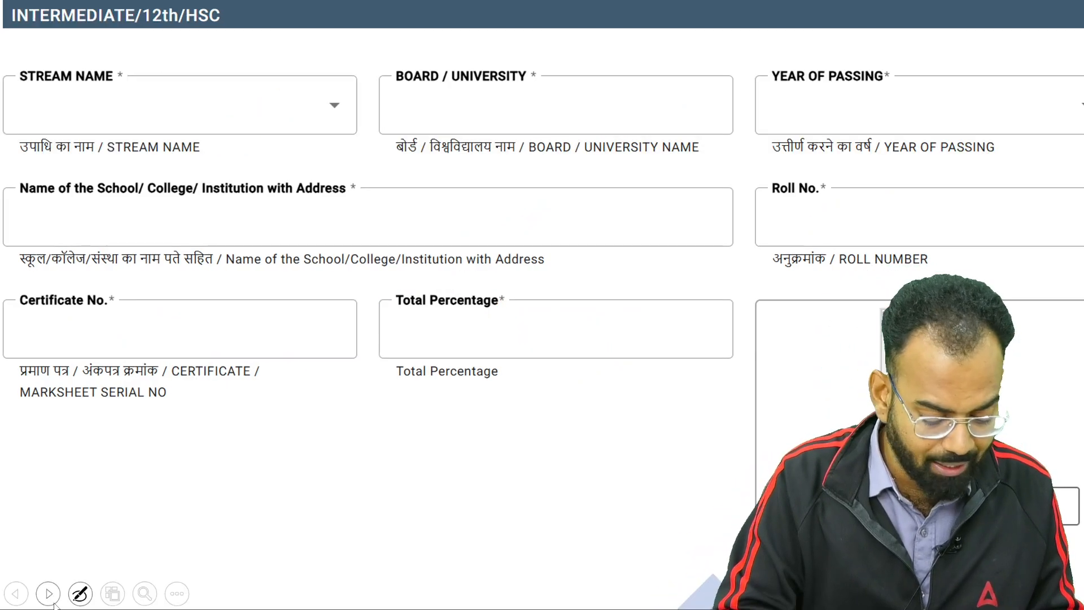
{"action": "left_click", "coordinate": [80, 593]}
{"action": "left_click_drag", "start_coordinate": [631, 473], "coordinate": [673, 456]}
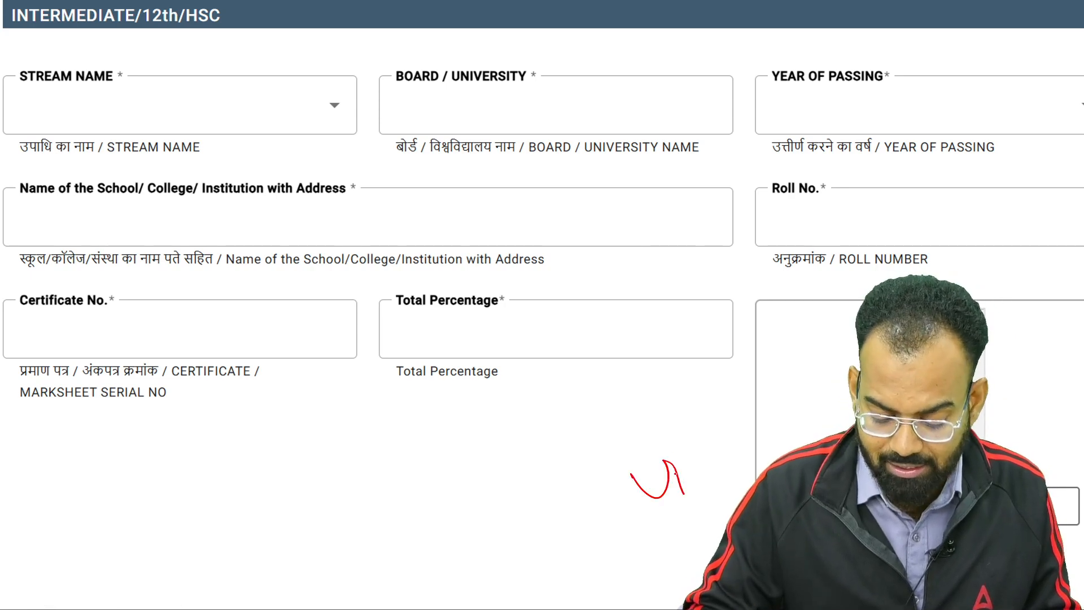
{"action": "left_click_drag", "start_coordinate": [683, 495], "coordinate": [680, 468]}
{"action": "left_click_drag", "start_coordinate": [700, 433], "coordinate": [711, 457]}
{"action": "mouse_move", "coordinate": [728, 441]}
{"action": "left_mouse_down"}
{"action": "mouse_move", "coordinate": [728, 460]}
{"action": "mouse_move", "coordinate": [736, 425]}
{"action": "left_mouse_up"}
{"action": "left_click_drag", "start_coordinate": [669, 495], "coordinate": [678, 486]}
{"action": "mouse_move", "coordinate": [729, 386]}
{"action": "left_mouse_down"}
{"action": "mouse_move", "coordinate": [759, 398]}
{"action": "mouse_move", "coordinate": [720, 395]}
{"action": "left_mouse_up"}
{"action": "left_click", "coordinate": [698, 413]}
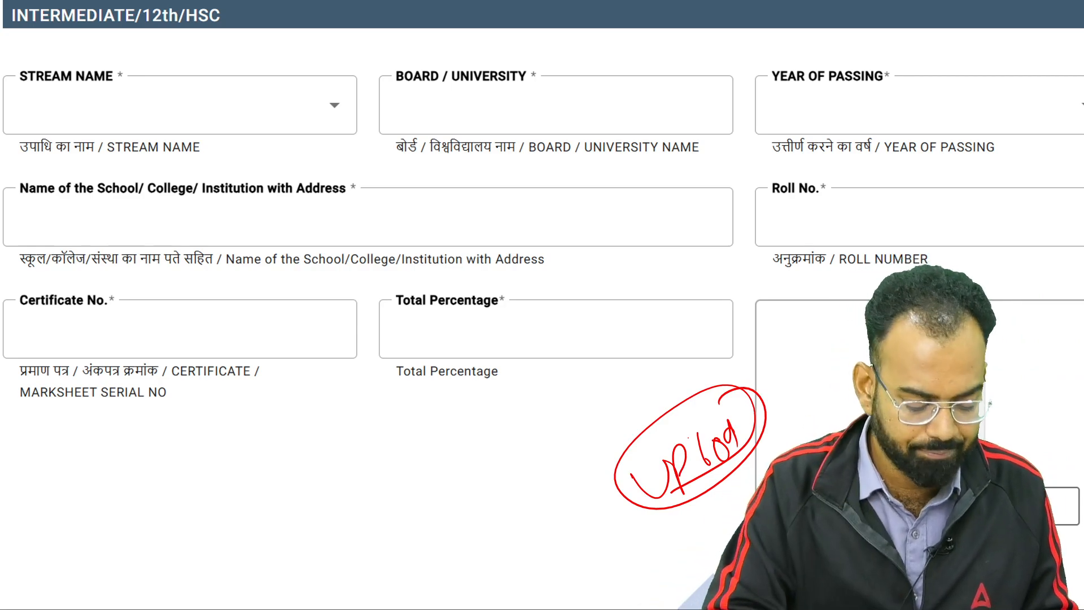
Tick the Stream Name field twice, handwrite the stream, and tick Board / University
{"action": "left_click", "coordinate": [49, 594]}
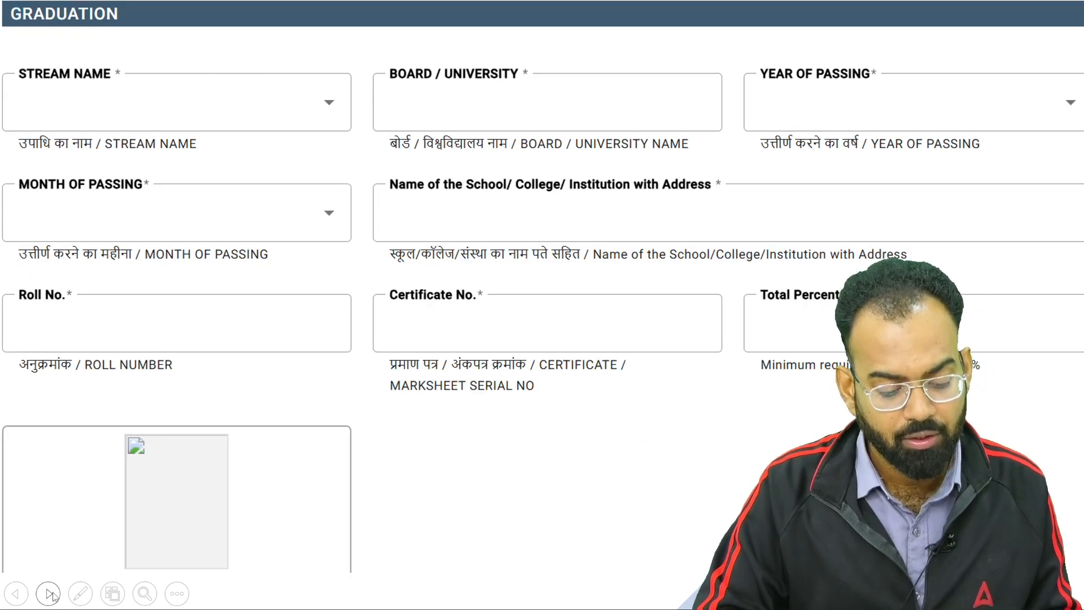
{"action": "left_click", "coordinate": [20, 595]}
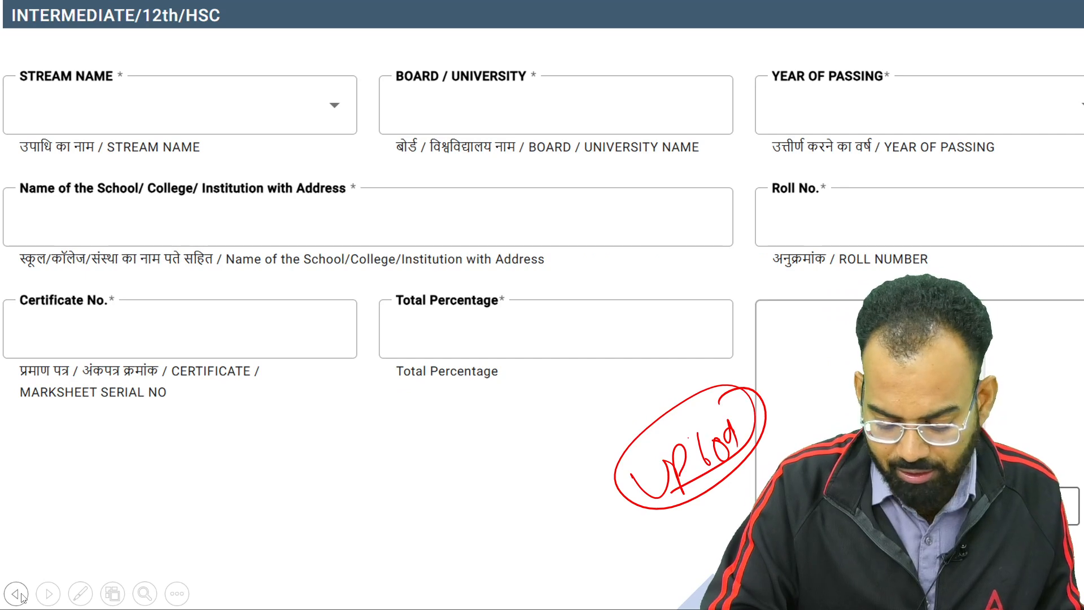
{"action": "left_click_drag", "start_coordinate": [206, 96], "coordinate": [287, 62]}
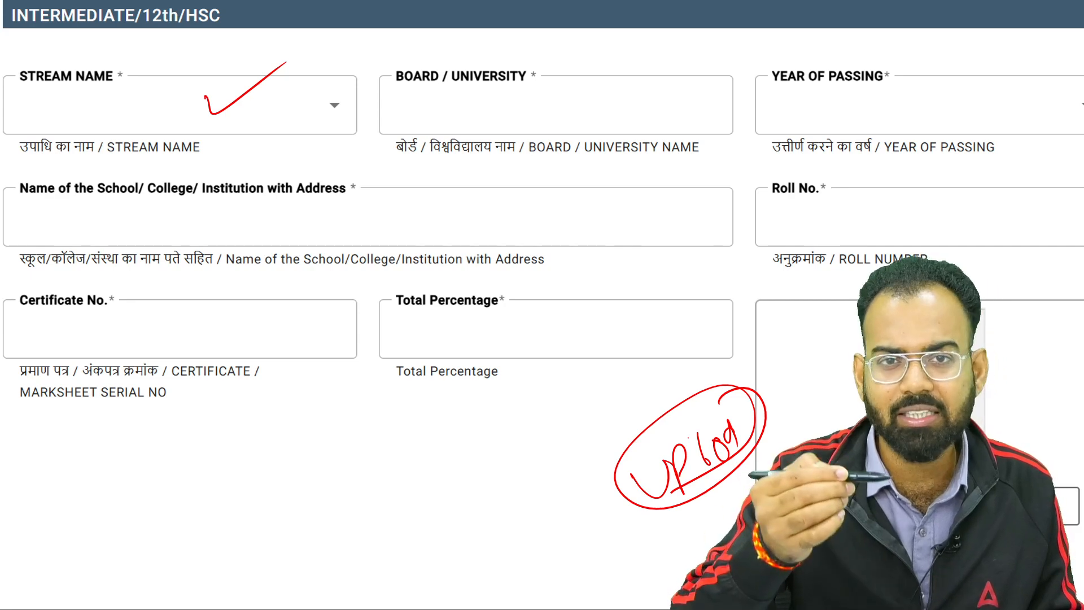
{"action": "left_click_drag", "start_coordinate": [237, 125], "coordinate": [337, 41]}
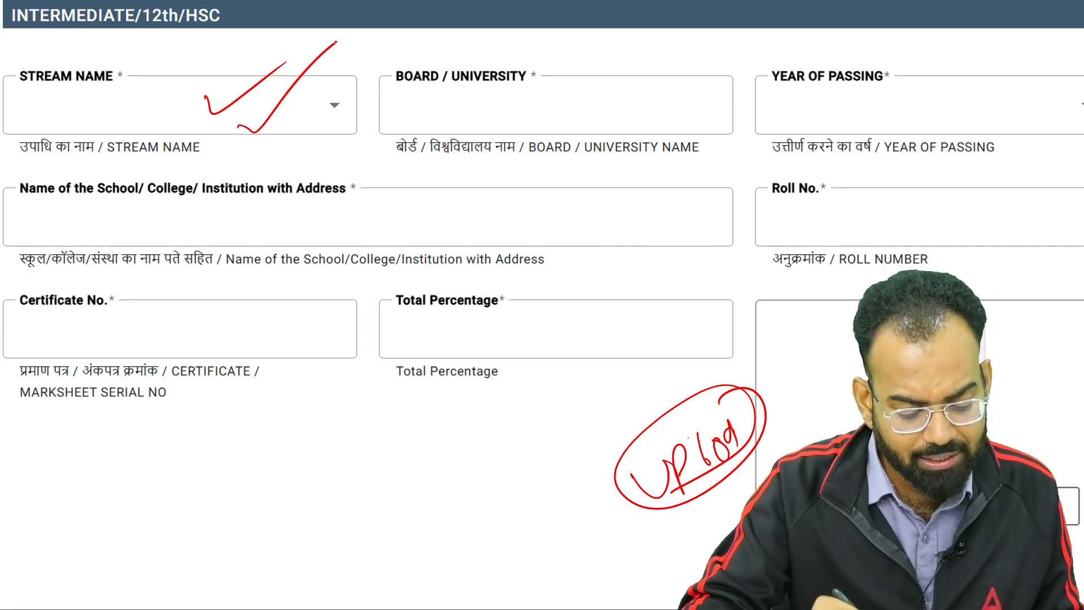
{"action": "mouse_move", "coordinate": [311, 118]}
{"action": "left_mouse_down"}
{"action": "mouse_move", "coordinate": [346, 107]}
{"action": "mouse_move", "coordinate": [378, 50]}
{"action": "mouse_move", "coordinate": [377, 78]}
{"action": "left_mouse_up"}
{"action": "mouse_move", "coordinate": [489, 102]}
{"action": "left_mouse_down"}
{"action": "mouse_move", "coordinate": [529, 95]}
{"action": "mouse_move", "coordinate": [574, 62]}
{"action": "mouse_move", "coordinate": [581, 89]}
{"action": "mouse_move", "coordinate": [720, 83]}
{"action": "left_mouse_up"}
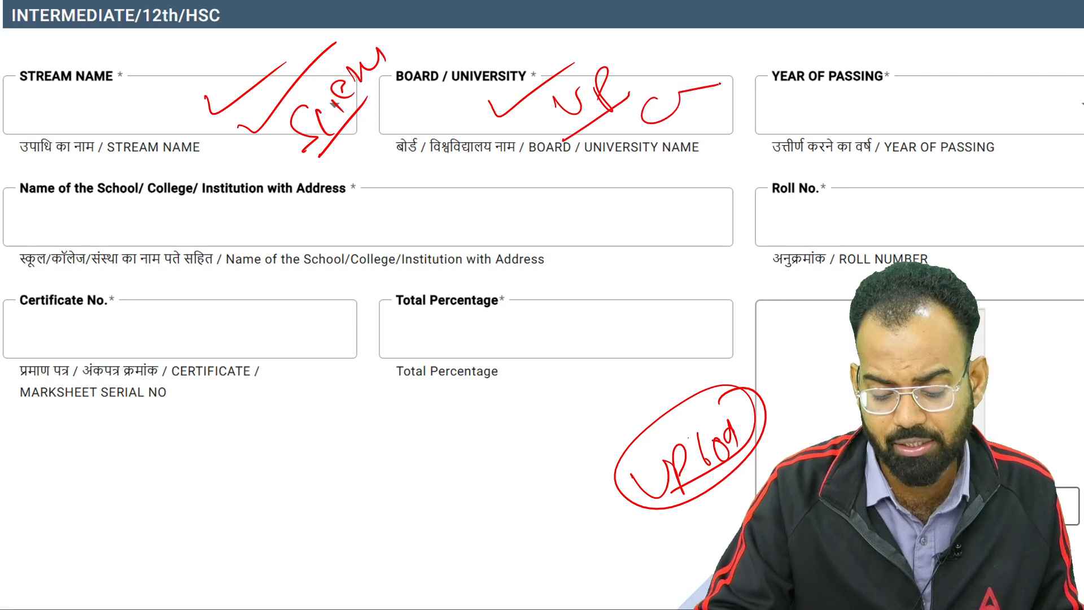
Write and underline the passing year 2017, then tick the school name, Roll No. and Certificate No. fields
{"action": "mouse_move", "coordinate": [858, 44]}
{"action": "left_mouse_down"}
{"action": "mouse_move", "coordinate": [804, 45]}
{"action": "mouse_move", "coordinate": [864, 55]}
{"action": "left_mouse_up"}
{"action": "mouse_move", "coordinate": [905, 98]}
{"action": "left_mouse_down"}
{"action": "mouse_move", "coordinate": [938, 125]}
{"action": "mouse_move", "coordinate": [942, 98]}
{"action": "left_mouse_up"}
{"action": "mouse_move", "coordinate": [966, 85]}
{"action": "left_mouse_down"}
{"action": "mouse_move", "coordinate": [965, 116]}
{"action": "mouse_move", "coordinate": [982, 115]}
{"action": "left_mouse_up"}
{"action": "left_click_drag", "start_coordinate": [906, 134], "coordinate": [1027, 95]}
{"action": "mouse_move", "coordinate": [252, 221]}
{"action": "left_mouse_down"}
{"action": "mouse_move", "coordinate": [259, 234]}
{"action": "mouse_move", "coordinate": [325, 194]}
{"action": "mouse_move", "coordinate": [433, 174]}
{"action": "left_mouse_up"}
{"action": "left_click_drag", "start_coordinate": [818, 225], "coordinate": [964, 182]}
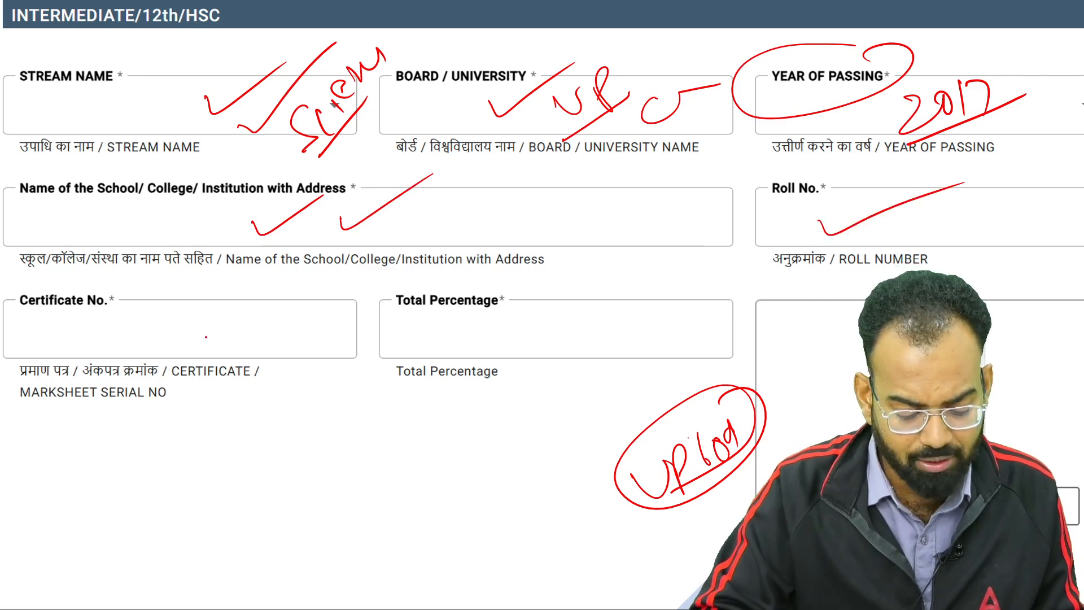
{"action": "left_click_drag", "start_coordinate": [219, 334], "coordinate": [311, 288]}
Write and underline 99% in Total Percentage, and write 12 in the upload box
{"action": "left_click_drag", "start_coordinate": [543, 320], "coordinate": [537, 344]}
{"action": "mouse_move", "coordinate": [579, 315]}
{"action": "left_mouse_down"}
{"action": "mouse_move", "coordinate": [567, 334]}
{"action": "mouse_move", "coordinate": [576, 351]}
{"action": "left_mouse_up"}
{"action": "left_click_drag", "start_coordinate": [600, 301], "coordinate": [597, 330]}
{"action": "left_click_drag", "start_coordinate": [548, 385], "coordinate": [627, 336]}
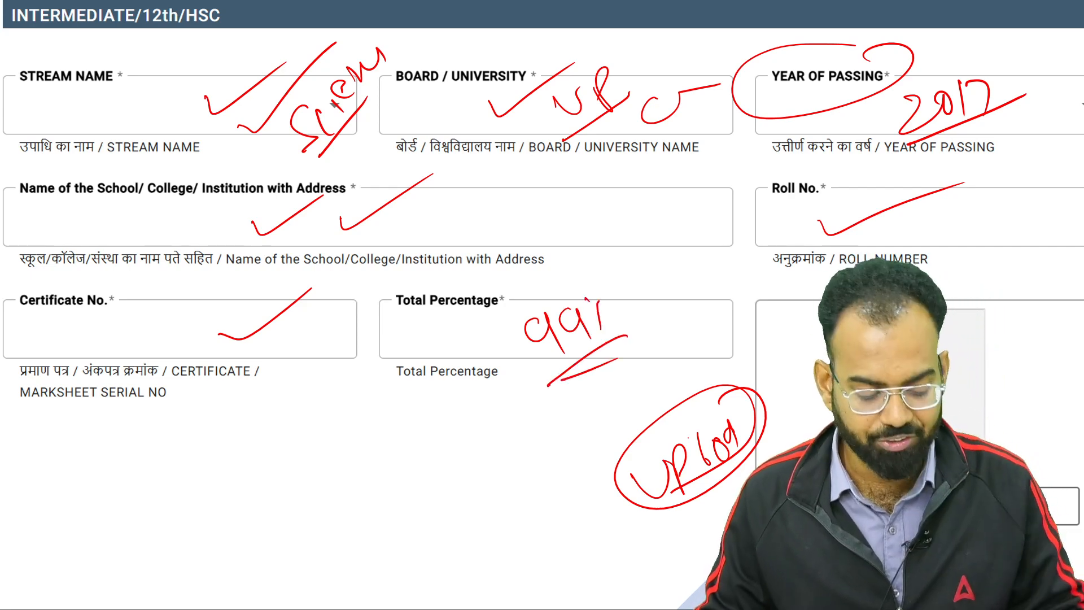
{"action": "left_click_drag", "start_coordinate": [793, 346], "coordinate": [801, 385]}
{"action": "left_click_drag", "start_coordinate": [809, 345], "coordinate": [845, 375]}
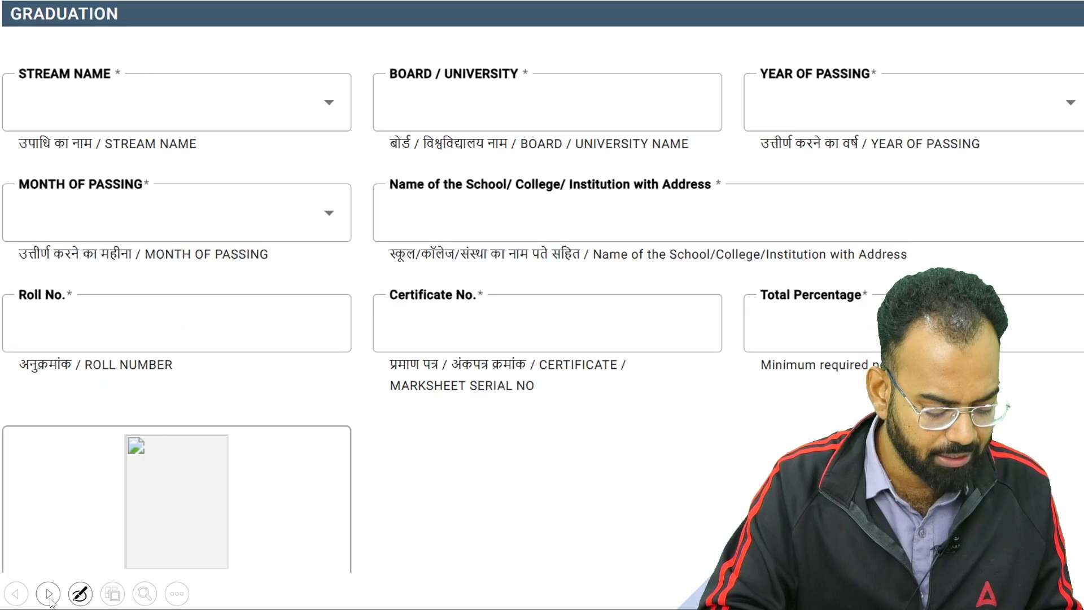
On the Graduation slide, write 'Agri' over the stream and the university abbreviation over Board / University
{"action": "left_click", "coordinate": [49, 594]}
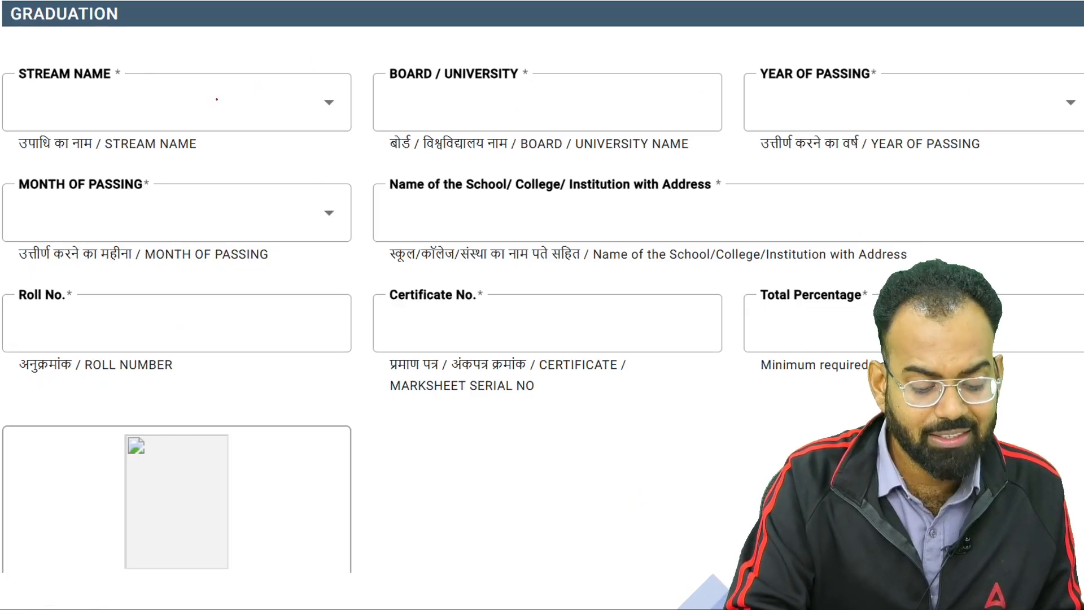
{"action": "mouse_move", "coordinate": [230, 125]}
{"action": "left_mouse_down"}
{"action": "mouse_move", "coordinate": [226, 89]}
{"action": "mouse_move", "coordinate": [251, 105]}
{"action": "left_mouse_up"}
{"action": "mouse_move", "coordinate": [218, 114]}
{"action": "left_mouse_down"}
{"action": "mouse_move", "coordinate": [266, 78]}
{"action": "mouse_move", "coordinate": [285, 82]}
{"action": "mouse_move", "coordinate": [315, 141]}
{"action": "left_mouse_up"}
{"action": "left_click_drag", "start_coordinate": [330, 47], "coordinate": [343, 87]}
{"action": "mouse_move", "coordinate": [339, 86]}
{"action": "left_mouse_down"}
{"action": "mouse_move", "coordinate": [257, 138]}
{"action": "mouse_move", "coordinate": [377, 82]}
{"action": "left_mouse_up"}
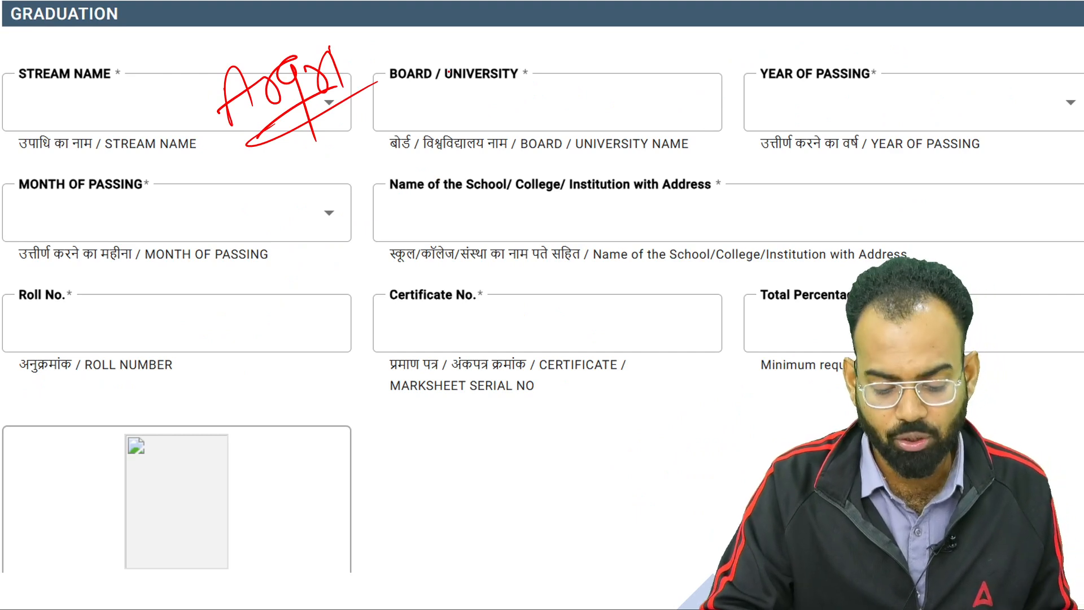
{"action": "mouse_move", "coordinate": [466, 94]}
{"action": "left_mouse_down"}
{"action": "mouse_move", "coordinate": [499, 130]}
{"action": "mouse_move", "coordinate": [591, 91]}
{"action": "left_mouse_up"}
Write and underline 2022 for Year of Passing and July for Month of Passing
{"action": "left_click_drag", "start_coordinate": [761, 92], "coordinate": [856, 95]}
{"action": "mouse_move", "coordinate": [789, 113]}
{"action": "left_mouse_down"}
{"action": "mouse_move", "coordinate": [795, 135]}
{"action": "mouse_move", "coordinate": [829, 129]}
{"action": "left_mouse_up"}
{"action": "mouse_move", "coordinate": [833, 108]}
{"action": "left_mouse_down"}
{"action": "mouse_move", "coordinate": [835, 123]}
{"action": "mouse_move", "coordinate": [878, 120]}
{"action": "left_mouse_up"}
{"action": "left_click_drag", "start_coordinate": [884, 93], "coordinate": [929, 100]}
{"action": "left_click_drag", "start_coordinate": [829, 137], "coordinate": [947, 105]}
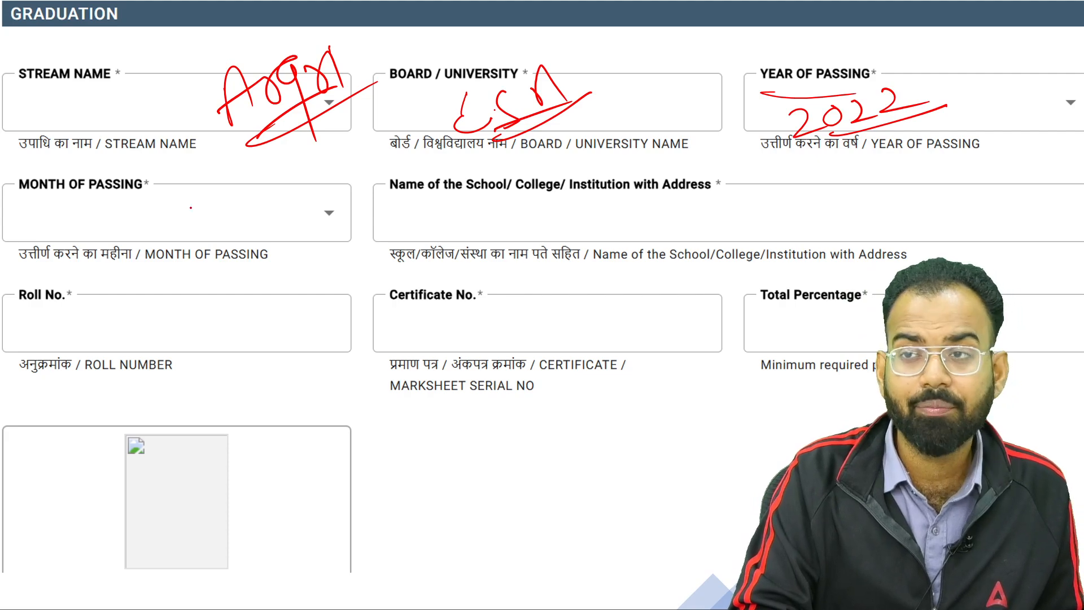
{"action": "left_click_drag", "start_coordinate": [194, 197], "coordinate": [172, 230]}
{"action": "left_click_drag", "start_coordinate": [157, 206], "coordinate": [270, 158]}
{"action": "left_click_drag", "start_coordinate": [205, 232], "coordinate": [311, 181]}
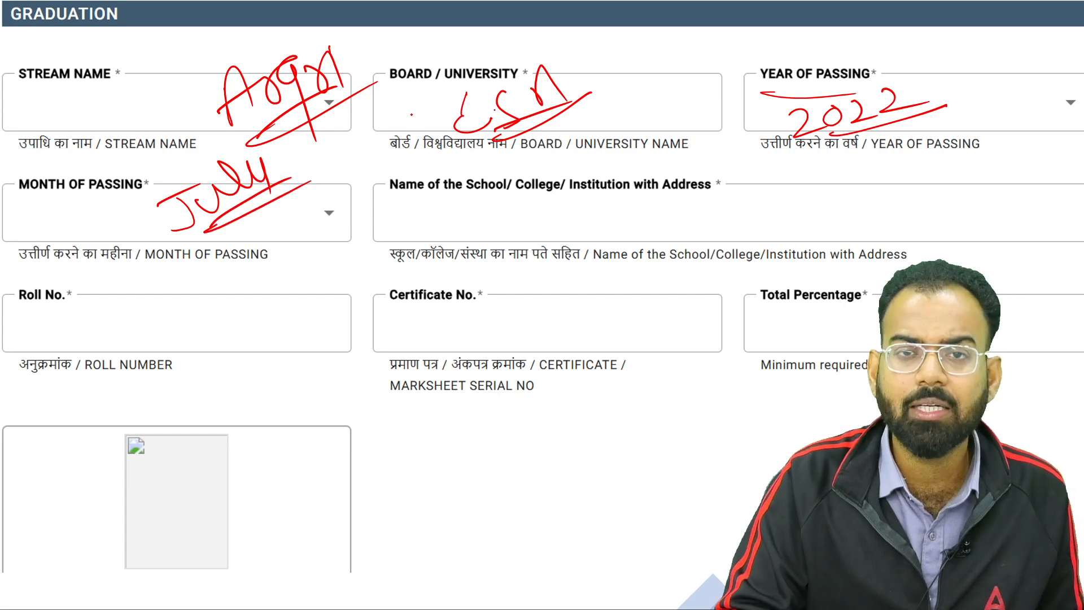
Underline the school name label and handwrite the college initials in its field
{"action": "left_click_drag", "start_coordinate": [376, 193], "coordinate": [508, 195]}
{"action": "mouse_move", "coordinate": [464, 213]}
{"action": "left_mouse_down"}
{"action": "mouse_move", "coordinate": [438, 226]}
{"action": "mouse_move", "coordinate": [475, 240]}
{"action": "mouse_move", "coordinate": [490, 226]}
{"action": "mouse_move", "coordinate": [492, 237]}
{"action": "left_mouse_up"}
{"action": "left_click", "coordinate": [483, 229]}
{"action": "left_click", "coordinate": [510, 233]}
{"action": "left_click_drag", "start_coordinate": [516, 238], "coordinate": [537, 235]}
{"action": "left_click_drag", "start_coordinate": [558, 218], "coordinate": [573, 232]}
{"action": "left_click_drag", "start_coordinate": [590, 205], "coordinate": [590, 234]}
{"action": "left_click_drag", "start_coordinate": [497, 246], "coordinate": [621, 227]}
{"action": "left_click", "coordinate": [625, 227]}
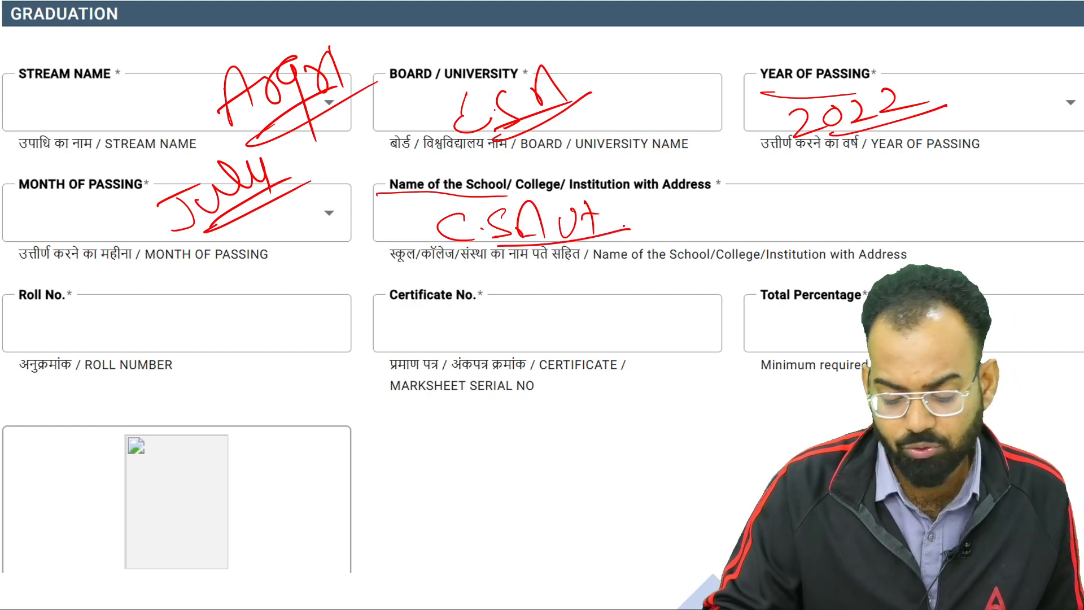
Write and underline a sample roll number in the Roll No. field
{"action": "mouse_move", "coordinate": [93, 320]}
{"action": "left_mouse_down"}
{"action": "mouse_move", "coordinate": [89, 351]}
{"action": "mouse_move", "coordinate": [105, 350]}
{"action": "left_mouse_up"}
{"action": "left_click_drag", "start_coordinate": [129, 307], "coordinate": [121, 329]}
{"action": "left_click_drag", "start_coordinate": [154, 286], "coordinate": [149, 359]}
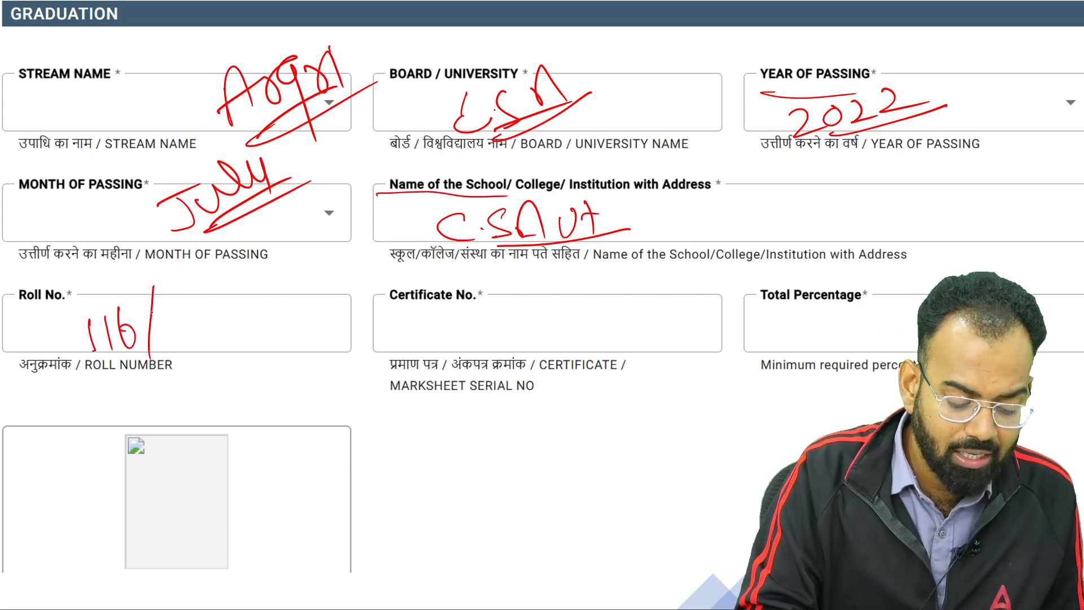
{"action": "mouse_move", "coordinate": [132, 314]}
{"action": "left_mouse_down"}
{"action": "mouse_move", "coordinate": [141, 342]}
{"action": "mouse_move", "coordinate": [169, 314]}
{"action": "left_mouse_up"}
{"action": "mouse_move", "coordinate": [170, 299]}
{"action": "left_mouse_down"}
{"action": "mouse_move", "coordinate": [148, 322]}
{"action": "mouse_move", "coordinate": [186, 309]}
{"action": "left_mouse_up"}
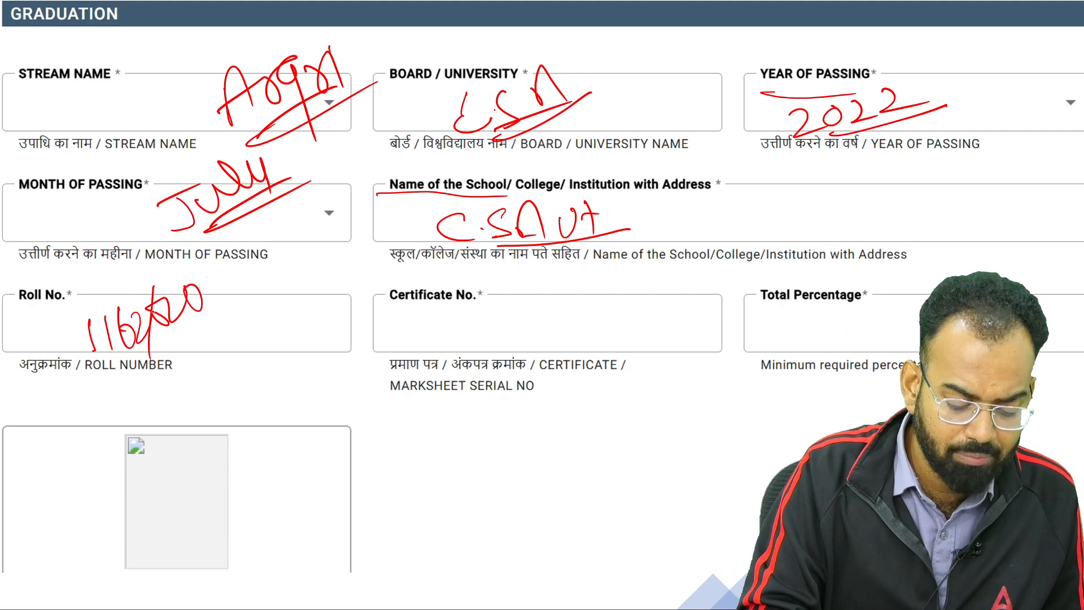
{"action": "left_click_drag", "start_coordinate": [119, 354], "coordinate": [247, 290]}
{"action": "left_click", "coordinate": [257, 286]}
Circle and outline Certificate No. with an underlined note, and strike through the Total Percentage label
{"action": "left_click_drag", "start_coordinate": [434, 273], "coordinate": [435, 275]}
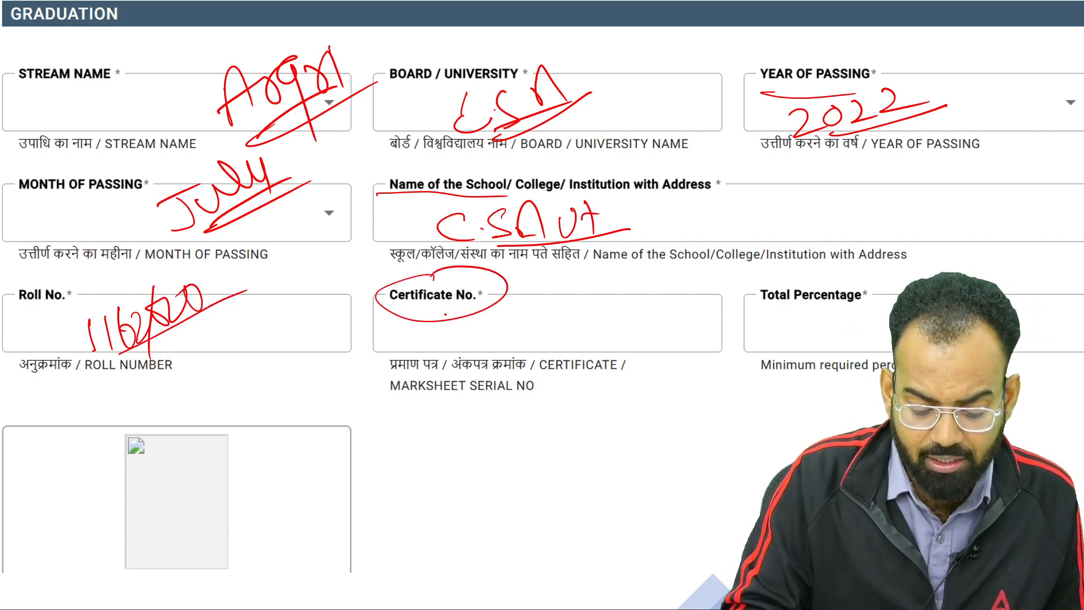
{"action": "mouse_move", "coordinate": [584, 305]}
{"action": "left_mouse_down"}
{"action": "mouse_move", "coordinate": [497, 311]}
{"action": "mouse_move", "coordinate": [596, 292]}
{"action": "left_mouse_up"}
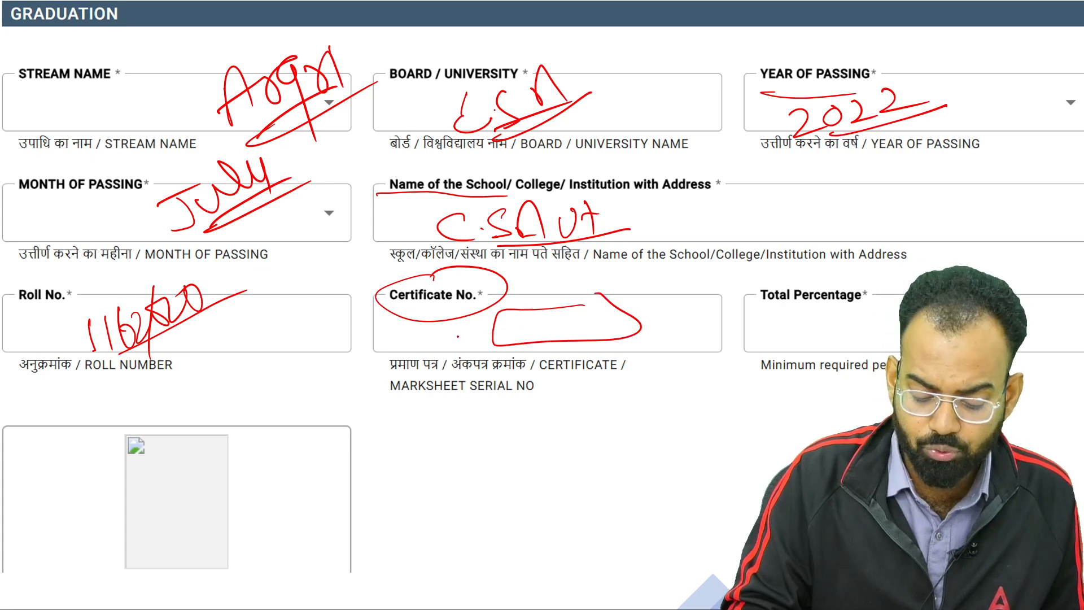
{"action": "left_click_drag", "start_coordinate": [525, 311], "coordinate": [469, 346]}
{"action": "mouse_move", "coordinate": [557, 345]}
{"action": "left_mouse_down"}
{"action": "mouse_move", "coordinate": [575, 299]}
{"action": "mouse_move", "coordinate": [673, 284]}
{"action": "left_mouse_up"}
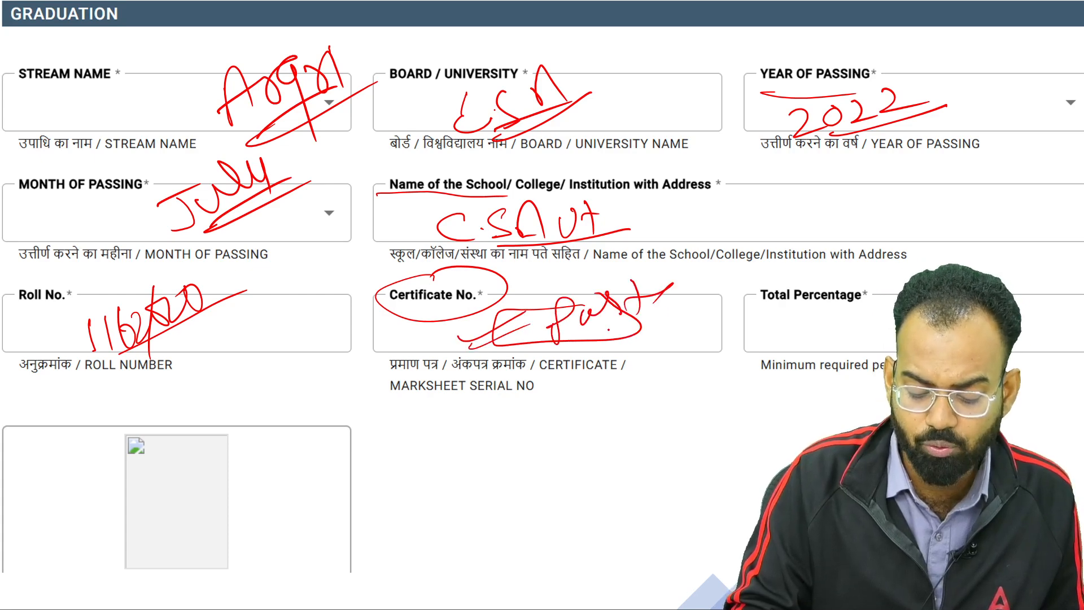
{"action": "left_click_drag", "start_coordinate": [596, 333], "coordinate": [872, 277]}
{"action": "left_click_drag", "start_coordinate": [740, 281], "coordinate": [791, 312]}
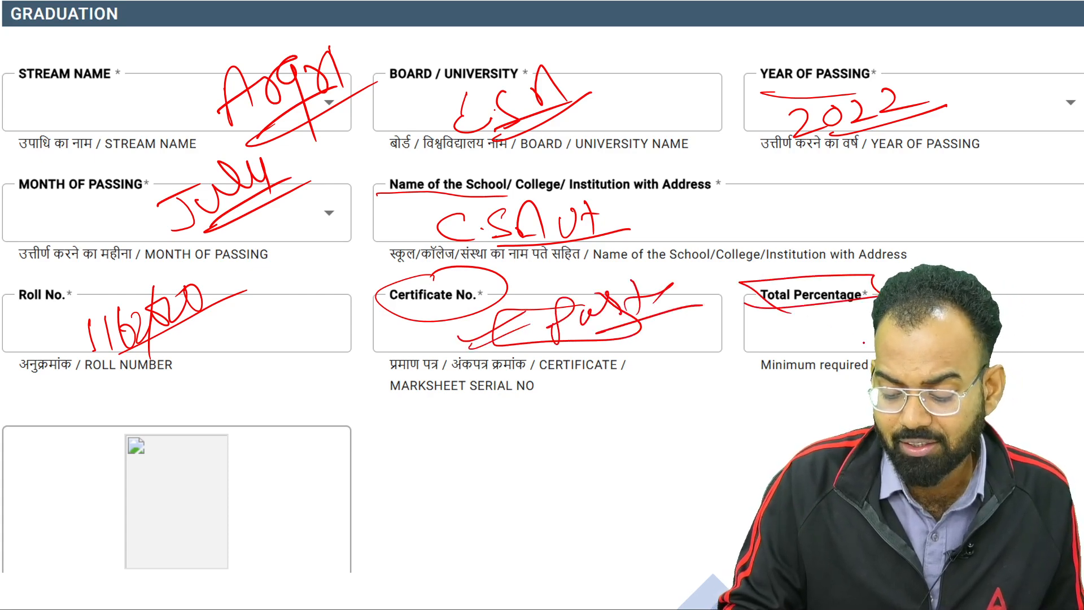
Underline the minimum-percentage note, circle the percentage, and tick, label 'Degree' and circle the upload box
{"action": "mouse_move", "coordinate": [776, 380]}
{"action": "left_mouse_down"}
{"action": "mouse_move", "coordinate": [861, 377]}
{"action": "mouse_move", "coordinate": [754, 362]}
{"action": "mouse_move", "coordinate": [808, 379]}
{"action": "mouse_move", "coordinate": [837, 374]}
{"action": "left_mouse_up"}
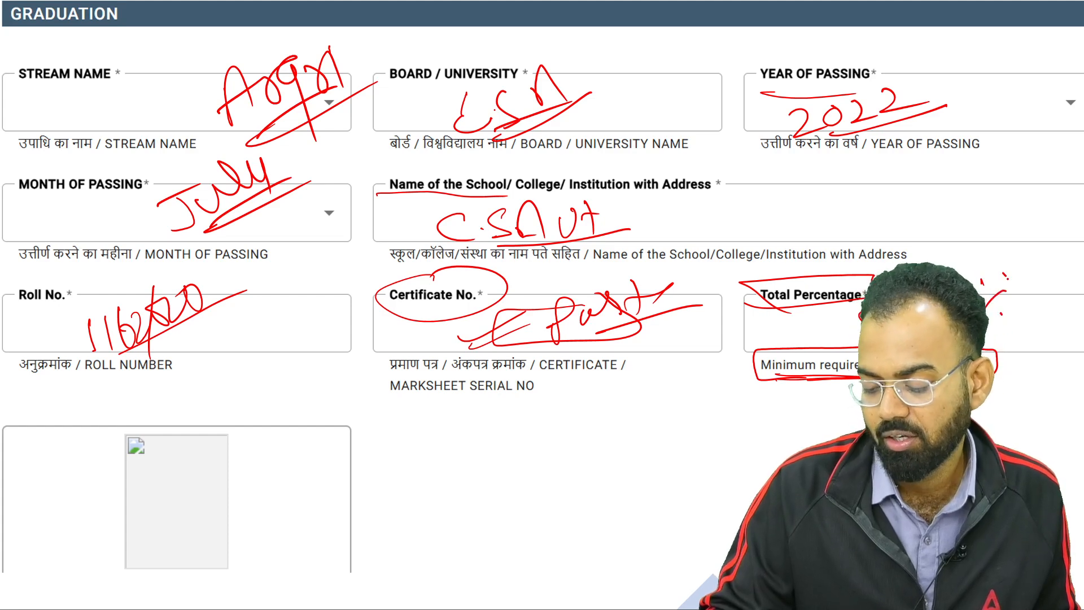
{"action": "left_click_drag", "start_coordinate": [1005, 275], "coordinate": [972, 278]}
{"action": "mouse_move", "coordinate": [203, 500]}
{"action": "left_mouse_down"}
{"action": "mouse_move", "coordinate": [254, 486]}
{"action": "mouse_move", "coordinate": [300, 444]}
{"action": "left_mouse_up"}
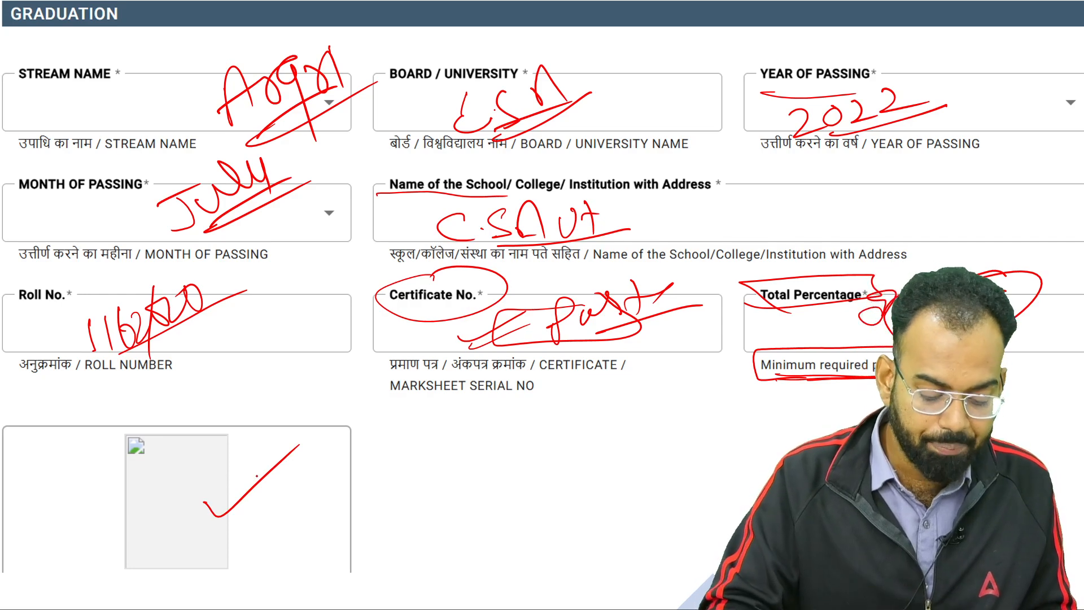
{"action": "mouse_move", "coordinate": [299, 497]}
{"action": "left_mouse_down"}
{"action": "mouse_move", "coordinate": [291, 523]}
{"action": "mouse_move", "coordinate": [313, 485]}
{"action": "mouse_move", "coordinate": [368, 499]}
{"action": "mouse_move", "coordinate": [389, 429]}
{"action": "mouse_move", "coordinate": [361, 531]}
{"action": "mouse_move", "coordinate": [389, 402]}
{"action": "mouse_move", "coordinate": [412, 447]}
{"action": "left_mouse_up"}
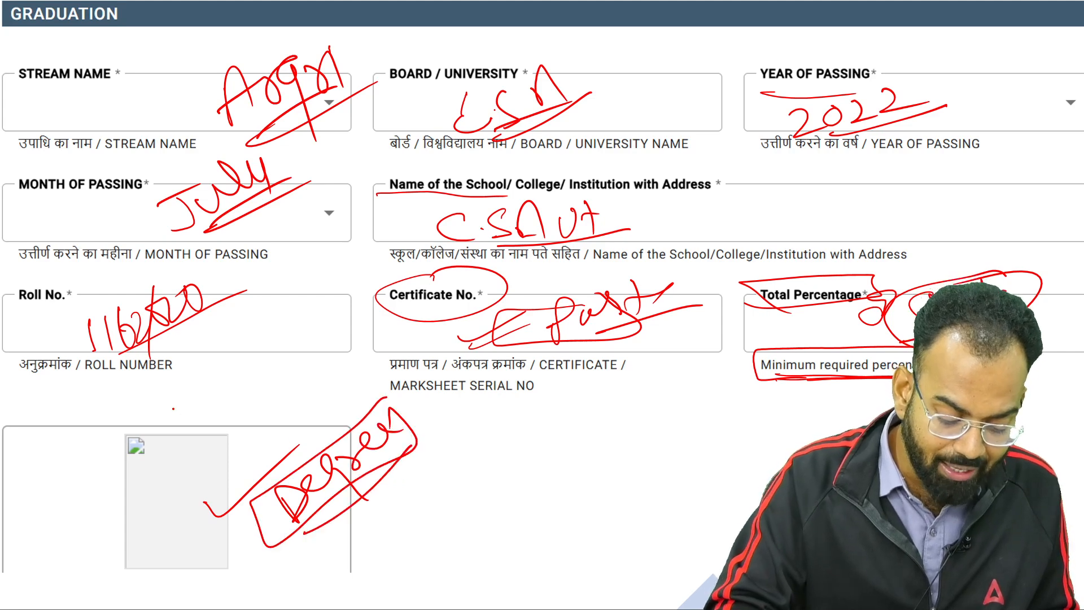
{"action": "mouse_move", "coordinate": [124, 434]}
{"action": "left_mouse_down"}
{"action": "mouse_move", "coordinate": [231, 567]}
{"action": "mouse_move", "coordinate": [89, 501]}
{"action": "left_mouse_up"}
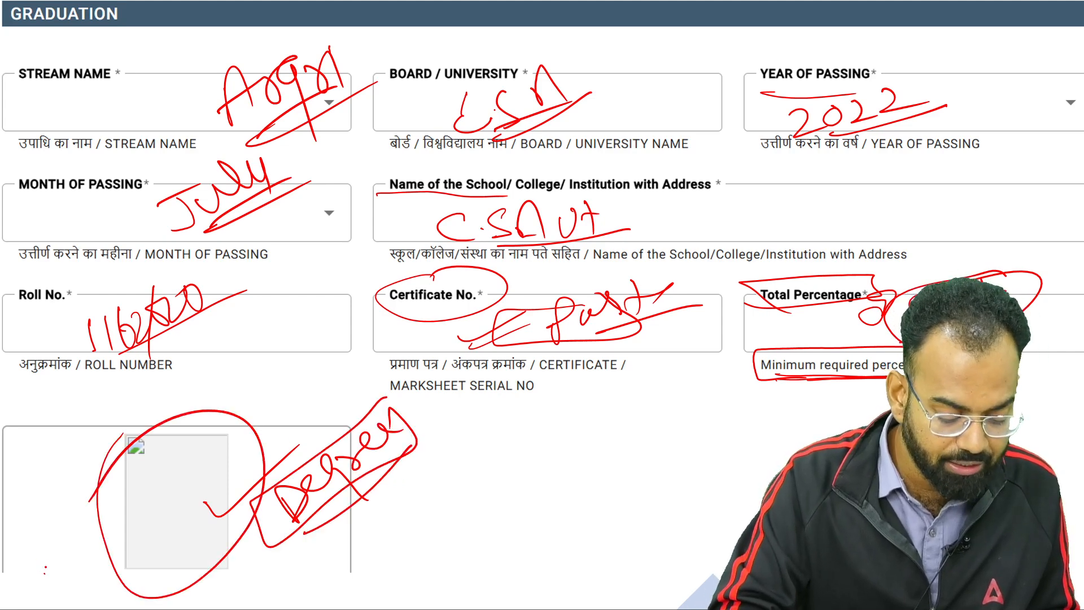
{"action": "left_click", "coordinate": [49, 594]}
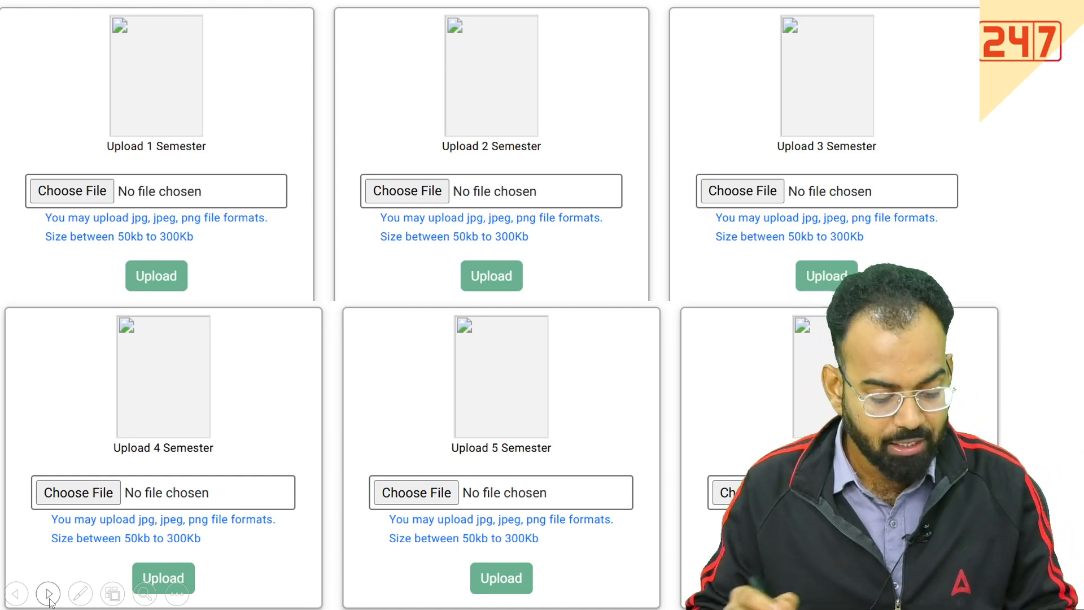
Tick the upload boxes for semesters 1 to 5 and mark the 50kb to 300Kb limit
{"action": "key", "text": "ctrl+p"}
{"action": "mouse_move", "coordinate": [65, 180]}
{"action": "left_mouse_down"}
{"action": "mouse_move", "coordinate": [76, 191]}
{"action": "mouse_move", "coordinate": [139, 120]}
{"action": "left_mouse_up"}
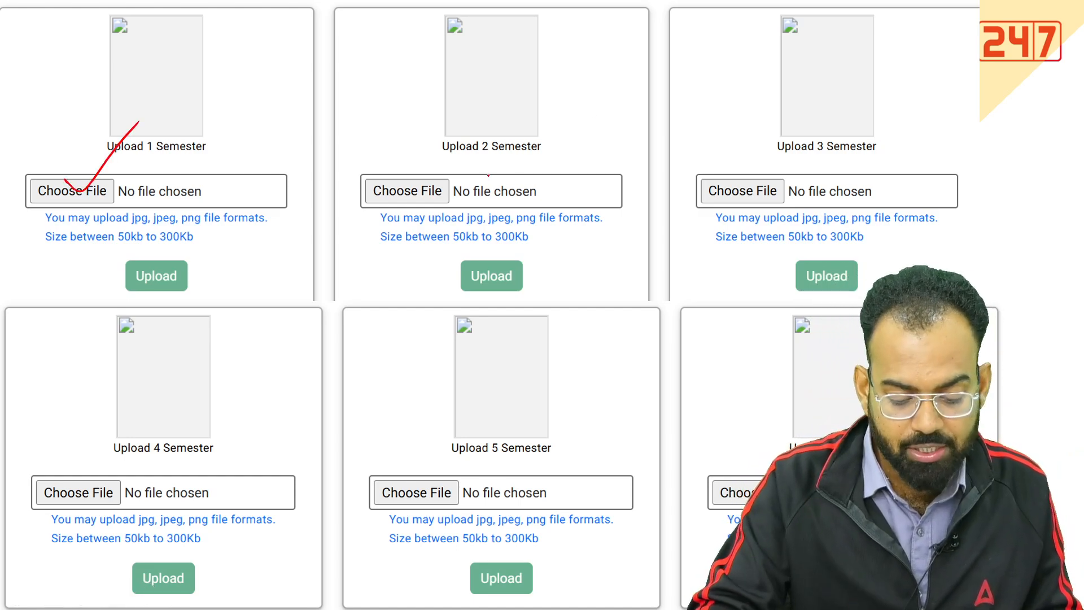
{"action": "left_click_drag", "start_coordinate": [488, 175], "coordinate": [571, 138]}
{"action": "left_click_drag", "start_coordinate": [780, 178], "coordinate": [929, 105]}
{"action": "left_click_drag", "start_coordinate": [123, 513], "coordinate": [242, 424]}
{"action": "left_click_drag", "start_coordinate": [440, 470], "coordinate": [563, 412]}
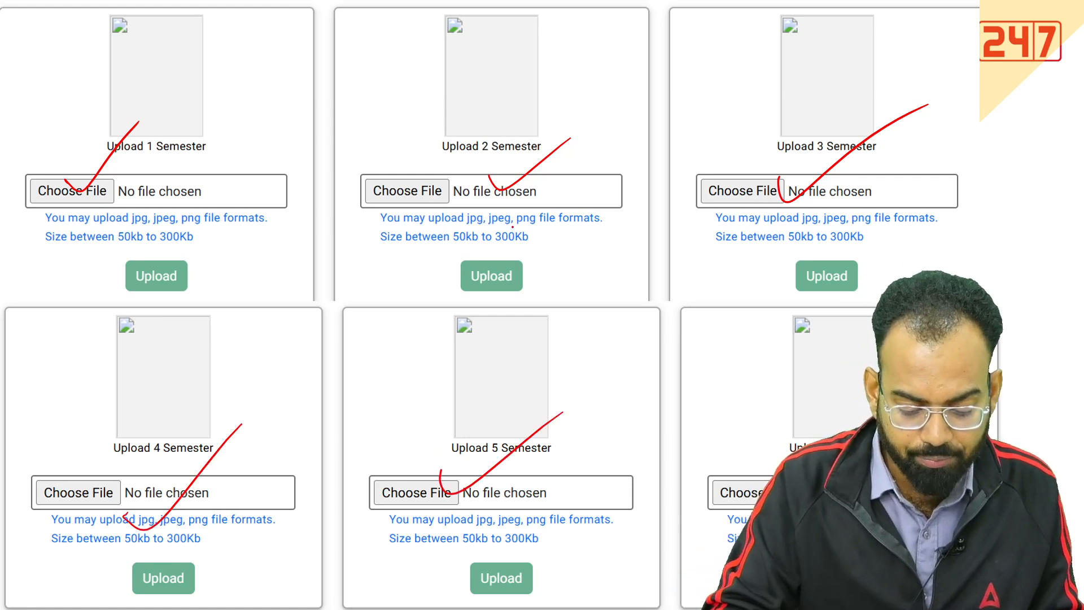
{"action": "left_click_drag", "start_coordinate": [429, 224], "coordinate": [573, 225]}
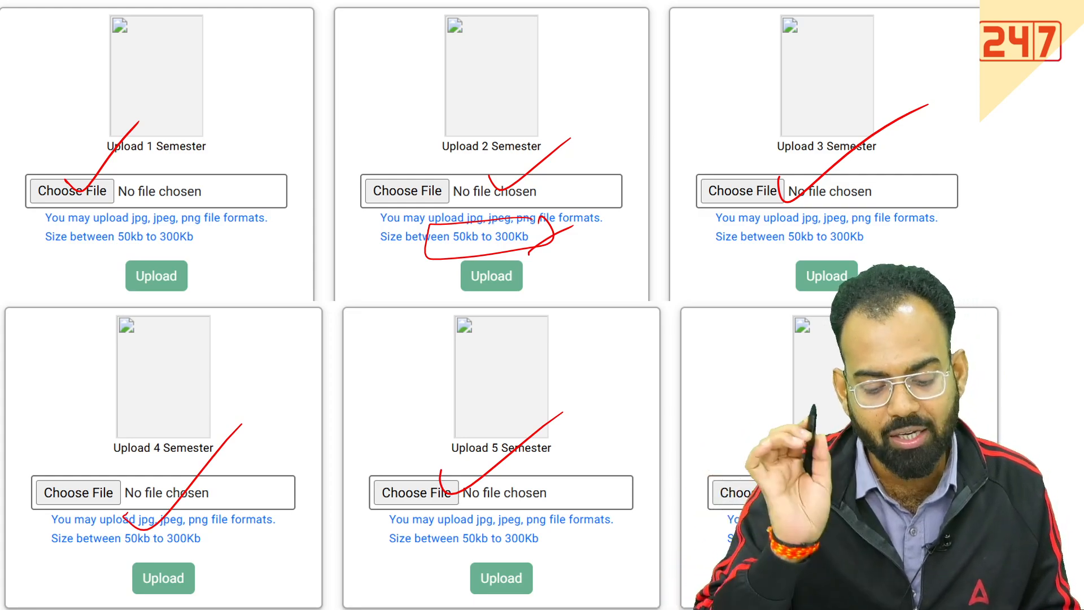
On the Experience Details step, circle the step name and tick the Preference 1, 2 and 3 city boxes
{"action": "left_click", "coordinate": [54, 602]}
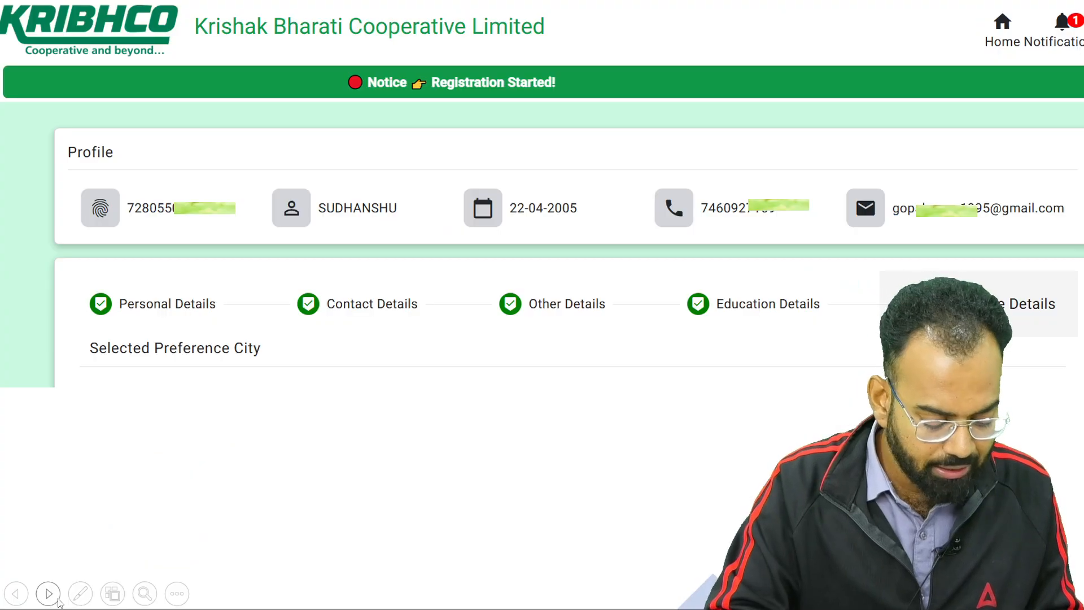
{"action": "left_click", "coordinate": [55, 603]}
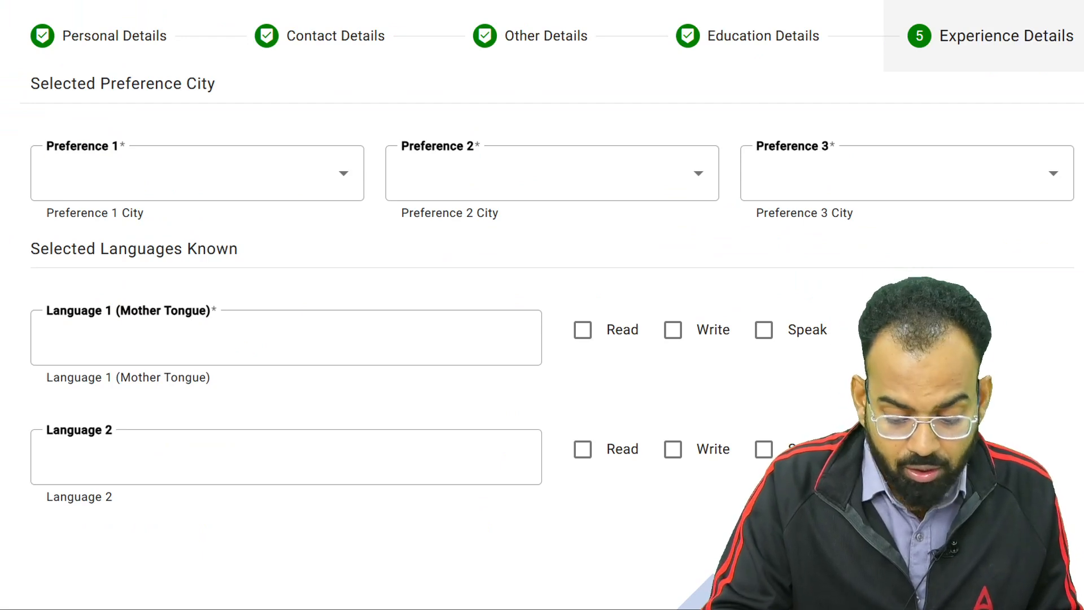
{"action": "mouse_move", "coordinate": [955, 21]}
{"action": "left_mouse_down"}
{"action": "mouse_move", "coordinate": [898, 57]}
{"action": "mouse_move", "coordinate": [1081, 68]}
{"action": "mouse_move", "coordinate": [996, 15]}
{"action": "left_mouse_up"}
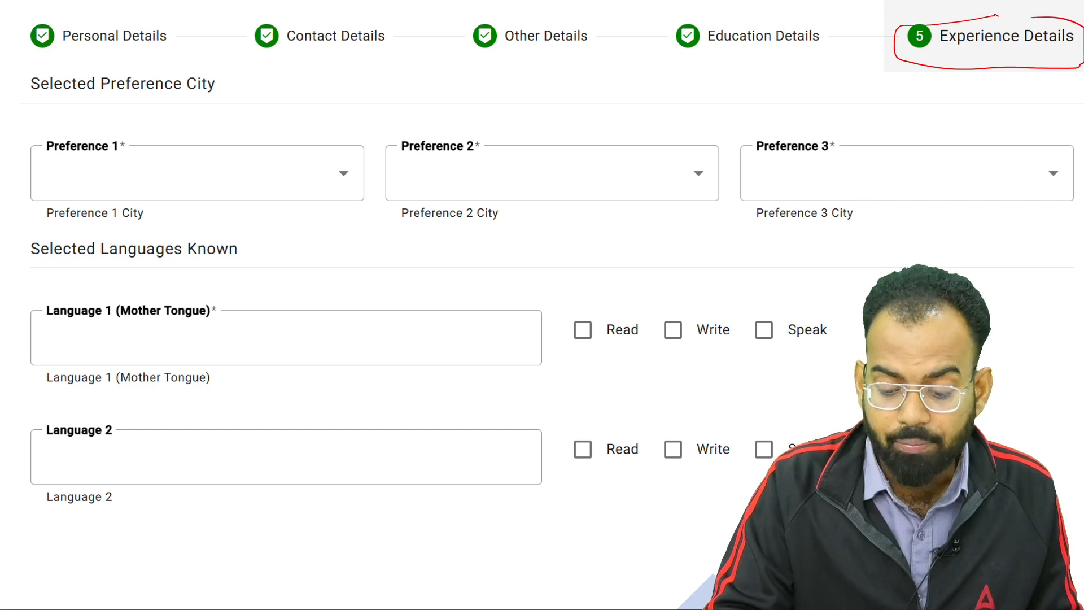
{"action": "left_click_drag", "start_coordinate": [201, 179], "coordinate": [278, 136]}
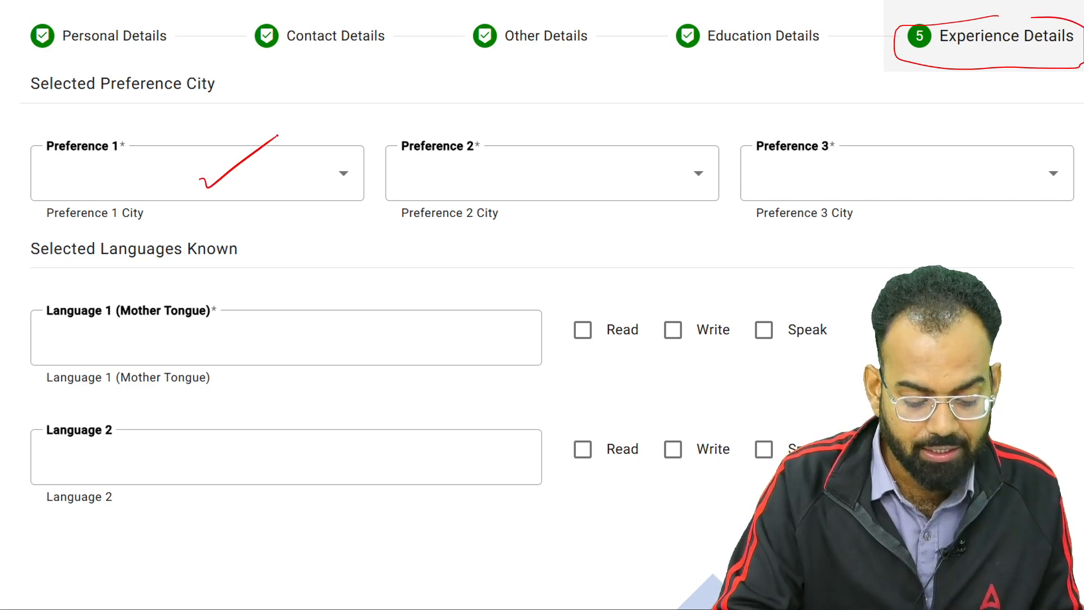
{"action": "left_click_drag", "start_coordinate": [481, 160], "coordinate": [556, 129]}
{"action": "left_click_drag", "start_coordinate": [819, 183], "coordinate": [902, 133]}
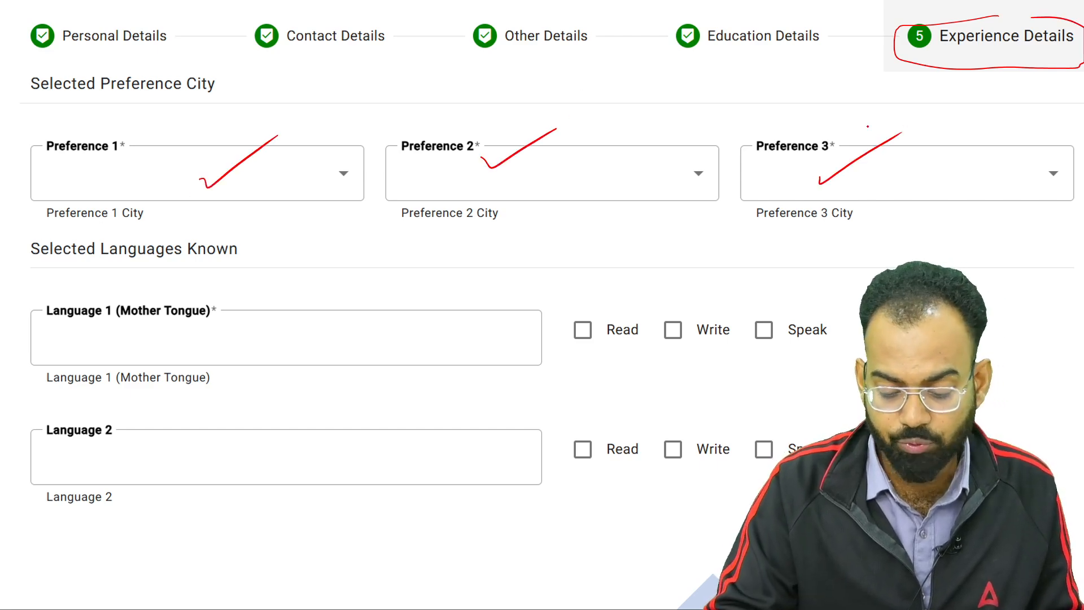
Number Preference 1 and handwrite an underlined, circled note above it
{"action": "left_click_drag", "start_coordinate": [256, 165], "coordinate": [278, 193]}
{"action": "left_click_drag", "start_coordinate": [244, 166], "coordinate": [257, 153]}
{"action": "left_click", "coordinate": [369, 94]}
{"action": "mouse_move", "coordinate": [351, 97]}
{"action": "left_mouse_down"}
{"action": "mouse_move", "coordinate": [327, 116]}
{"action": "mouse_move", "coordinate": [354, 154]}
{"action": "mouse_move", "coordinate": [368, 131]}
{"action": "left_mouse_up"}
{"action": "left_click_drag", "start_coordinate": [368, 96], "coordinate": [394, 95]}
{"action": "left_click_drag", "start_coordinate": [397, 61], "coordinate": [441, 81]}
{"action": "left_click_drag", "start_coordinate": [355, 149], "coordinate": [452, 67]}
{"action": "mouse_move", "coordinate": [416, 49]}
{"action": "left_mouse_down"}
{"action": "mouse_move", "coordinate": [351, 155]}
{"action": "mouse_move", "coordinate": [373, 76]}
{"action": "left_mouse_up"}
Handwrite notes over the Preference 2 and Preference 3 boxes
{"action": "left_click_drag", "start_coordinate": [519, 148], "coordinate": [549, 153]}
{"action": "mouse_move", "coordinate": [580, 122]}
{"action": "left_mouse_down"}
{"action": "mouse_move", "coordinate": [560, 137]}
{"action": "mouse_move", "coordinate": [580, 135]}
{"action": "left_mouse_up"}
{"action": "left_click_drag", "start_coordinate": [583, 117], "coordinate": [645, 96]}
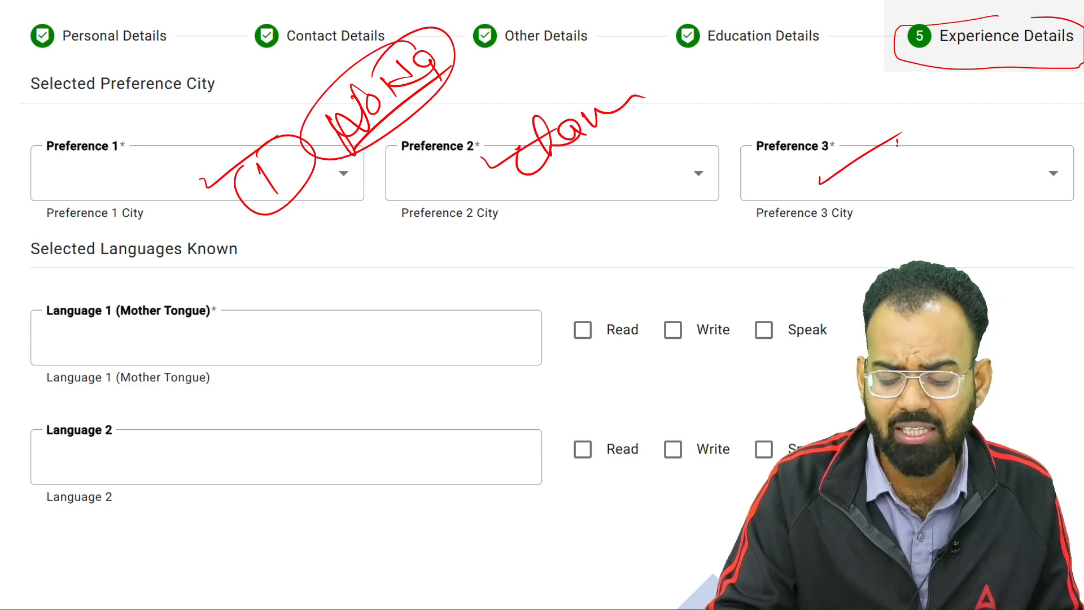
{"action": "left_click_drag", "start_coordinate": [902, 134], "coordinate": [994, 137]}
{"action": "left_click", "coordinate": [962, 131]}
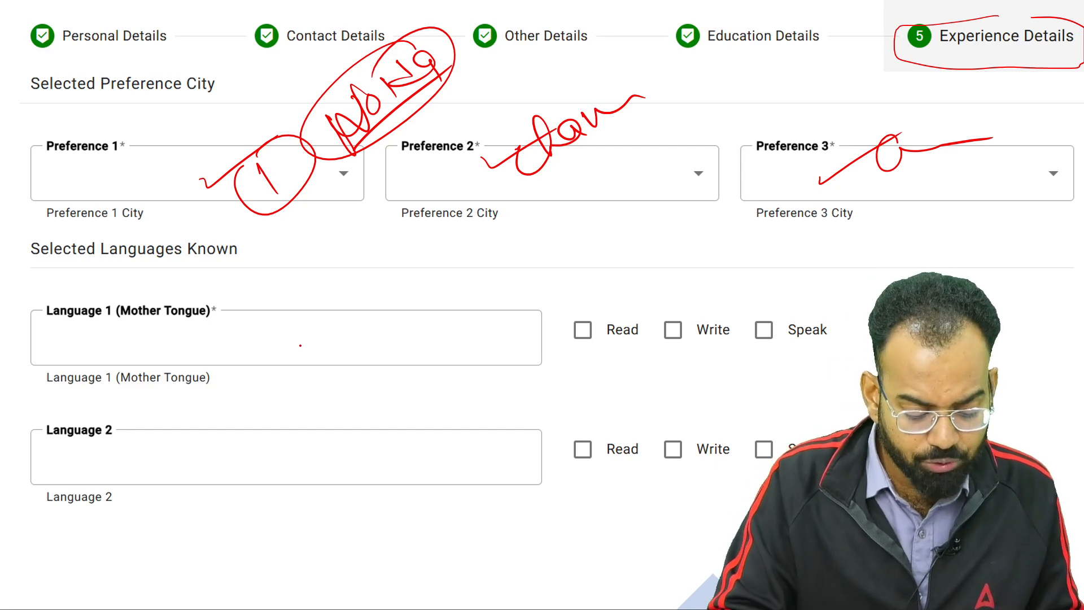
Write 'Hindi' in the Language 1 field and 'English' in the Language 2 field
{"action": "mouse_move", "coordinate": [218, 338]}
{"action": "left_mouse_down"}
{"action": "mouse_move", "coordinate": [228, 362]}
{"action": "mouse_move", "coordinate": [242, 361]}
{"action": "left_mouse_up"}
{"action": "mouse_move", "coordinate": [250, 346]}
{"action": "left_mouse_down"}
{"action": "mouse_move", "coordinate": [258, 357]}
{"action": "mouse_move", "coordinate": [301, 350]}
{"action": "left_mouse_up"}
{"action": "left_click_drag", "start_coordinate": [294, 311], "coordinate": [304, 342]}
{"action": "left_click_drag", "start_coordinate": [310, 323], "coordinate": [320, 345]}
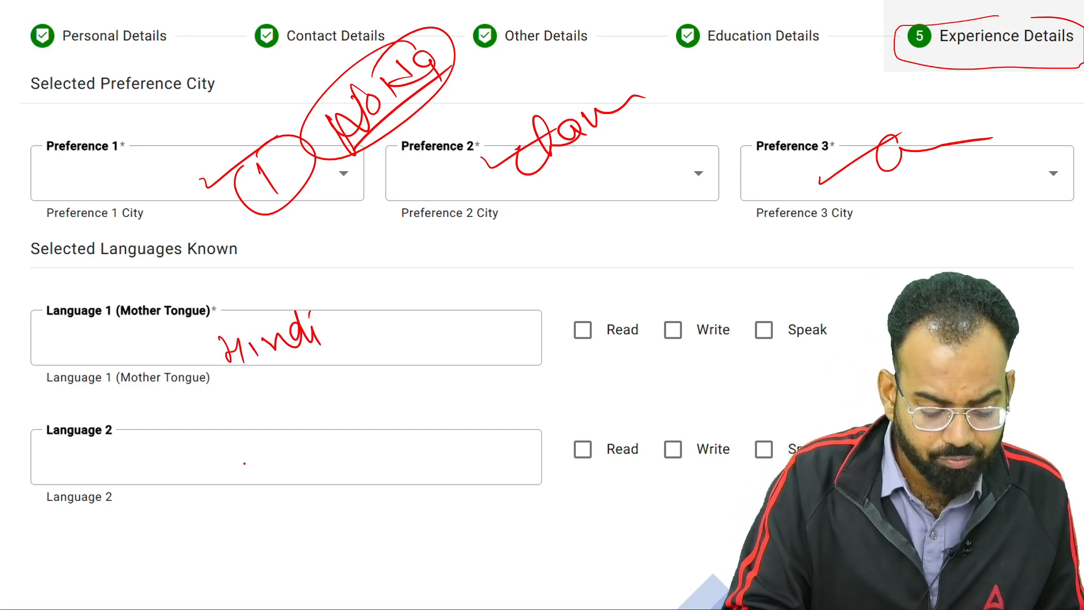
{"action": "mouse_move", "coordinate": [247, 453]}
{"action": "left_mouse_down"}
{"action": "mouse_move", "coordinate": [270, 483]}
{"action": "mouse_move", "coordinate": [254, 446]}
{"action": "left_mouse_up"}
{"action": "mouse_move", "coordinate": [268, 479]}
{"action": "left_mouse_down"}
{"action": "mouse_move", "coordinate": [299, 459]}
{"action": "mouse_move", "coordinate": [315, 489]}
{"action": "left_mouse_up"}
{"action": "mouse_move", "coordinate": [312, 452]}
{"action": "left_mouse_down"}
{"action": "mouse_move", "coordinate": [323, 420]}
{"action": "mouse_move", "coordinate": [330, 462]}
{"action": "left_mouse_up"}
{"action": "left_click", "coordinate": [352, 419]}
{"action": "mouse_move", "coordinate": [346, 428]}
{"action": "left_mouse_down"}
{"action": "mouse_move", "coordinate": [334, 448]}
{"action": "mouse_move", "coordinate": [394, 437]}
{"action": "left_mouse_up"}
{"action": "left_click_drag", "start_coordinate": [554, 332], "coordinate": [673, 298]}
Tick Read, Write and Speak for both languages
{"action": "mouse_move", "coordinate": [647, 339]}
{"action": "left_mouse_down"}
{"action": "mouse_move", "coordinate": [740, 305]}
{"action": "mouse_move", "coordinate": [850, 299]}
{"action": "left_mouse_up"}
{"action": "mouse_move", "coordinate": [542, 466]}
{"action": "left_mouse_down"}
{"action": "mouse_move", "coordinate": [563, 469]}
{"action": "mouse_move", "coordinate": [615, 435]}
{"action": "left_mouse_up"}
{"action": "left_click_drag", "start_coordinate": [644, 471], "coordinate": [729, 436]}
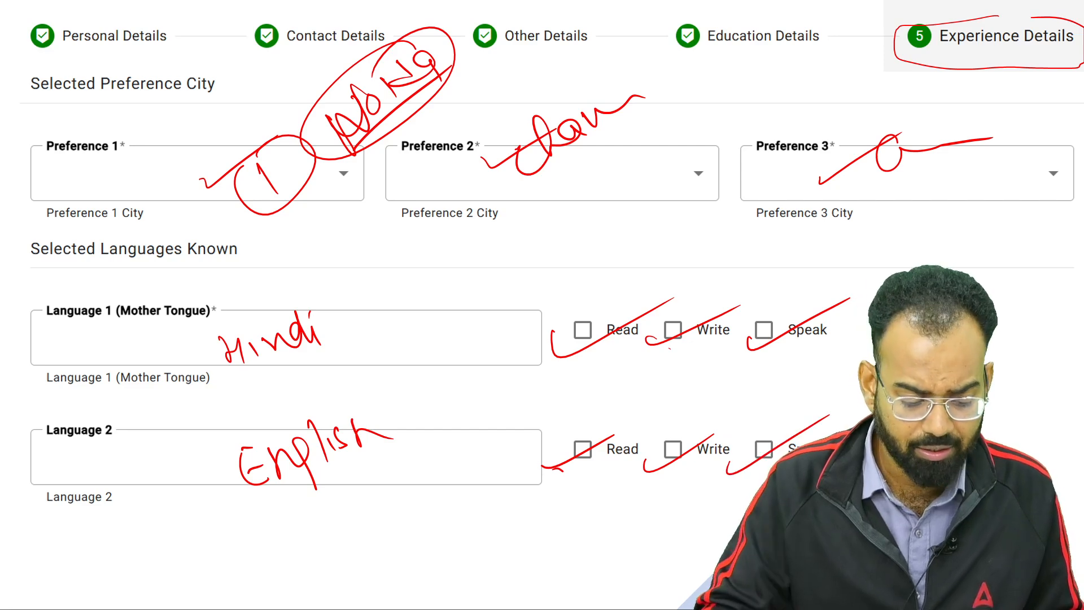
{"action": "left_click", "coordinate": [79, 593]}
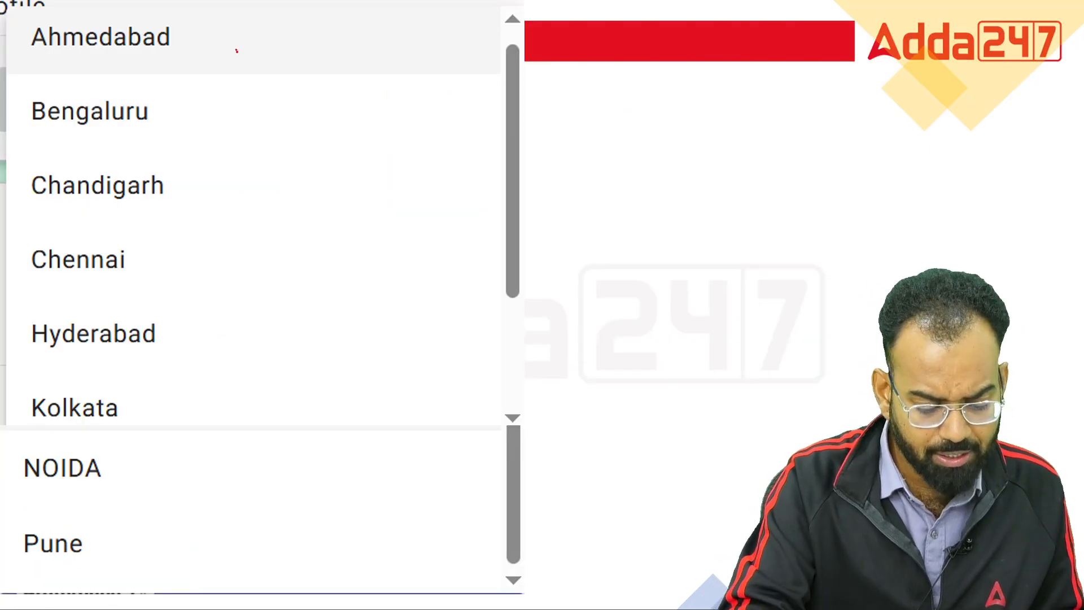
Tick Ahmedabad, Bengaluru, Chandigarh, Chennai, Hyderabad, Kolkata, NOIDA and Pune in the city list
{"action": "left_click_drag", "start_coordinate": [231, 46], "coordinate": [281, 26]}
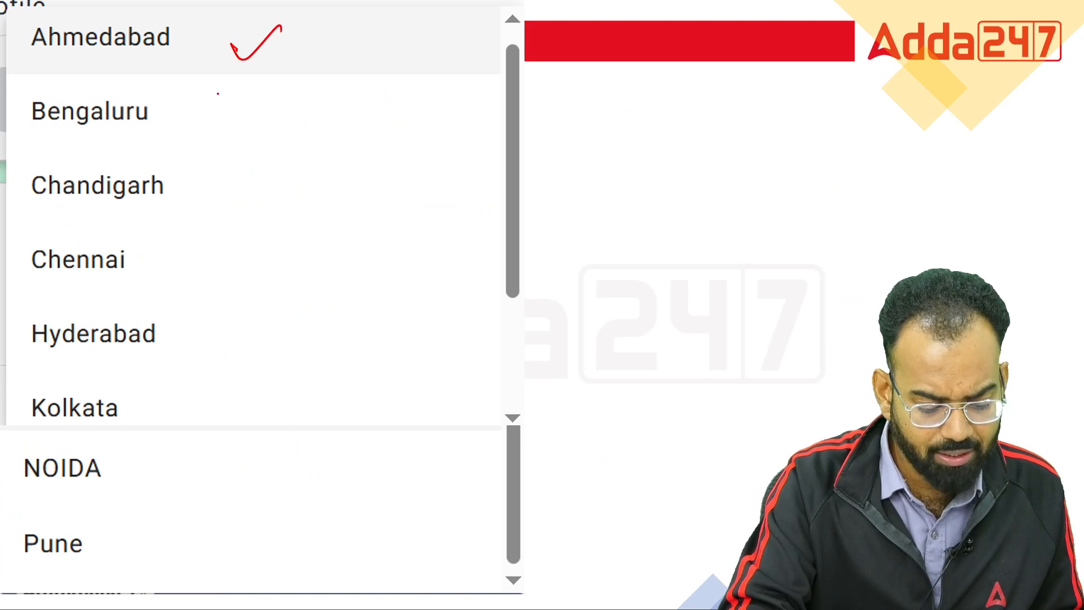
{"action": "left_click_drag", "start_coordinate": [194, 103], "coordinate": [261, 70]}
{"action": "mouse_move", "coordinate": [191, 178]}
{"action": "left_mouse_down"}
{"action": "mouse_move", "coordinate": [200, 193]}
{"action": "mouse_move", "coordinate": [263, 152]}
{"action": "left_mouse_up"}
{"action": "mouse_move", "coordinate": [158, 256]}
{"action": "left_mouse_down"}
{"action": "mouse_move", "coordinate": [167, 270]}
{"action": "mouse_move", "coordinate": [230, 225]}
{"action": "left_mouse_up"}
{"action": "left_click_drag", "start_coordinate": [190, 323], "coordinate": [251, 296]}
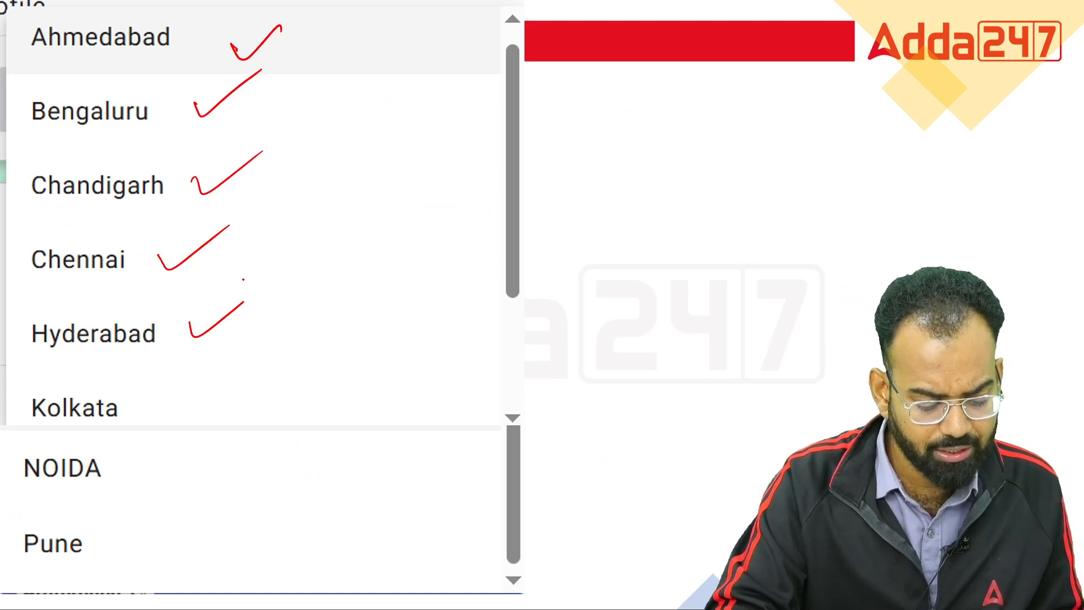
{"action": "left_click_drag", "start_coordinate": [149, 398], "coordinate": [205, 381]}
{"action": "left_click_drag", "start_coordinate": [141, 463], "coordinate": [201, 433]}
{"action": "left_click_drag", "start_coordinate": [124, 545], "coordinate": [192, 514]}
Circle NOIDA, add extra ticks over Kolkata and a mark beside Pune
{"action": "mouse_move", "coordinate": [268, 434]}
{"action": "left_mouse_down"}
{"action": "mouse_move", "coordinate": [91, 459]}
{"action": "mouse_move", "coordinate": [205, 492]}
{"action": "mouse_move", "coordinate": [212, 430]}
{"action": "mouse_move", "coordinate": [121, 498]}
{"action": "mouse_move", "coordinate": [76, 565]}
{"action": "left_mouse_up"}
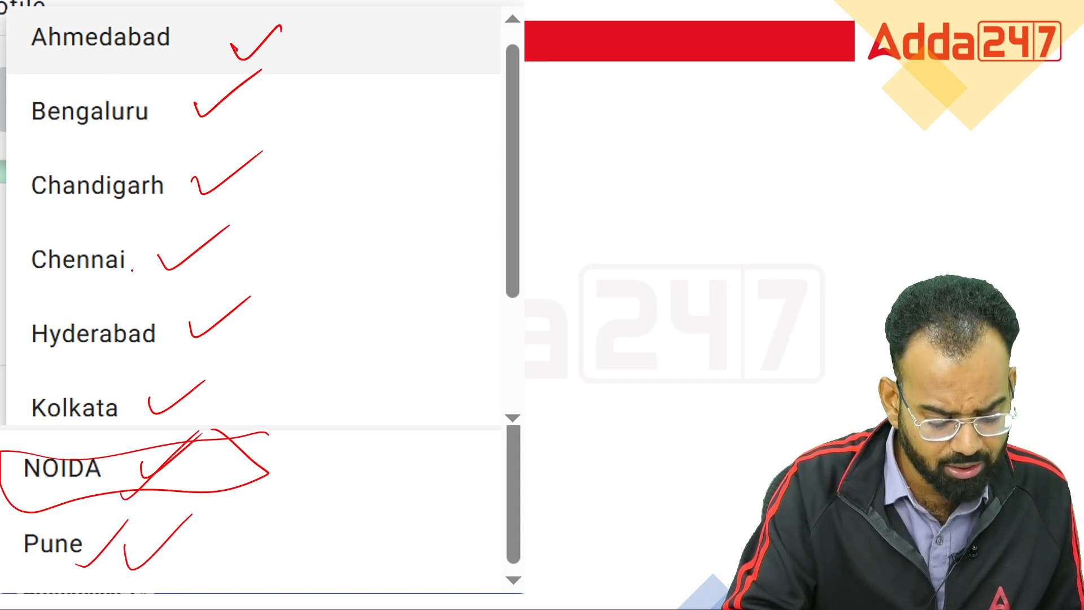
{"action": "left_click_drag", "start_coordinate": [132, 420], "coordinate": [171, 377]}
{"action": "left_click_drag", "start_coordinate": [136, 424], "coordinate": [185, 375]}
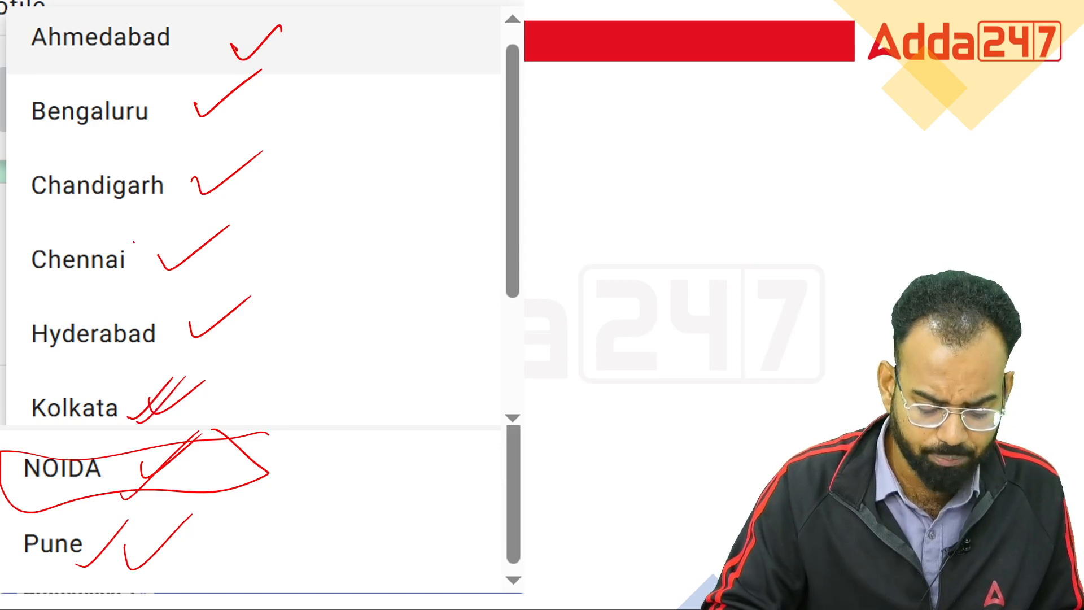
{"action": "left_click_drag", "start_coordinate": [235, 548], "coordinate": [233, 552]}
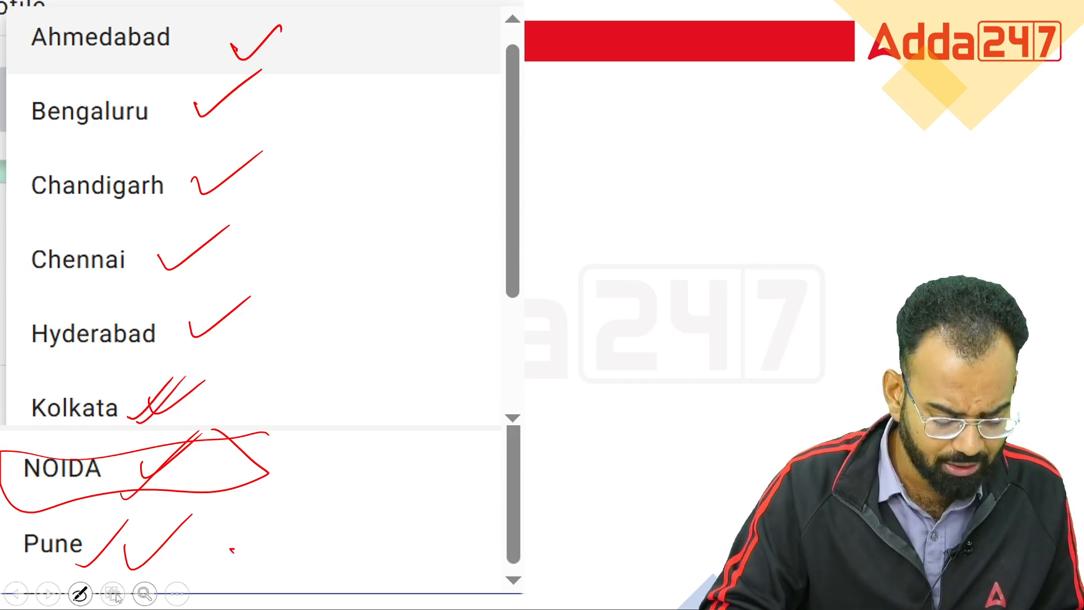
{"action": "left_click", "coordinate": [49, 601]}
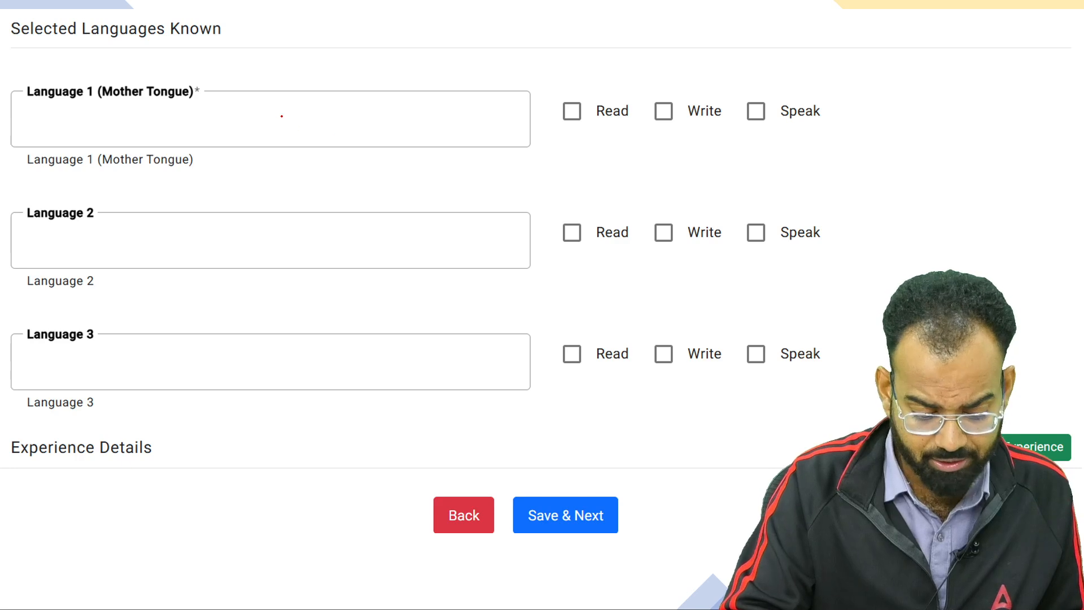
Write 'Hindi' in Language 1 and 'Eng' in Language 2, tick Language 3, and circle the Mother Tongue label
{"action": "mouse_move", "coordinate": [251, 118]}
{"action": "left_mouse_down"}
{"action": "mouse_move", "coordinate": [283, 135]}
{"action": "mouse_move", "coordinate": [341, 126]}
{"action": "mouse_move", "coordinate": [370, 138]}
{"action": "mouse_move", "coordinate": [349, 113]}
{"action": "left_mouse_up"}
{"action": "mouse_move", "coordinate": [256, 224]}
{"action": "left_mouse_down"}
{"action": "mouse_move", "coordinate": [276, 252]}
{"action": "mouse_move", "coordinate": [336, 270]}
{"action": "left_mouse_up"}
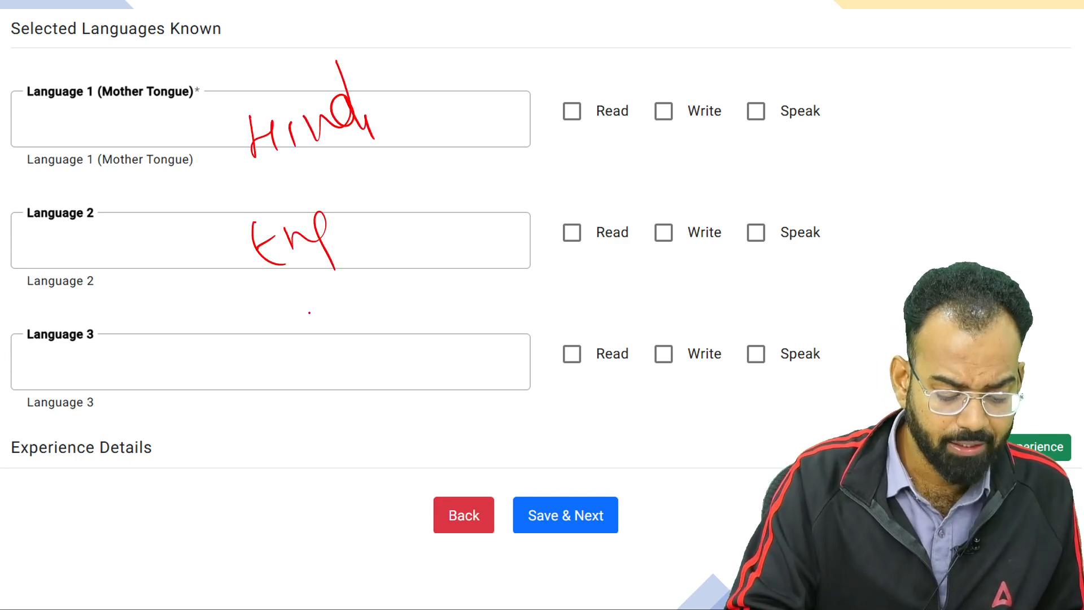
{"action": "left_click_drag", "start_coordinate": [207, 380], "coordinate": [308, 337]}
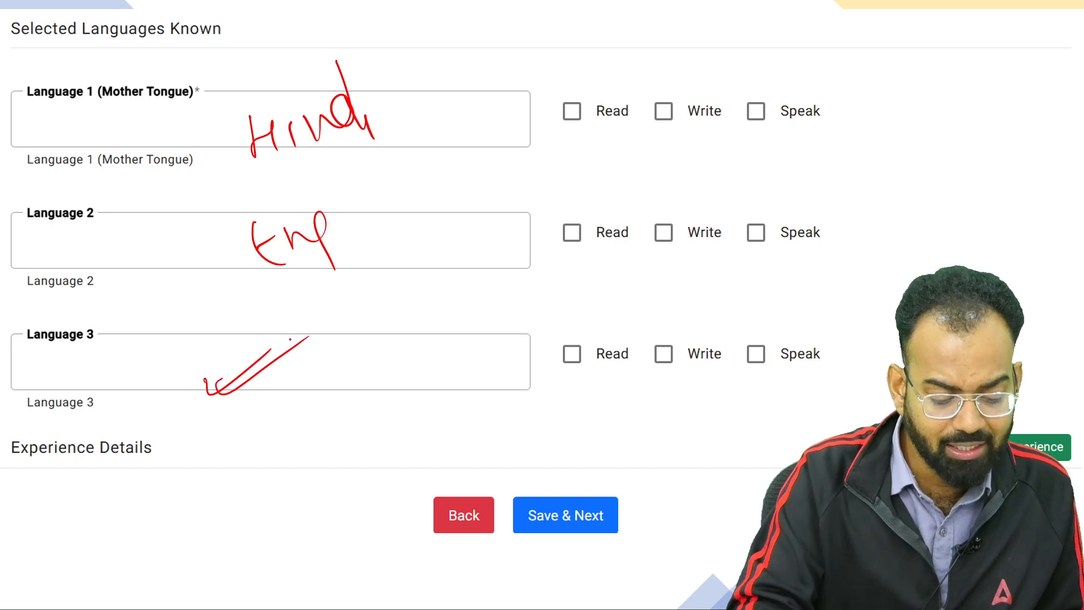
{"action": "mouse_move", "coordinate": [217, 66]}
{"action": "left_mouse_down"}
{"action": "mouse_move", "coordinate": [19, 79]}
{"action": "mouse_move", "coordinate": [243, 112]}
{"action": "mouse_move", "coordinate": [216, 63]}
{"action": "left_mouse_up"}
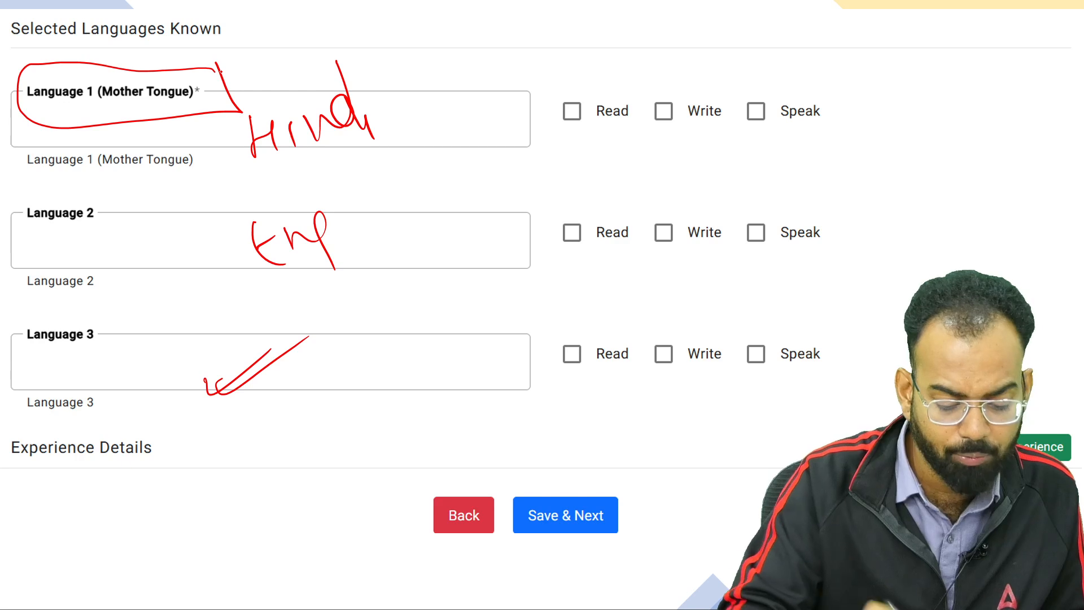
Tick Read and Write and strike through Speak for Languages 1 and 2
{"action": "left_click_drag", "start_coordinate": [592, 142], "coordinate": [614, 129]}
{"action": "left_click_drag", "start_coordinate": [675, 132], "coordinate": [697, 122]}
{"action": "left_click_drag", "start_coordinate": [733, 134], "coordinate": [804, 98]}
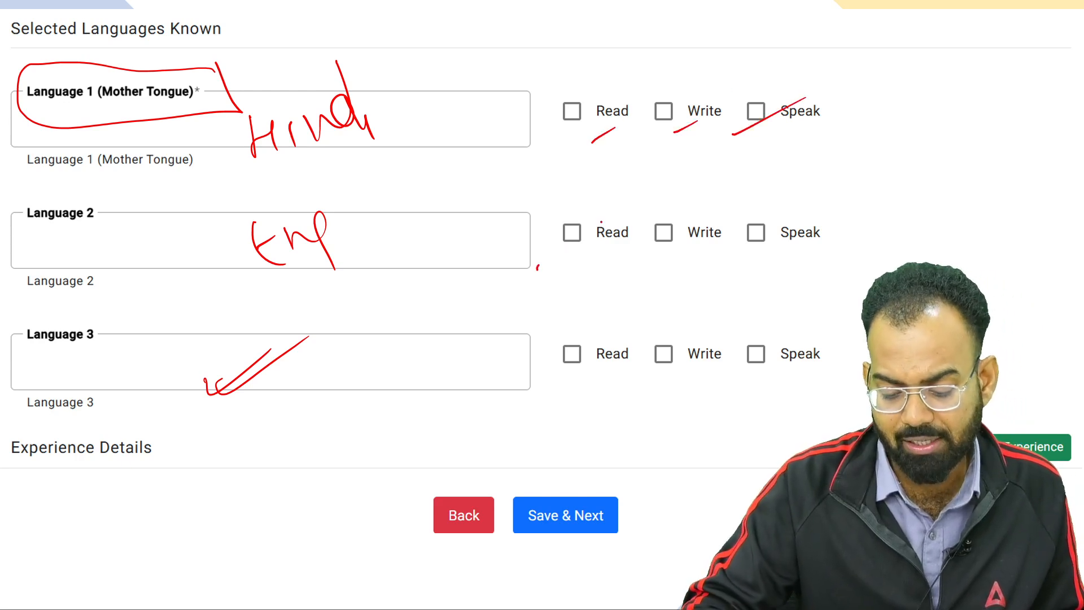
{"action": "left_click_drag", "start_coordinate": [537, 269], "coordinate": [572, 246]}
{"action": "left_click_drag", "start_coordinate": [625, 254], "coordinate": [648, 241]}
{"action": "left_click_drag", "start_coordinate": [740, 238], "coordinate": [798, 218]}
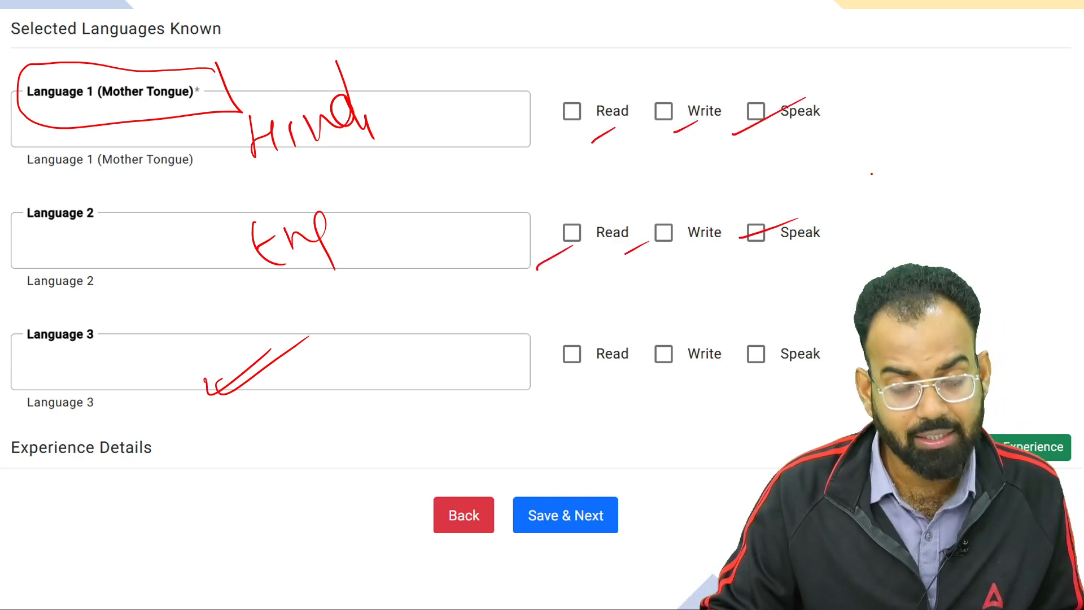
Circle the add-experience option and the save-and-continue step, and tick the Experience Details heading
{"action": "left_click_drag", "start_coordinate": [1021, 403], "coordinate": [1082, 451]}
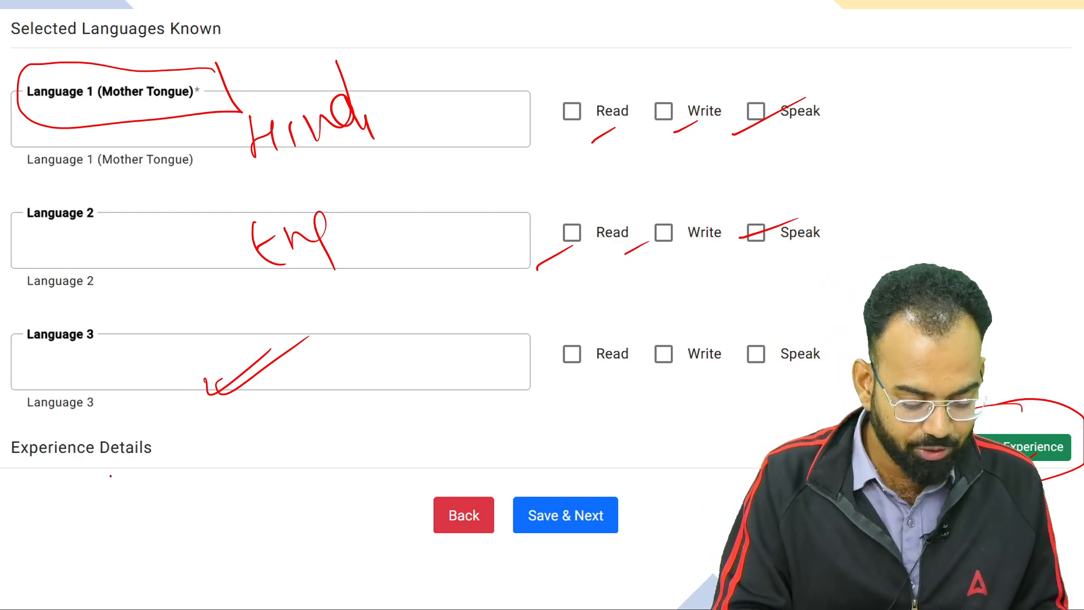
{"action": "left_click_drag", "start_coordinate": [113, 468], "coordinate": [197, 421]}
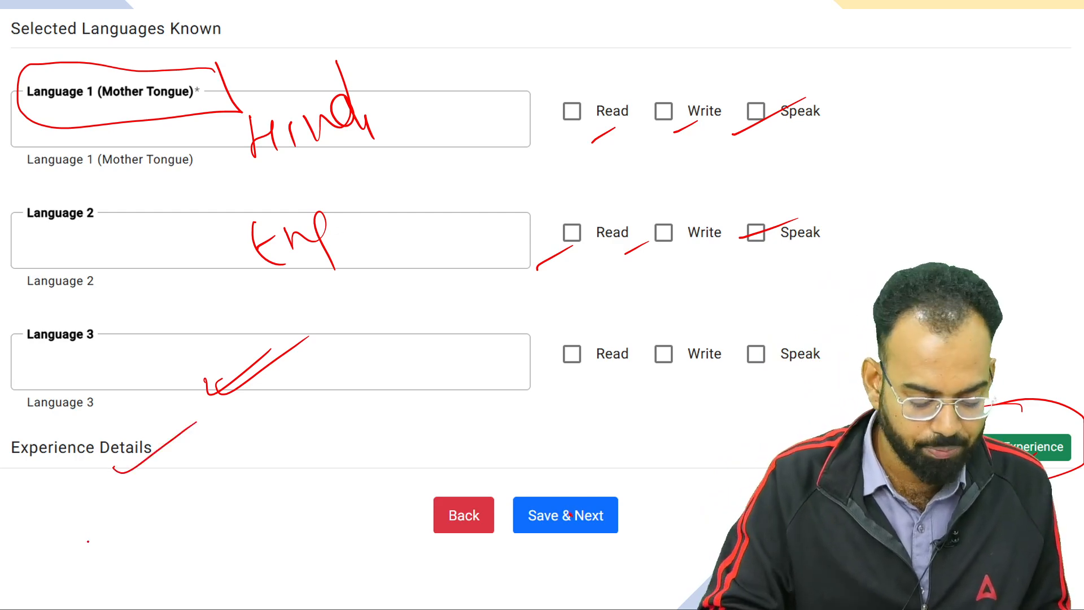
{"action": "mouse_move", "coordinate": [602, 469]}
{"action": "left_mouse_down"}
{"action": "mouse_move", "coordinate": [608, 557]}
{"action": "mouse_move", "coordinate": [537, 487]}
{"action": "left_mouse_up"}
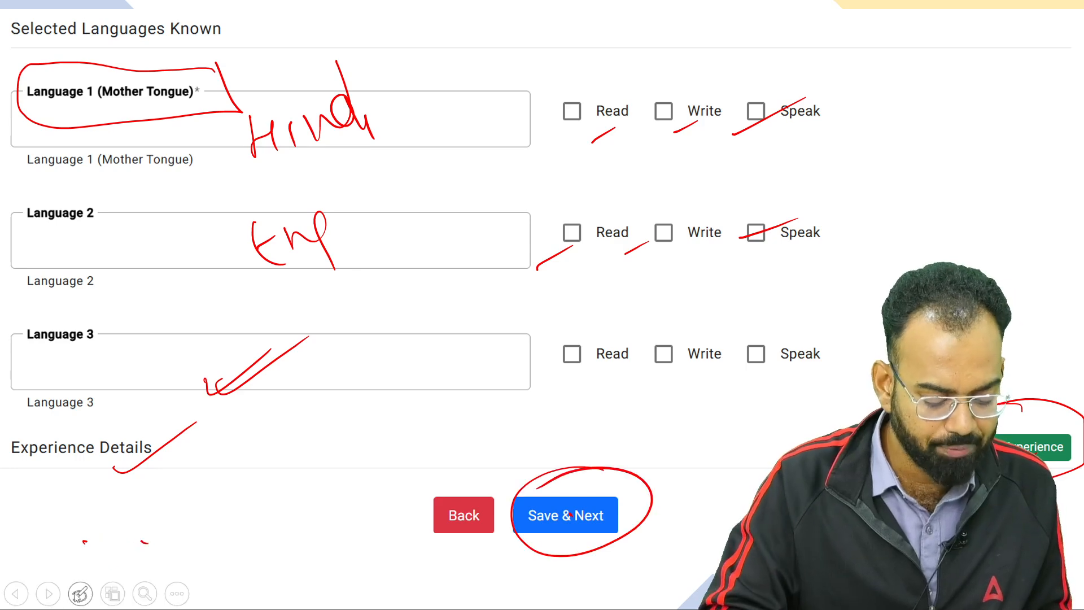
Open the preview and circle the Field Representative Trainee heading and registration number in red
{"action": "left_click", "coordinate": [50, 597]}
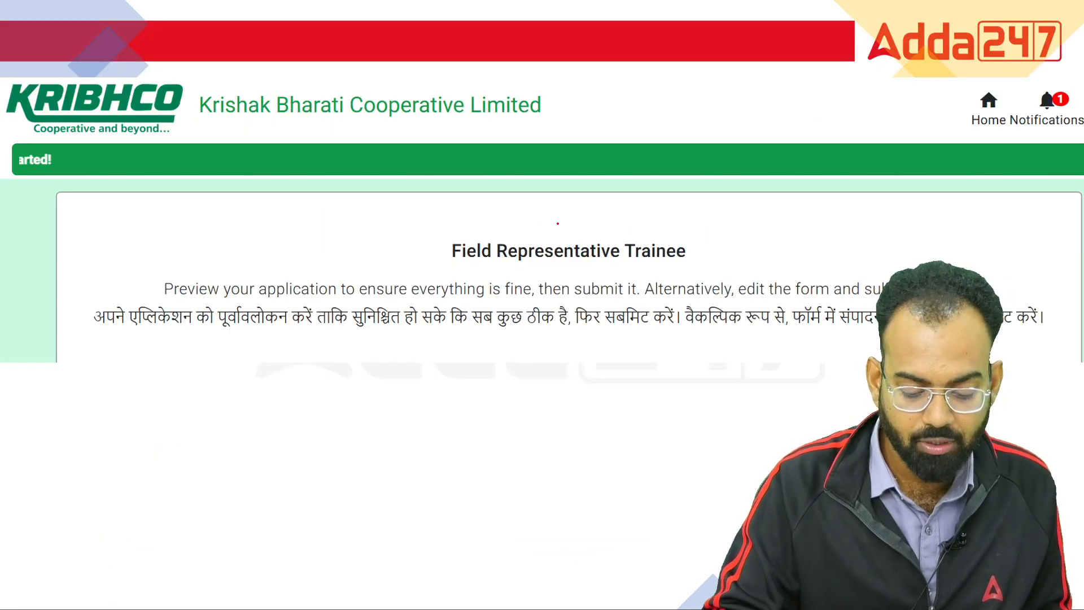
{"action": "mouse_move", "coordinate": [556, 220]}
{"action": "left_mouse_down"}
{"action": "mouse_move", "coordinate": [438, 270]}
{"action": "mouse_move", "coordinate": [689, 264]}
{"action": "mouse_move", "coordinate": [542, 224]}
{"action": "mouse_move", "coordinate": [484, 224]}
{"action": "left_mouse_up"}
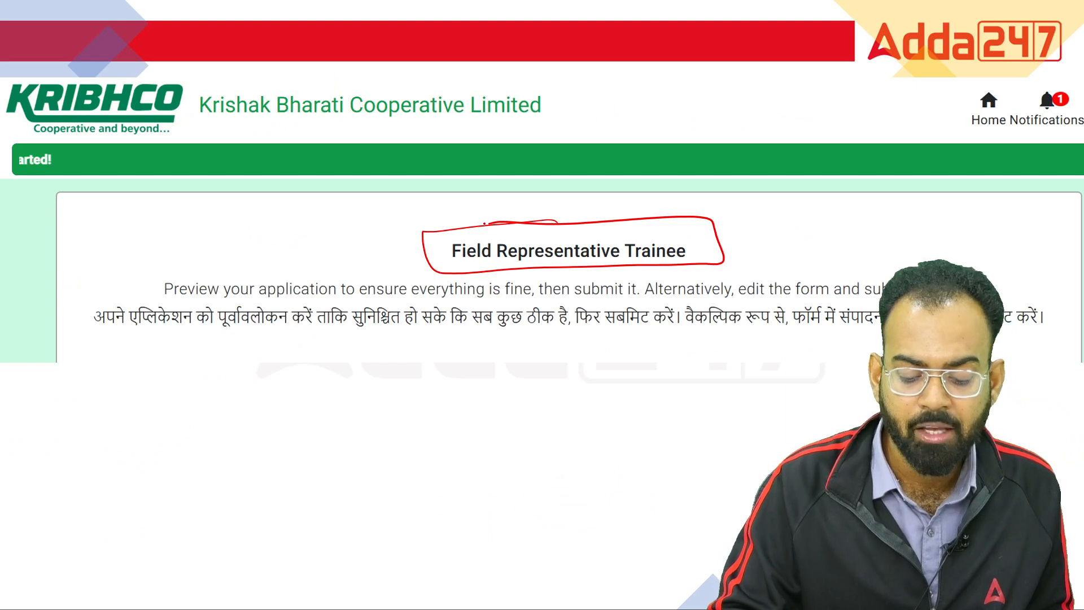
{"action": "left_click_drag", "start_coordinate": [564, 227], "coordinate": [652, 159]}
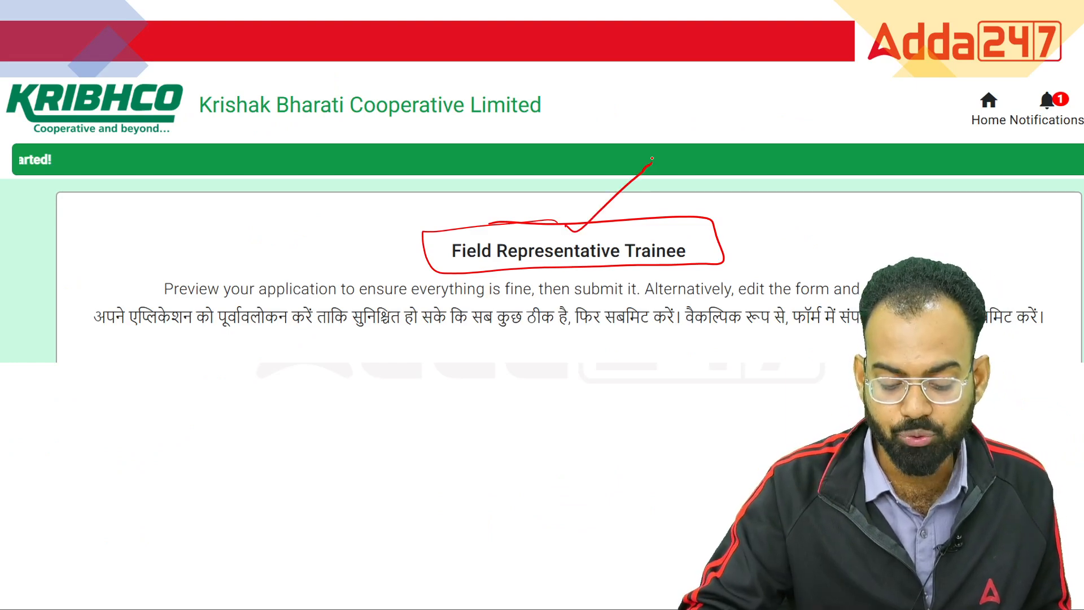
{"action": "left_click", "coordinate": [62, 588]}
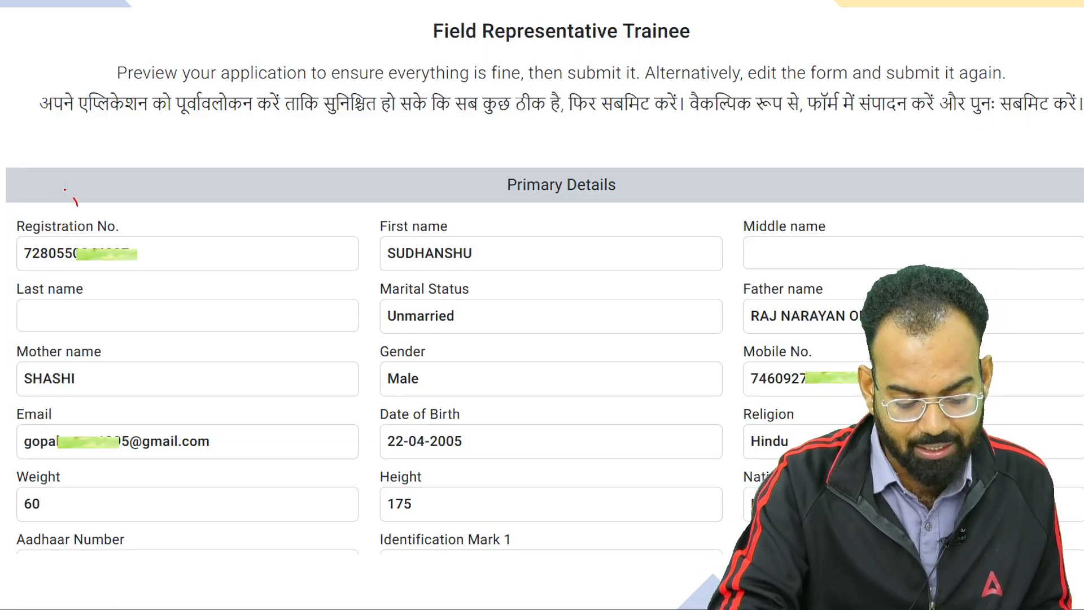
{"action": "left_click_drag", "start_coordinate": [78, 205], "coordinate": [177, 347]}
Tick first name, marital status, gender, birth date, height 175, weight 60; underline the Hindi instruction
{"action": "left_click", "coordinate": [353, 344]}
{"action": "left_click_drag", "start_coordinate": [417, 260], "coordinate": [534, 208]}
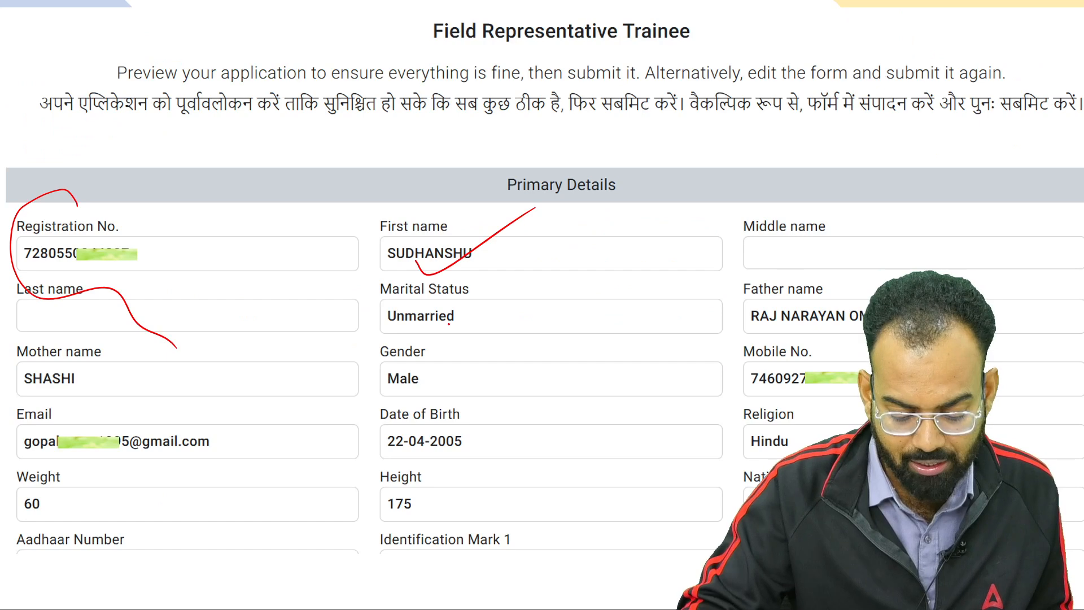
{"action": "left_click_drag", "start_coordinate": [449, 324], "coordinate": [555, 276]}
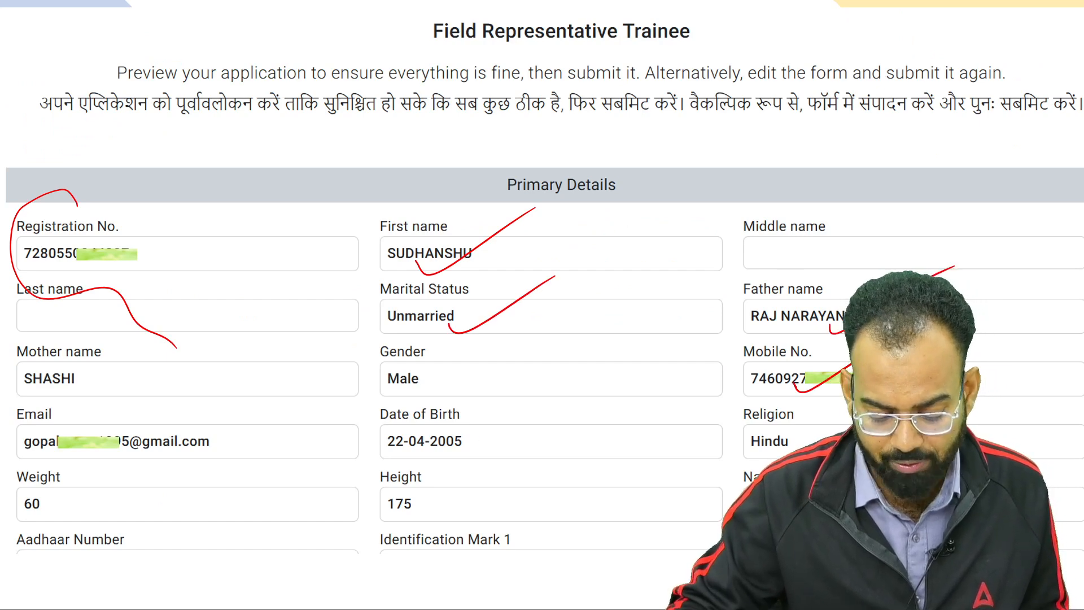
{"action": "left_click_drag", "start_coordinate": [421, 384], "coordinate": [538, 323]}
{"action": "left_click_drag", "start_coordinate": [479, 444], "coordinate": [597, 368]}
{"action": "left_click_drag", "start_coordinate": [418, 515], "coordinate": [507, 459]}
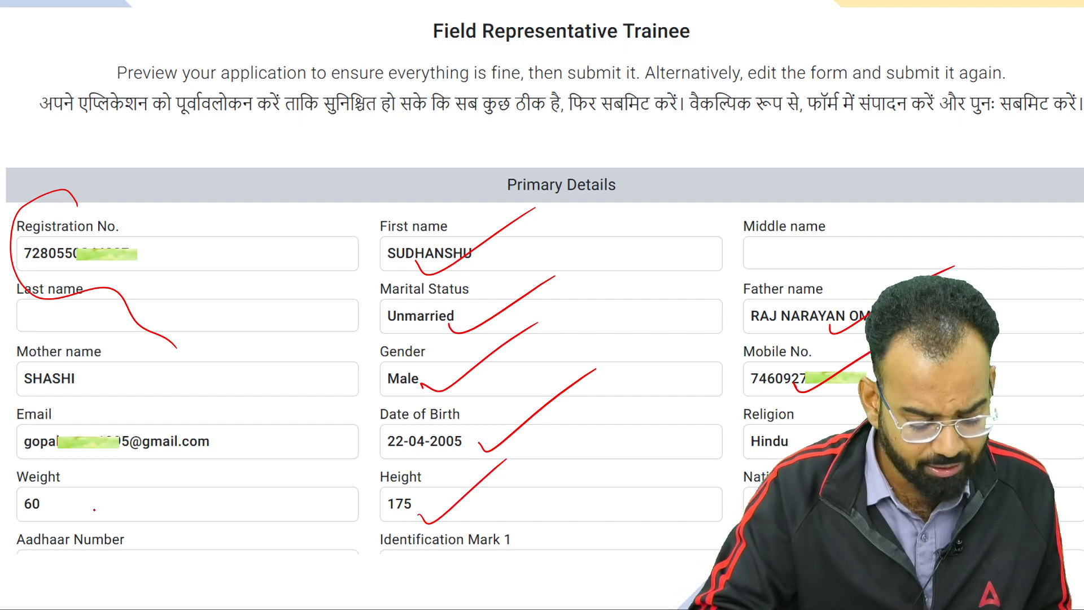
{"action": "left_click_drag", "start_coordinate": [93, 508], "coordinate": [183, 475]}
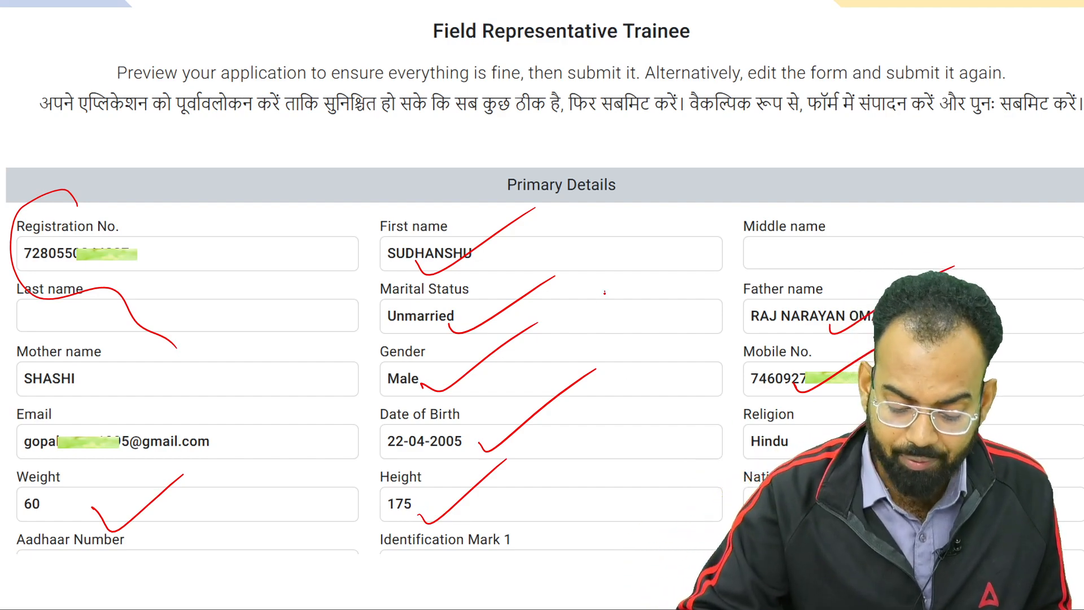
{"action": "left_click_drag", "start_coordinate": [603, 289], "coordinate": [627, 296]}
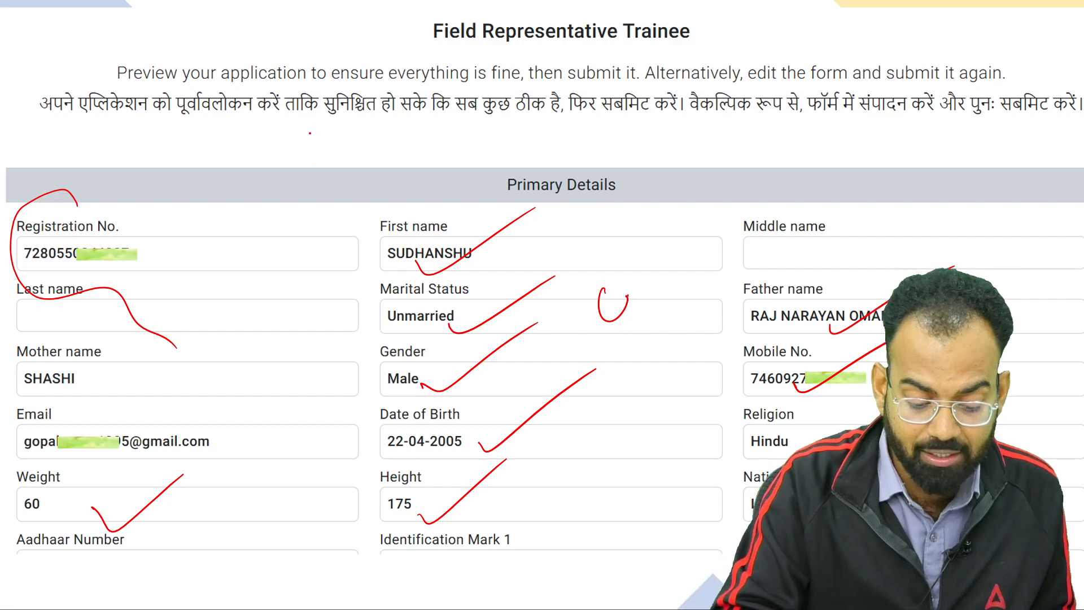
{"action": "left_click_drag", "start_coordinate": [310, 133], "coordinate": [1008, 123]}
{"action": "left_click_drag", "start_coordinate": [842, 140], "coordinate": [954, 120]}
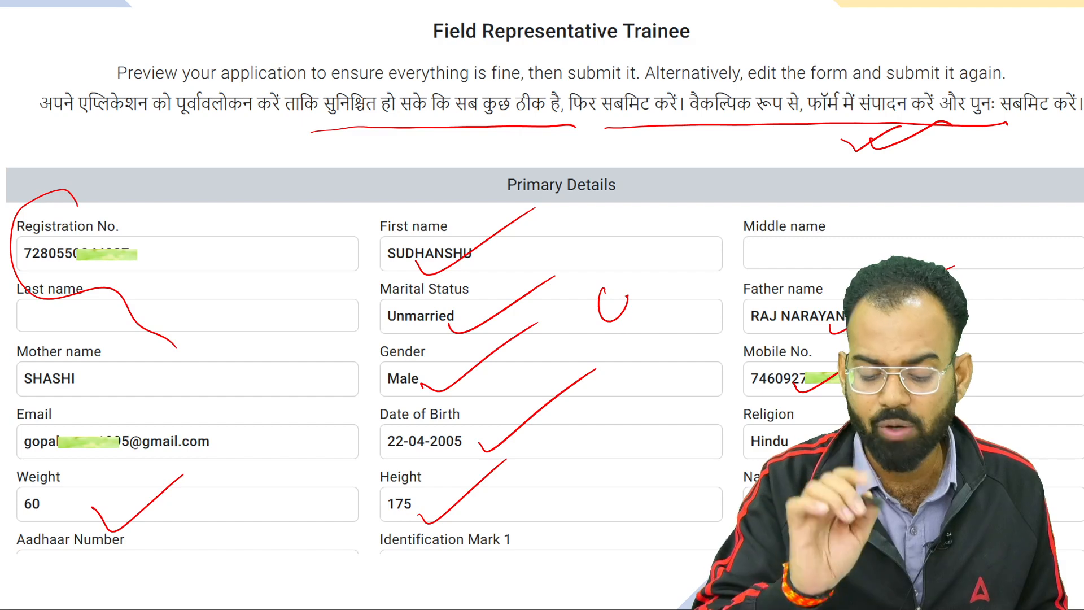
Pass the photo and signature, then tick Hindi and English with their Read and Write columns
{"action": "left_click", "coordinate": [52, 597]}
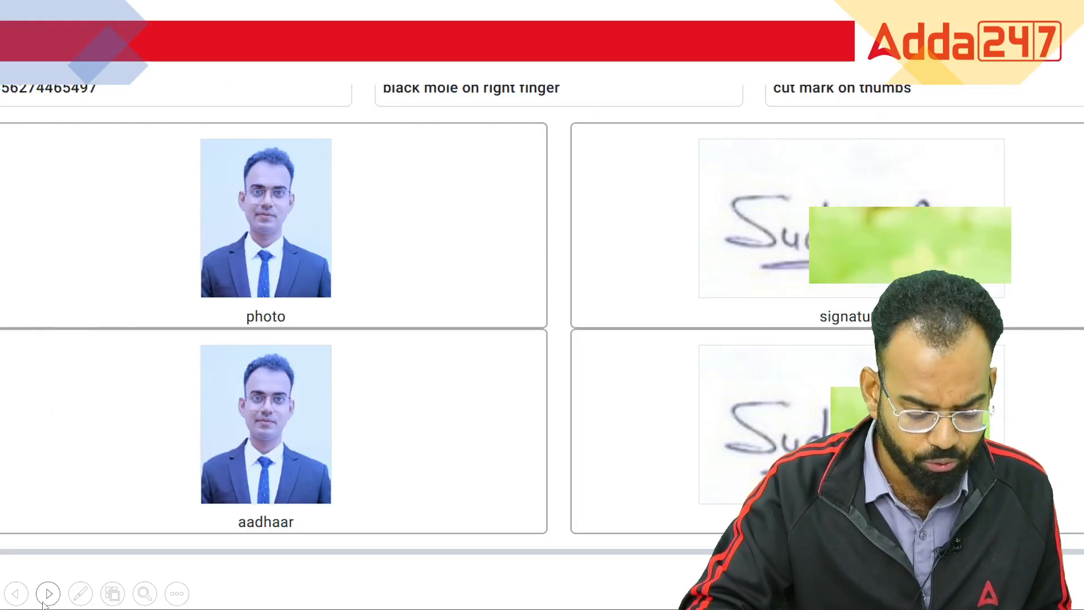
{"action": "left_click", "coordinate": [48, 602]}
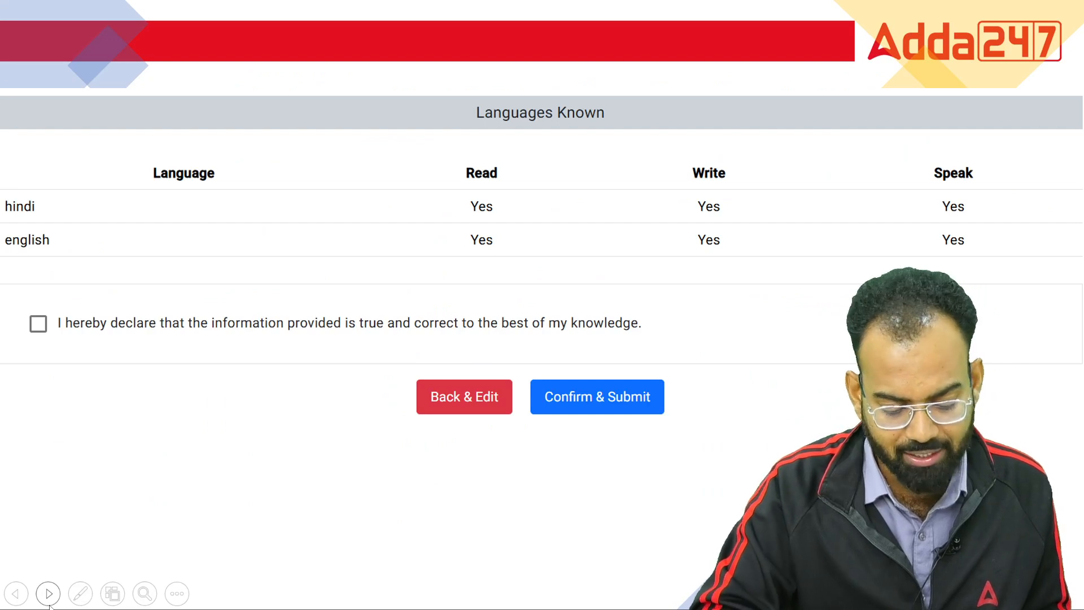
{"action": "left_click_drag", "start_coordinate": [151, 195], "coordinate": [201, 194]}
{"action": "left_click_drag", "start_coordinate": [181, 254], "coordinate": [250, 220]}
{"action": "mouse_move", "coordinate": [541, 196]}
{"action": "left_mouse_down"}
{"action": "mouse_move", "coordinate": [534, 204]}
{"action": "mouse_move", "coordinate": [595, 186]}
{"action": "left_mouse_up"}
{"action": "left_click_drag", "start_coordinate": [549, 255], "coordinate": [615, 236]}
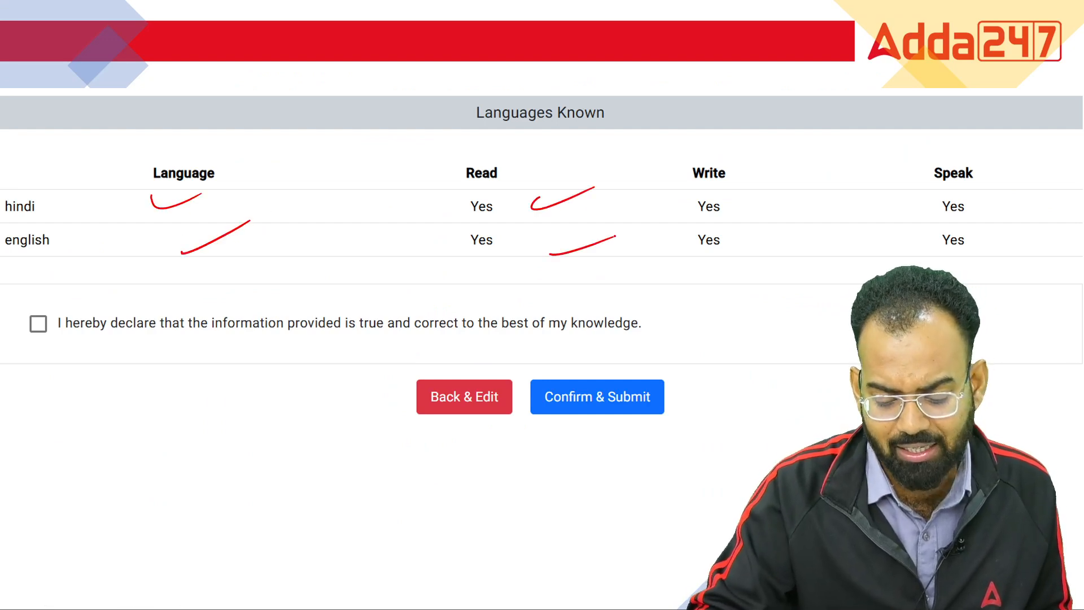
{"action": "left_click_drag", "start_coordinate": [795, 192], "coordinate": [836, 188]}
{"action": "left_click_drag", "start_coordinate": [769, 259], "coordinate": [795, 246]}
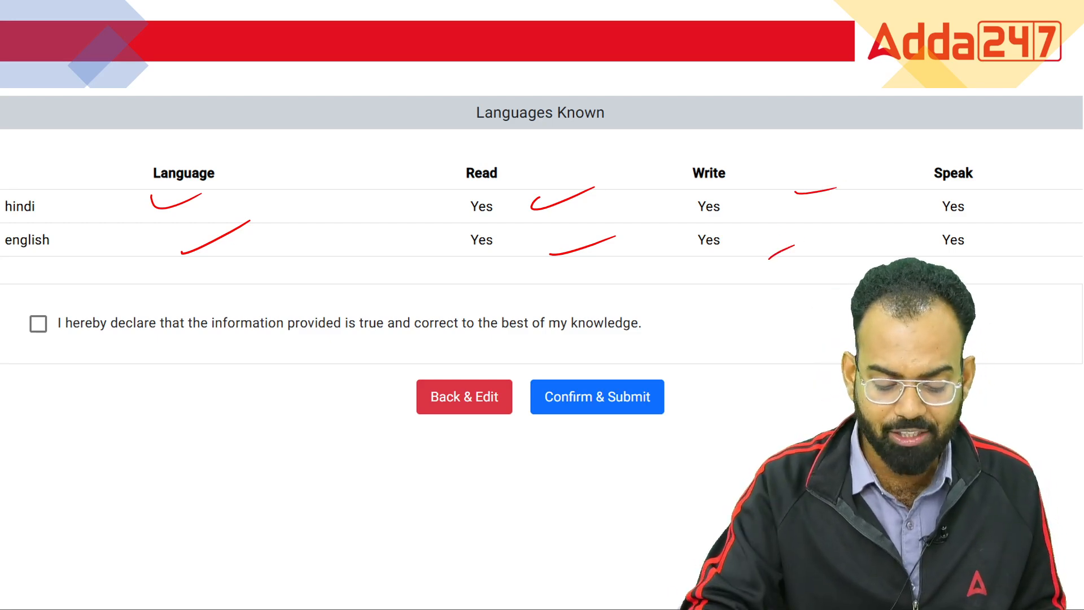
Mark the declaration checkbox and wording in red, submit, and confirm at the Are you sure? prompt
{"action": "mouse_move", "coordinate": [37, 305]}
{"action": "left_mouse_down"}
{"action": "mouse_move", "coordinate": [63, 343]}
{"action": "mouse_move", "coordinate": [51, 296]}
{"action": "left_mouse_up"}
{"action": "left_click_drag", "start_coordinate": [188, 340], "coordinate": [507, 336]}
{"action": "left_click", "coordinate": [499, 327]}
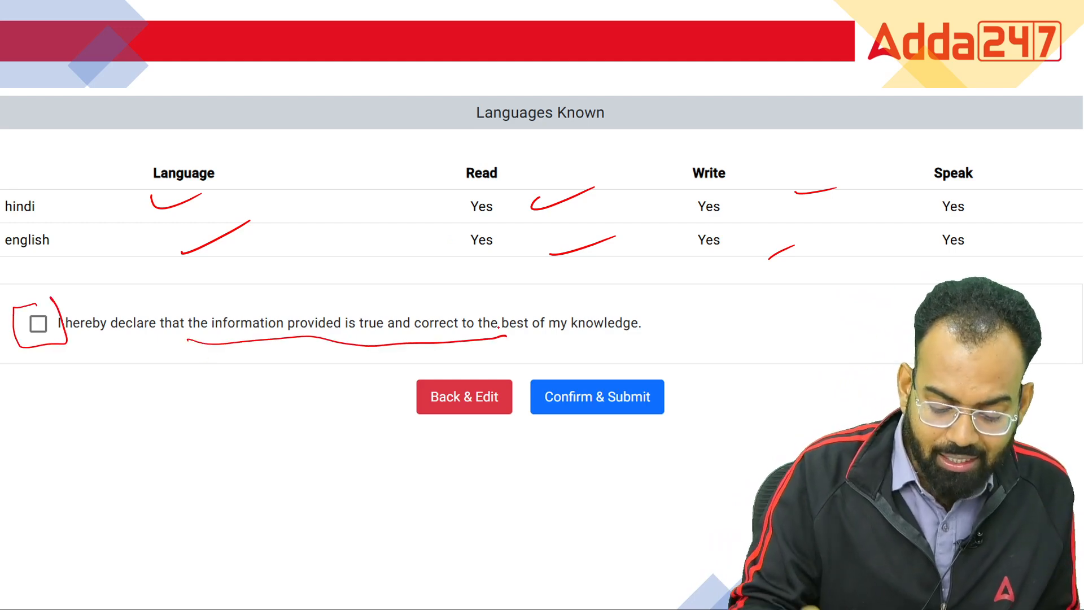
{"action": "left_click_drag", "start_coordinate": [1, 353], "coordinate": [102, 251]}
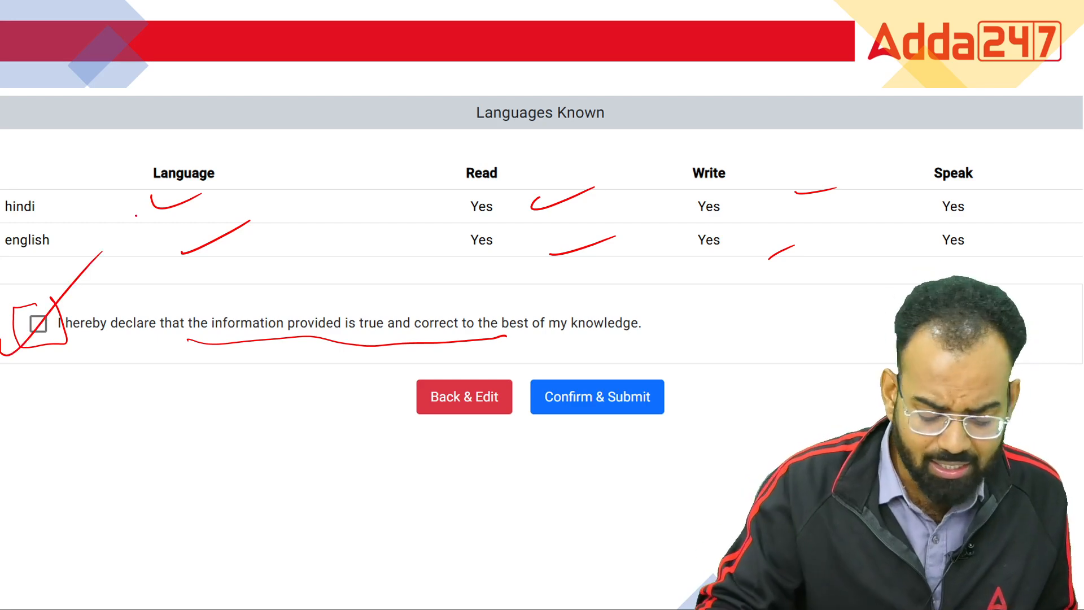
{"action": "left_click_drag", "start_coordinate": [499, 456], "coordinate": [703, 338]}
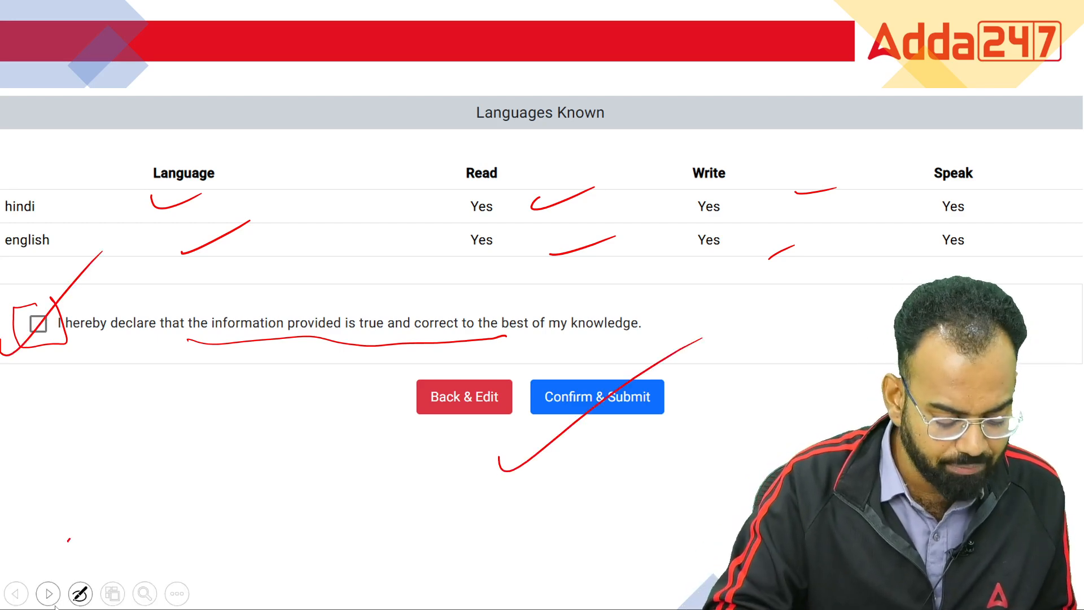
{"action": "left_click", "coordinate": [54, 602]}
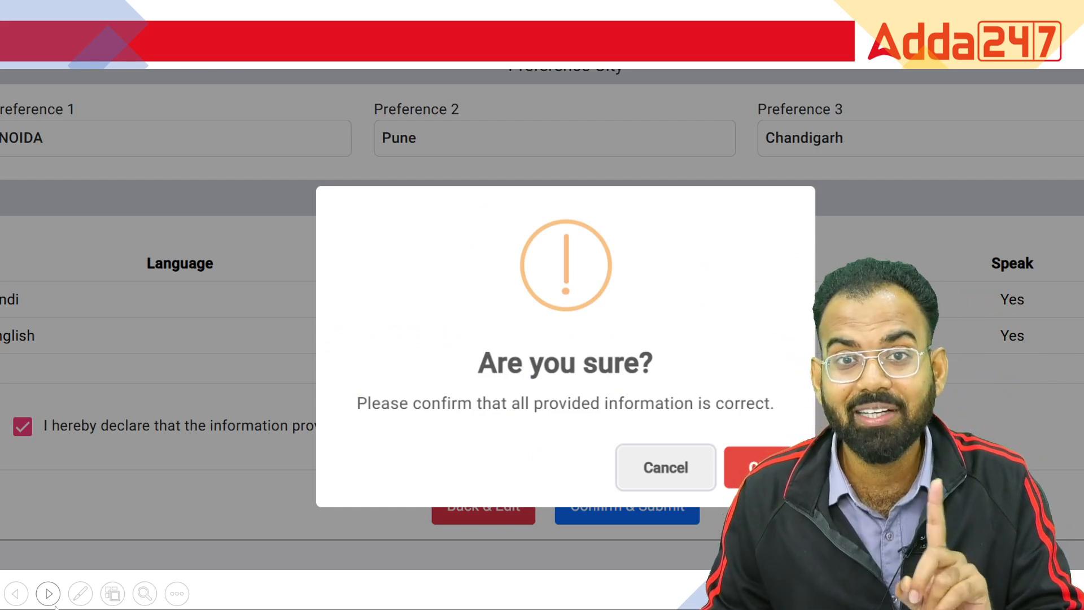
{"action": "left_click_drag", "start_coordinate": [767, 442], "coordinate": [734, 502]}
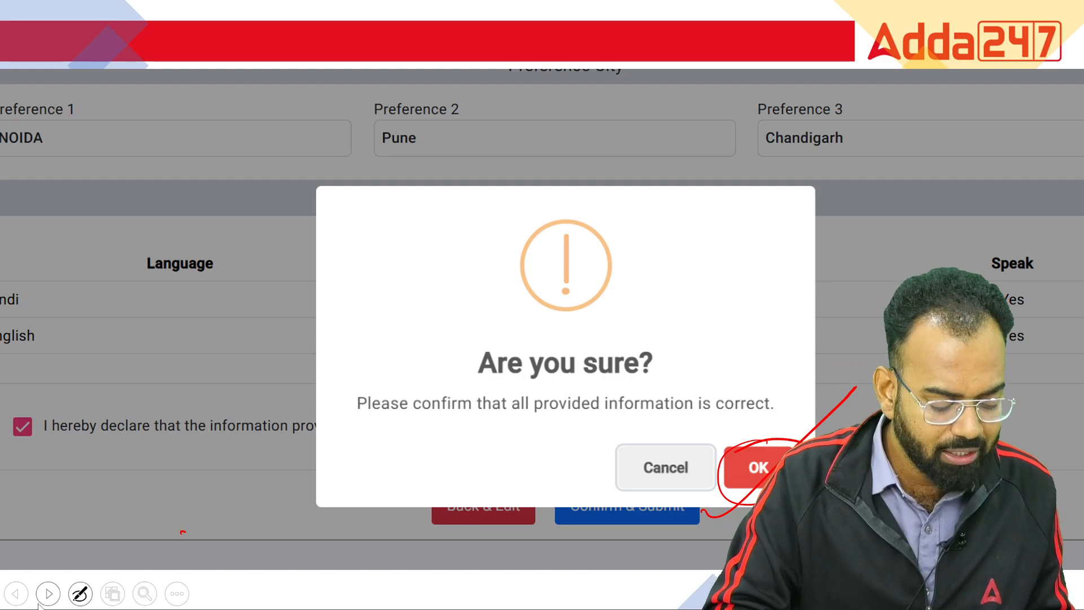
{"action": "left_click", "coordinate": [54, 599]}
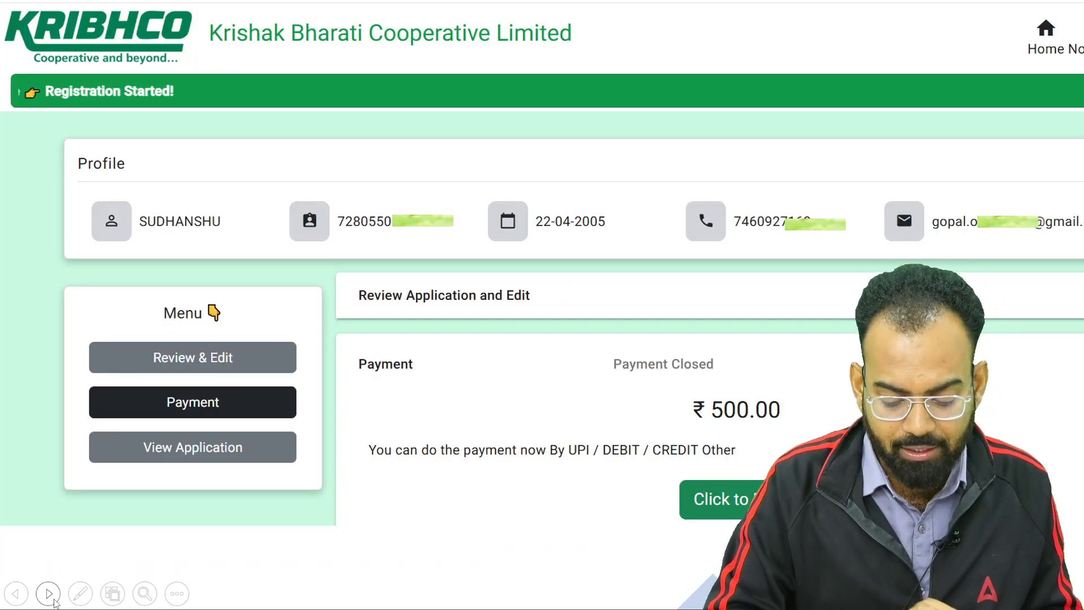
Circle the ₹500.00 fee, underline the payment methods note, and start paying
{"action": "mouse_move", "coordinate": [815, 375]}
{"action": "left_mouse_down"}
{"action": "mouse_move", "coordinate": [698, 424]}
{"action": "mouse_move", "coordinate": [807, 388]}
{"action": "left_mouse_up"}
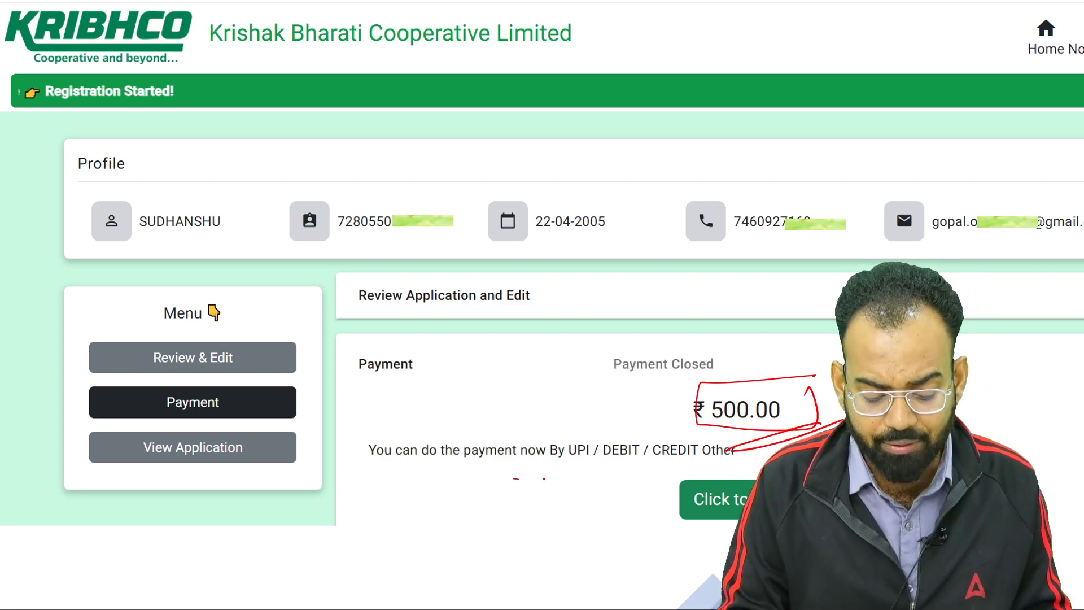
{"action": "left_click_drag", "start_coordinate": [518, 479], "coordinate": [762, 465]}
{"action": "left_click_drag", "start_coordinate": [631, 533], "coordinate": [751, 489]}
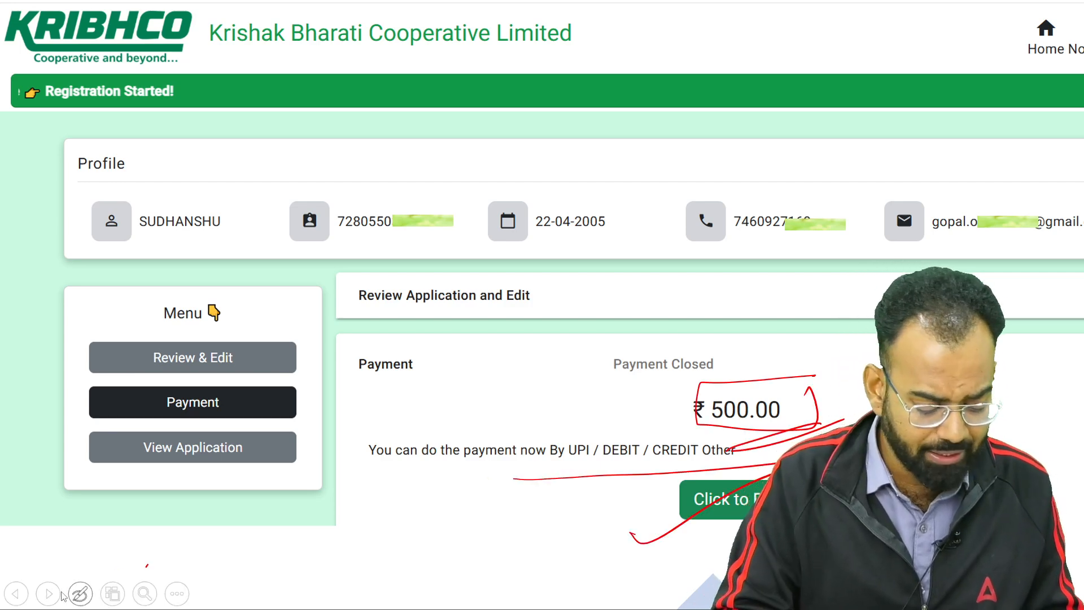
{"action": "left_click", "coordinate": [48, 601]}
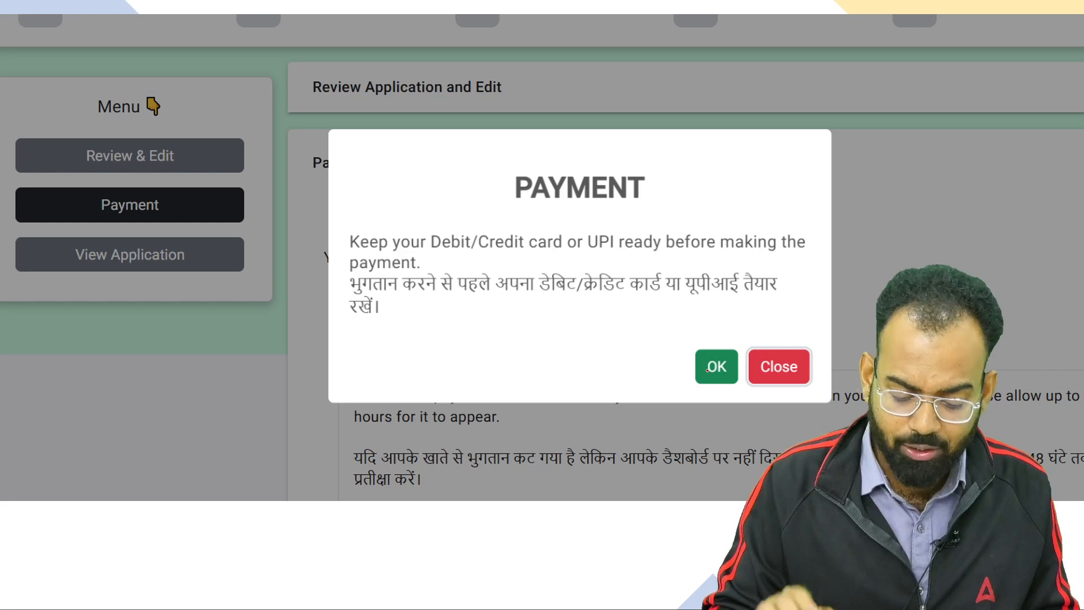
Acknowledge the payment notice and mark Bharat QR in the NTT DATA gateway
{"action": "left_click", "coordinate": [49, 601]}
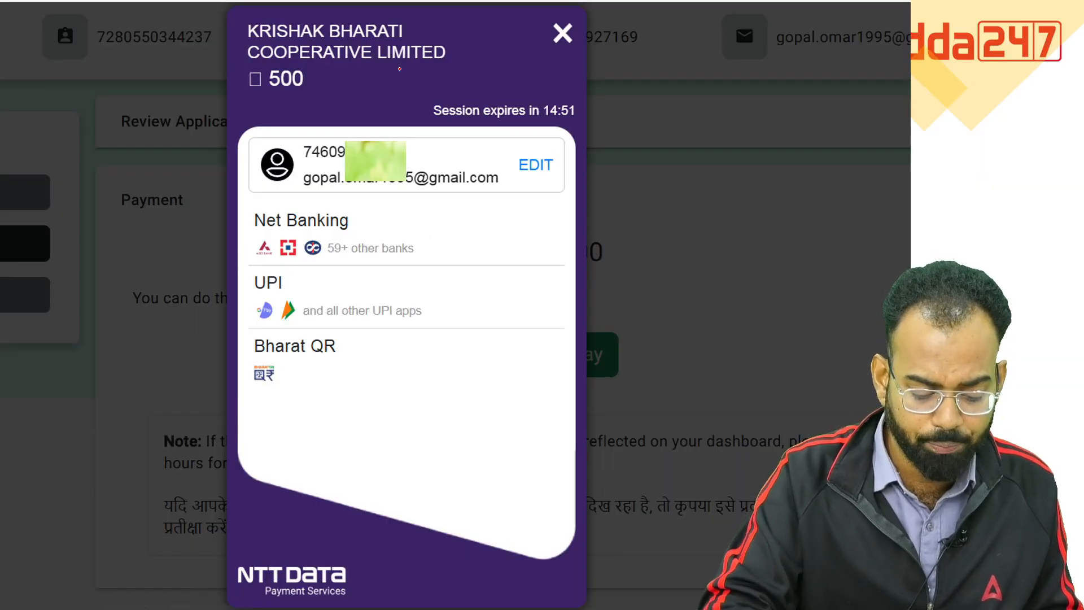
{"action": "mouse_move", "coordinate": [312, 329]}
{"action": "left_mouse_down"}
{"action": "mouse_move", "coordinate": [382, 353]}
{"action": "mouse_move", "coordinate": [305, 327]}
{"action": "left_mouse_up"}
{"action": "left_click_drag", "start_coordinate": [281, 412], "coordinate": [383, 344]}
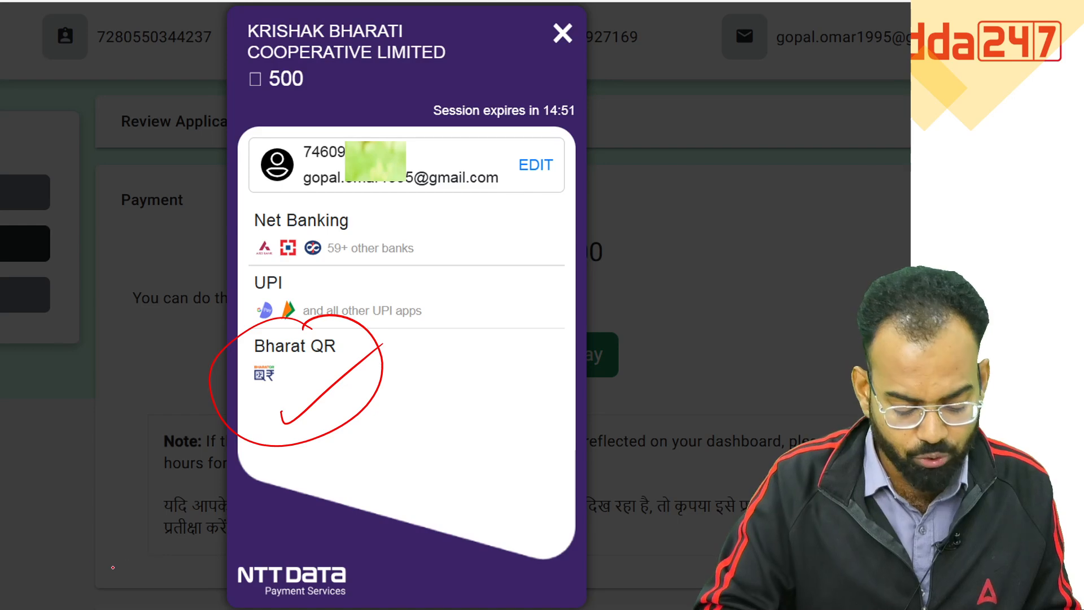
Pay by Bharat QR, tick the QR code, circle the 511.80 amount, then reach the syllabus title slide
{"action": "left_click", "coordinate": [48, 598]}
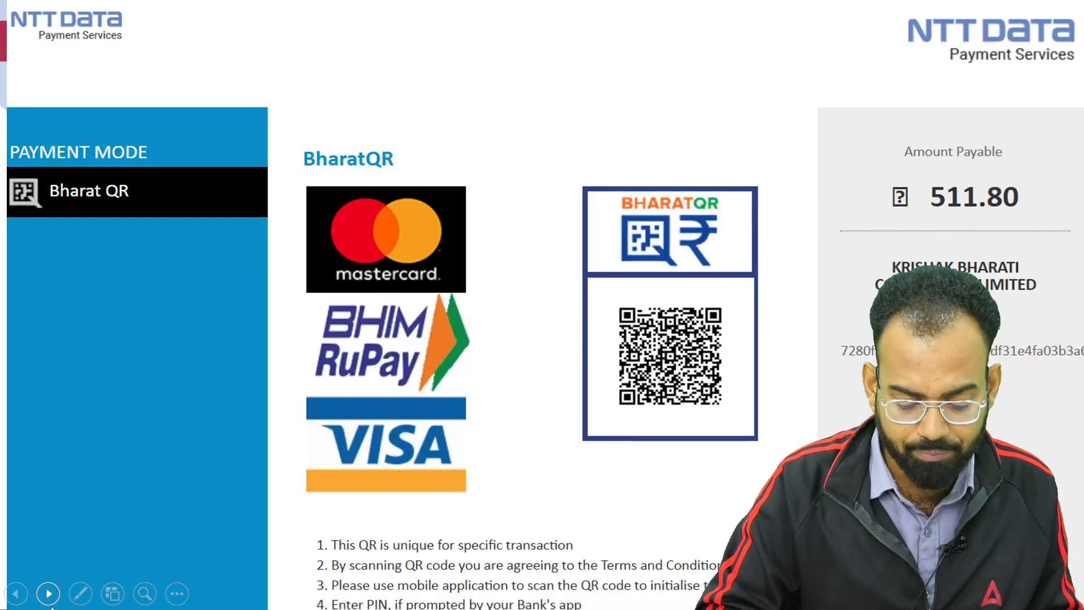
{"action": "left_click_drag", "start_coordinate": [589, 462], "coordinate": [693, 417]}
{"action": "mouse_move", "coordinate": [1010, 169]}
{"action": "left_mouse_down"}
{"action": "mouse_move", "coordinate": [1016, 228]}
{"action": "mouse_move", "coordinate": [945, 247]}
{"action": "left_mouse_up"}
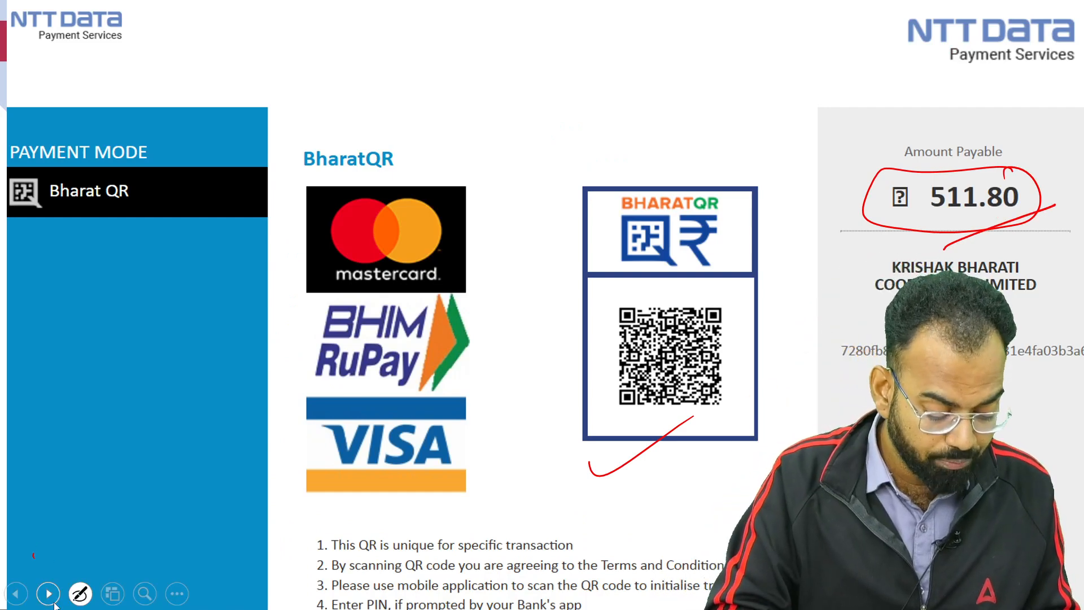
{"action": "left_click", "coordinate": [48, 593]}
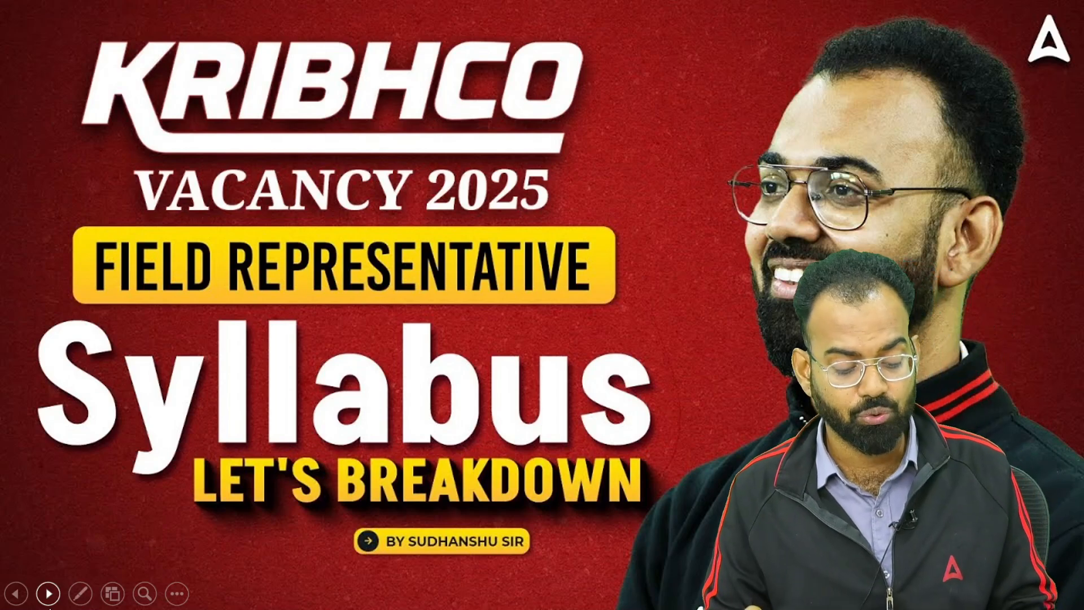